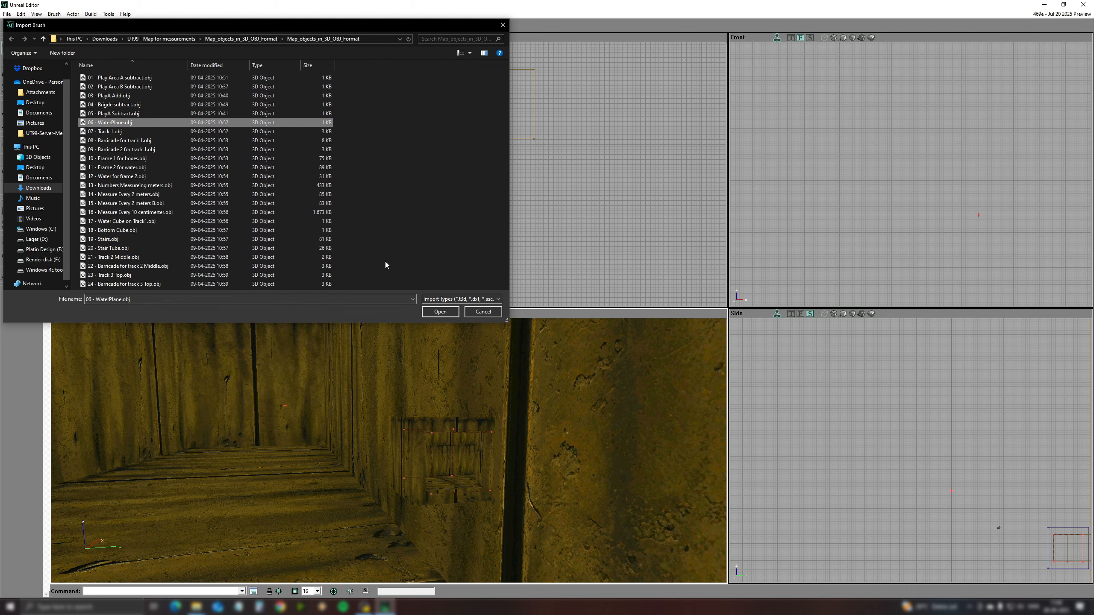
Step: Import 06 - WaterPlane.obj as a brush and add it to the level as a special brush with the Water prefab
{"action": "left_click", "coordinate": [440, 312]}
{"action": "left_click", "coordinate": [599, 286]}
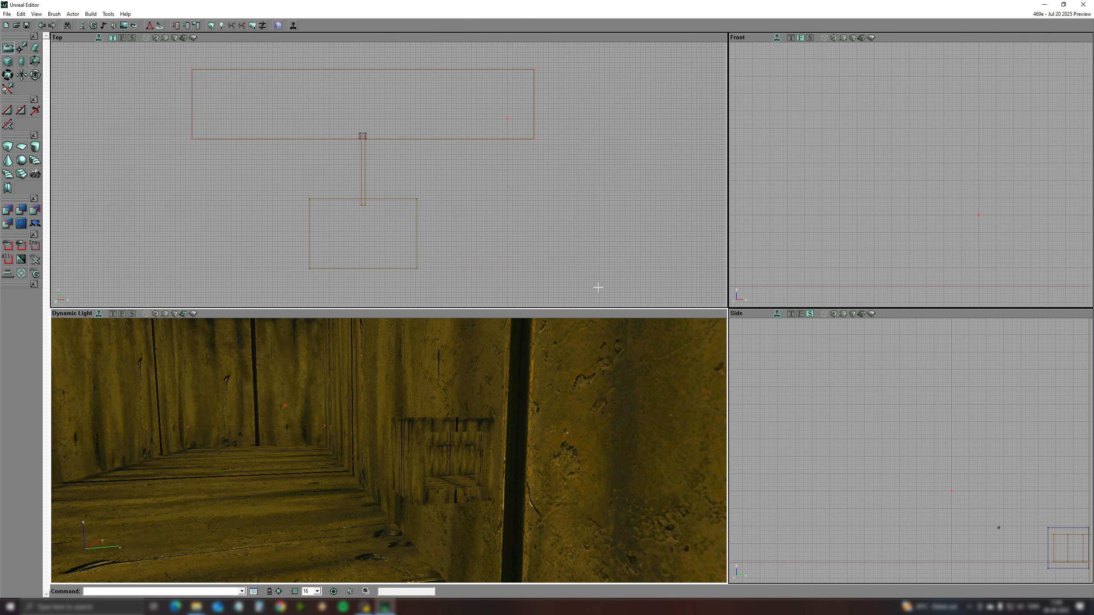
{"action": "left_click", "coordinate": [21, 223]}
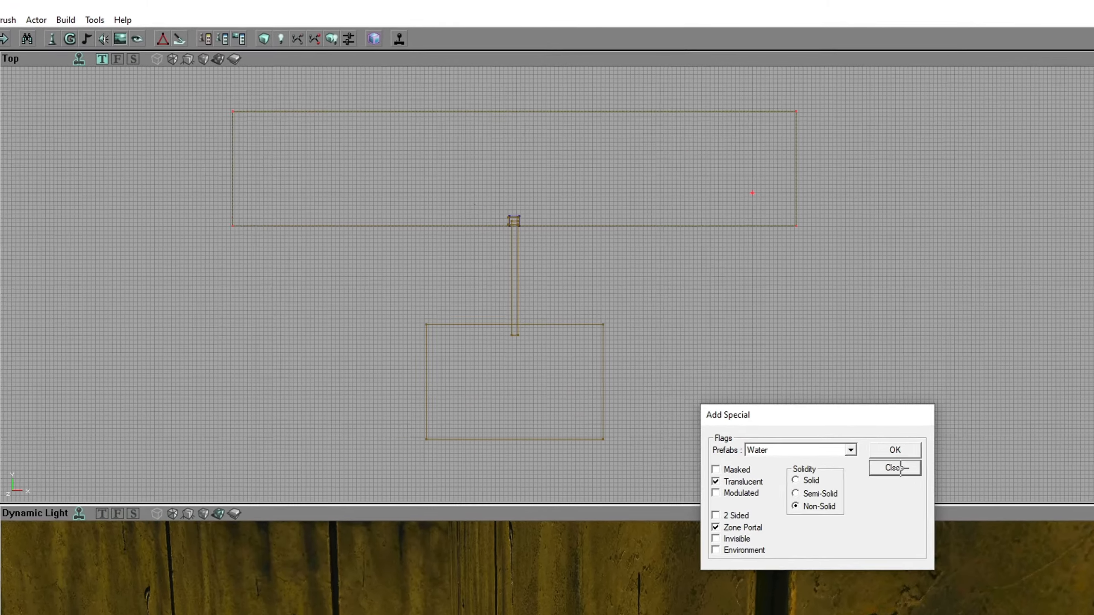
{"action": "left_click", "coordinate": [594, 276]}
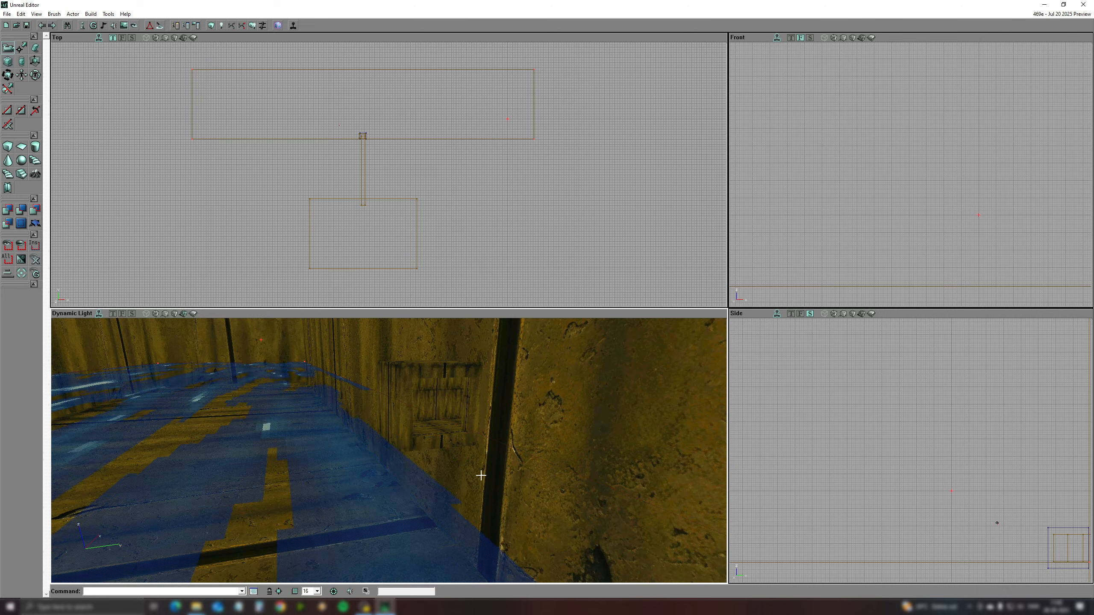
Step: Make the Alley texture from the city package the current texture
{"action": "left_click", "coordinate": [124, 26]}
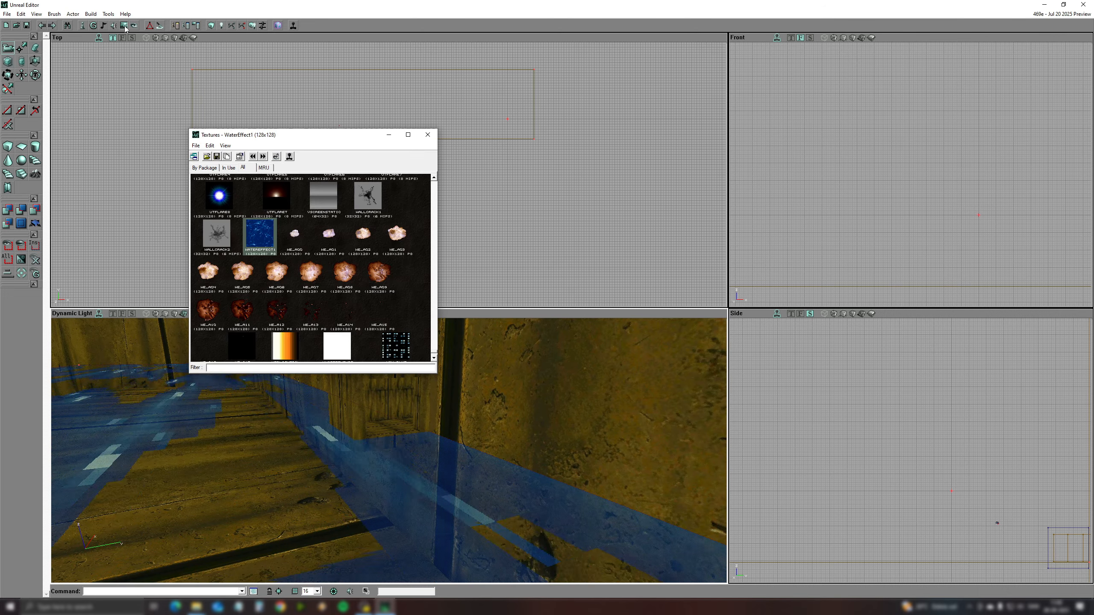
{"action": "scroll", "coordinate": [334, 278], "scroll_direction": "up", "scroll_amount": 3}
{"action": "left_click", "coordinate": [205, 168]}
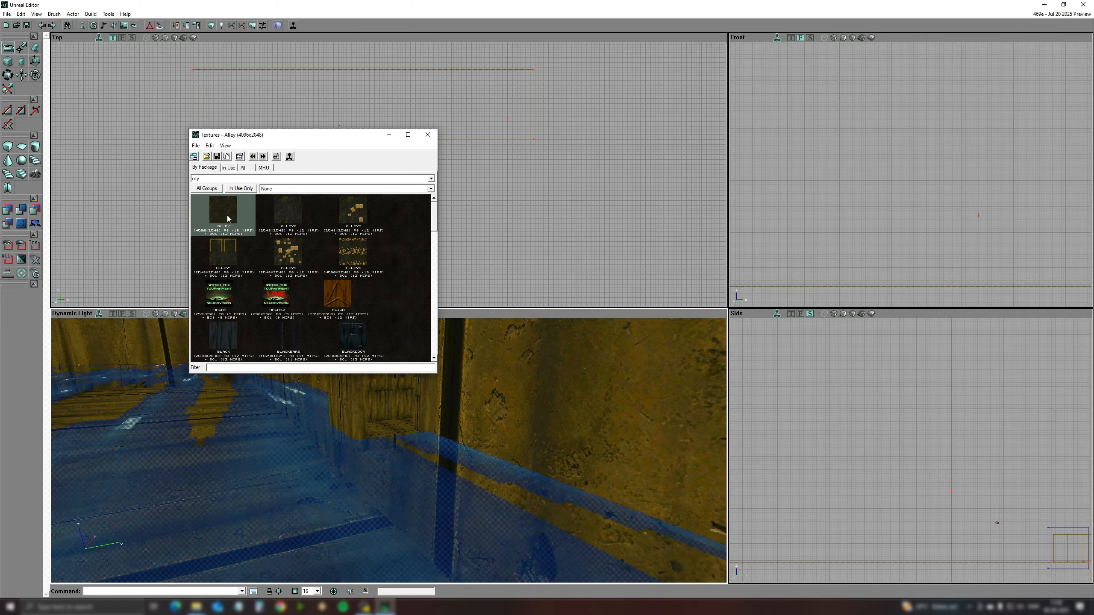
{"action": "left_click", "coordinate": [428, 135]}
Step: Import 07 - Track 1.obj as a brush and add it to the level
{"action": "left_click", "coordinate": [54, 14]}
{"action": "left_click", "coordinate": [69, 141]}
{"action": "left_click", "coordinate": [106, 132]}
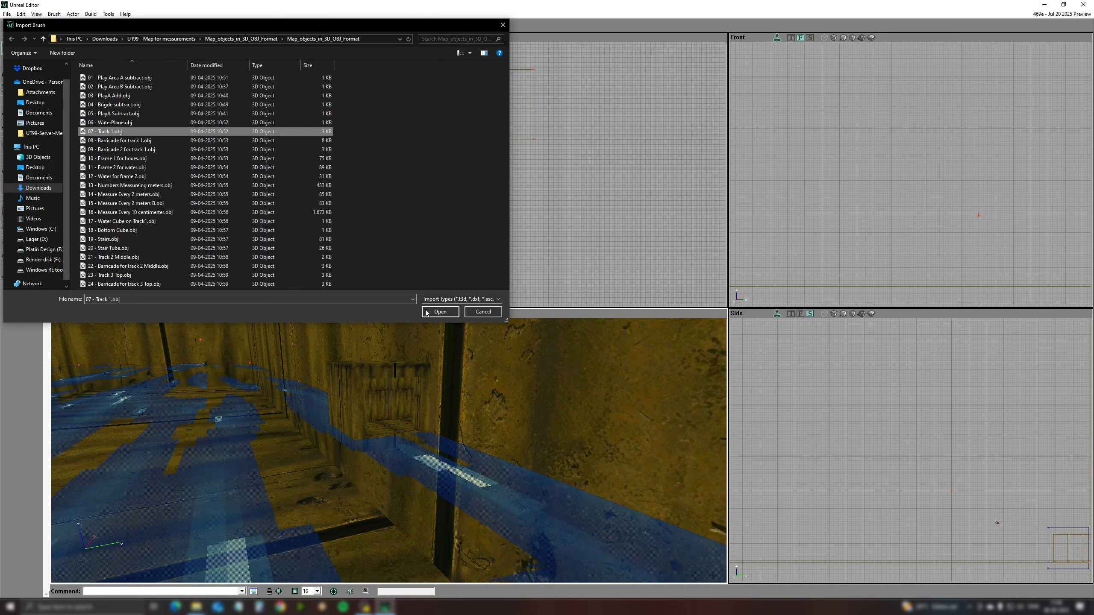
{"action": "left_click", "coordinate": [439, 311]}
{"action": "left_click", "coordinate": [606, 288]}
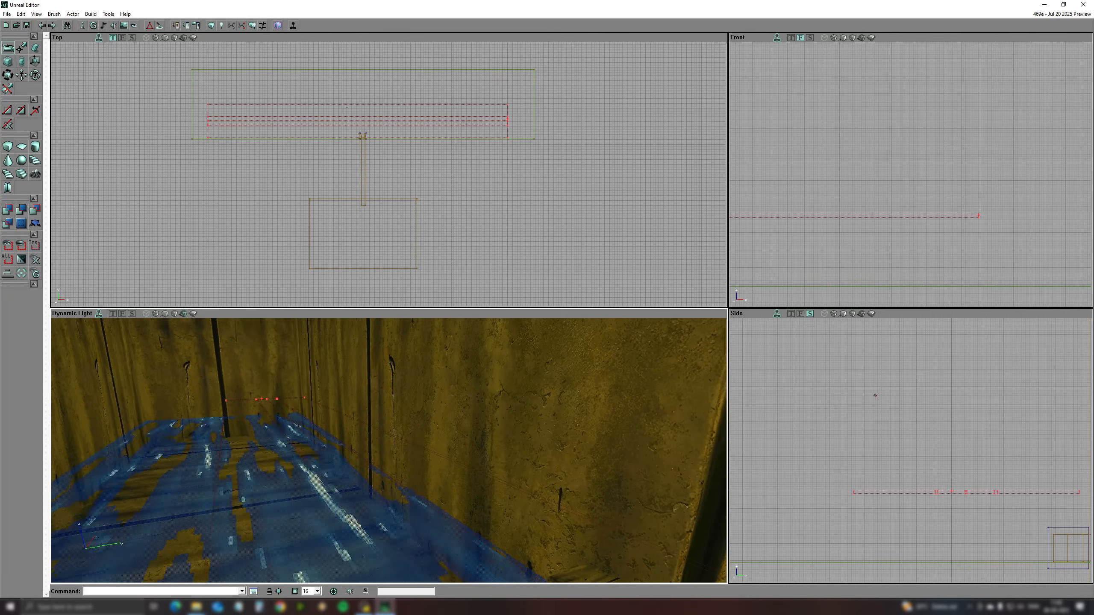
{"action": "left_click_drag", "start_coordinate": [389, 450], "coordinate": [336, 504]}
{"action": "left_click", "coordinate": [10, 213]}
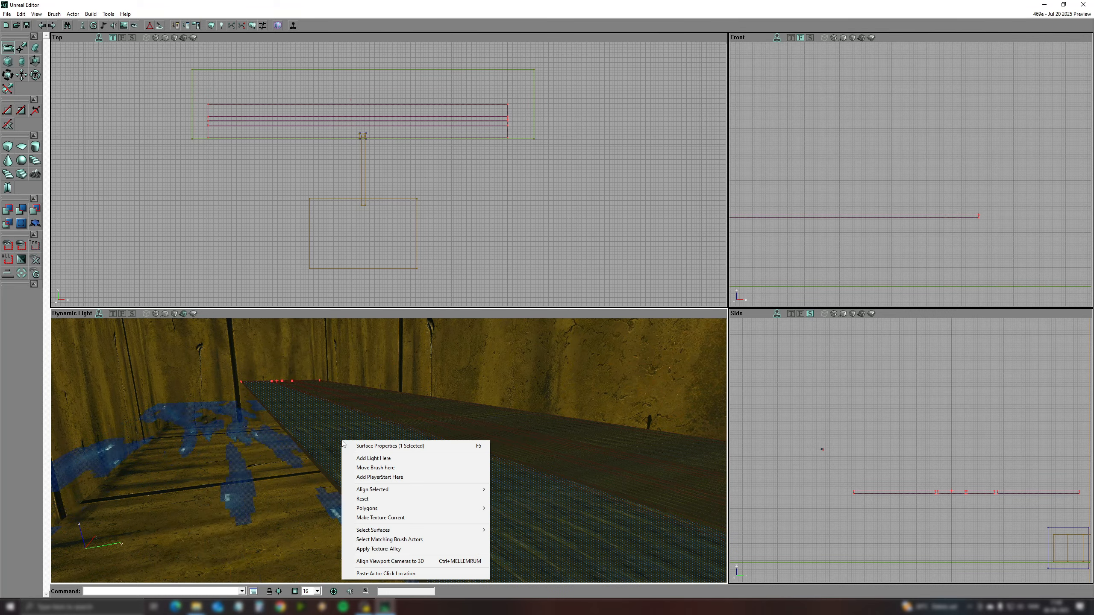
Step: Select all surfaces of the track brush and align their texture with Align as Auto
{"action": "mouse_move", "coordinate": [373, 530]}
{"action": "left_click", "coordinate": [512, 371]}
{"action": "right_click", "coordinate": [369, 451]}
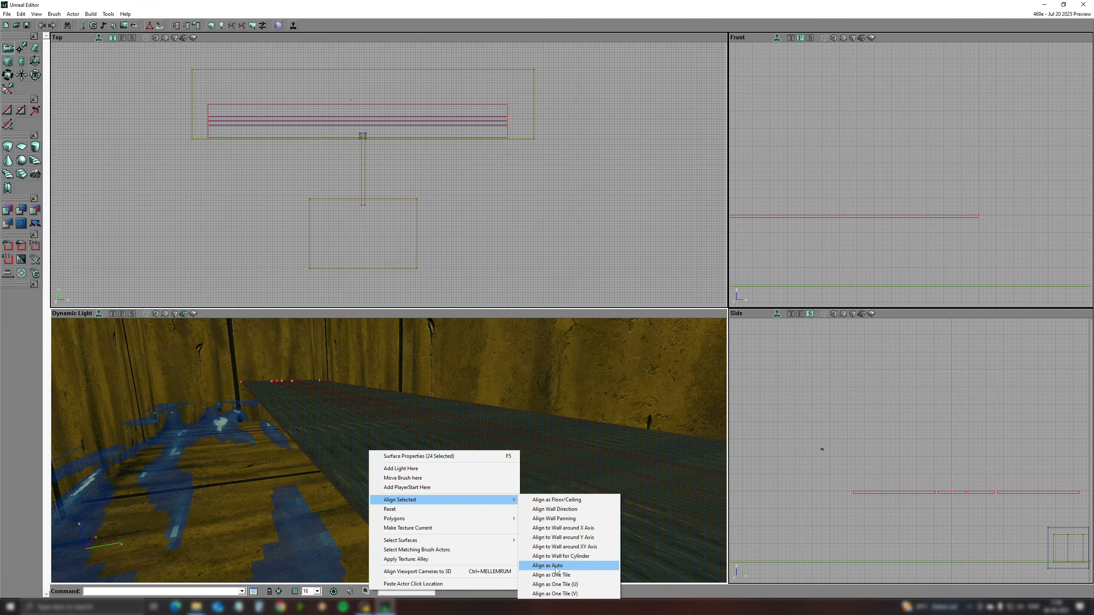
{"action": "left_click_drag", "start_coordinate": [447, 464], "coordinate": [409, 375]}
Step: Make the Brickwal texture from the city package the current texture
{"action": "left_click", "coordinate": [124, 25]}
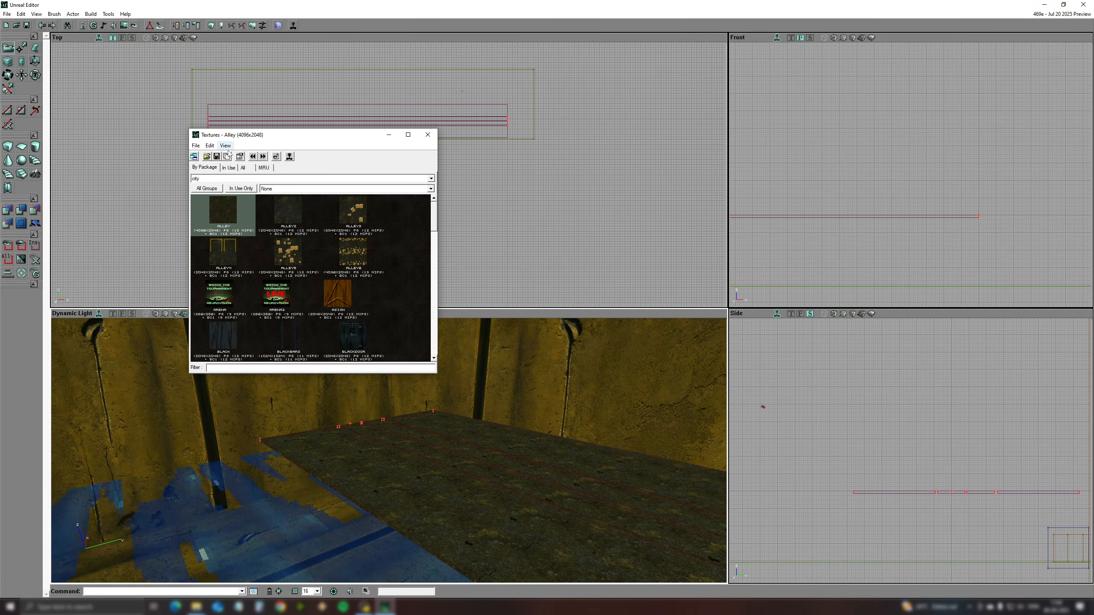
{"action": "scroll", "coordinate": [339, 266], "scroll_direction": "down", "scroll_amount": 1}
{"action": "scroll", "coordinate": [338, 268], "scroll_direction": "down", "scroll_amount": 1}
{"action": "left_click", "coordinate": [225, 259]}
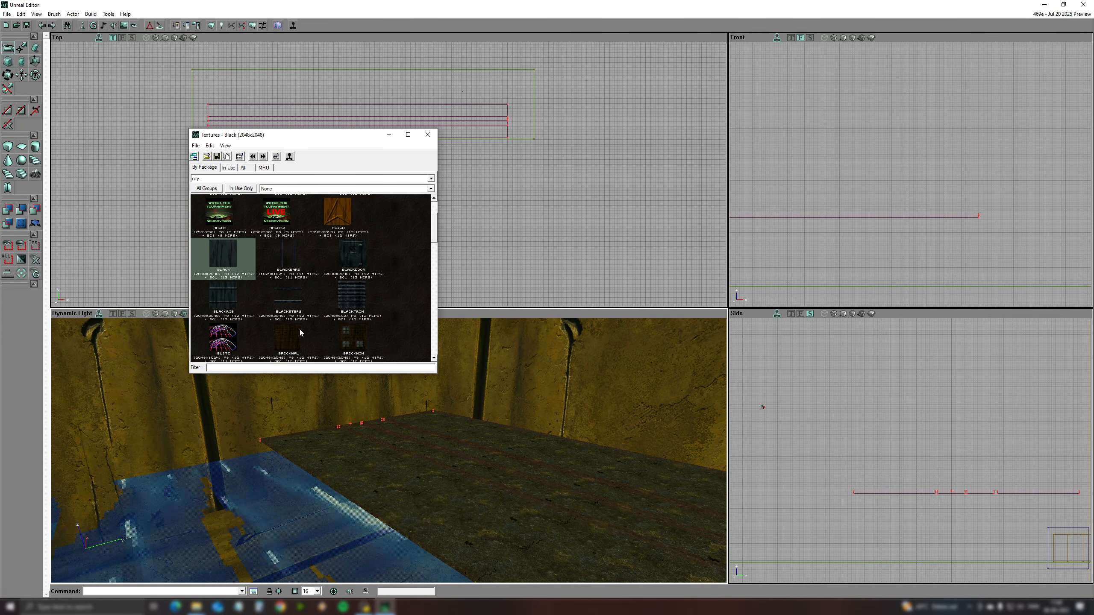
{"action": "left_click", "coordinate": [427, 135]}
Step: Import 08 - Barricade for track 1.obj as a brush and add it to the level
{"action": "left_click", "coordinate": [54, 14]}
{"action": "left_click", "coordinate": [77, 139]}
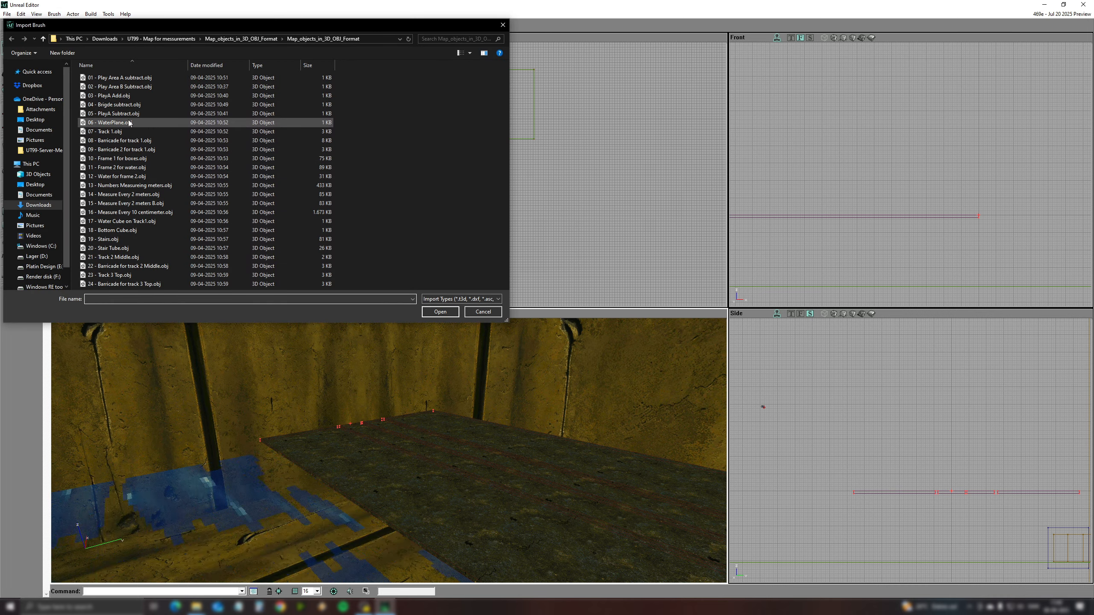
{"action": "left_click", "coordinate": [129, 140]}
{"action": "left_click", "coordinate": [433, 313]}
{"action": "left_click", "coordinate": [593, 289]}
{"action": "mouse_move", "coordinate": [420, 409]}
{"action": "left_mouse_down"}
{"action": "mouse_move", "coordinate": [419, 390]}
{"action": "mouse_move", "coordinate": [388, 362]}
{"action": "mouse_move", "coordinate": [298, 432]}
{"action": "left_mouse_up"}
{"action": "left_click", "coordinate": [7, 210]}
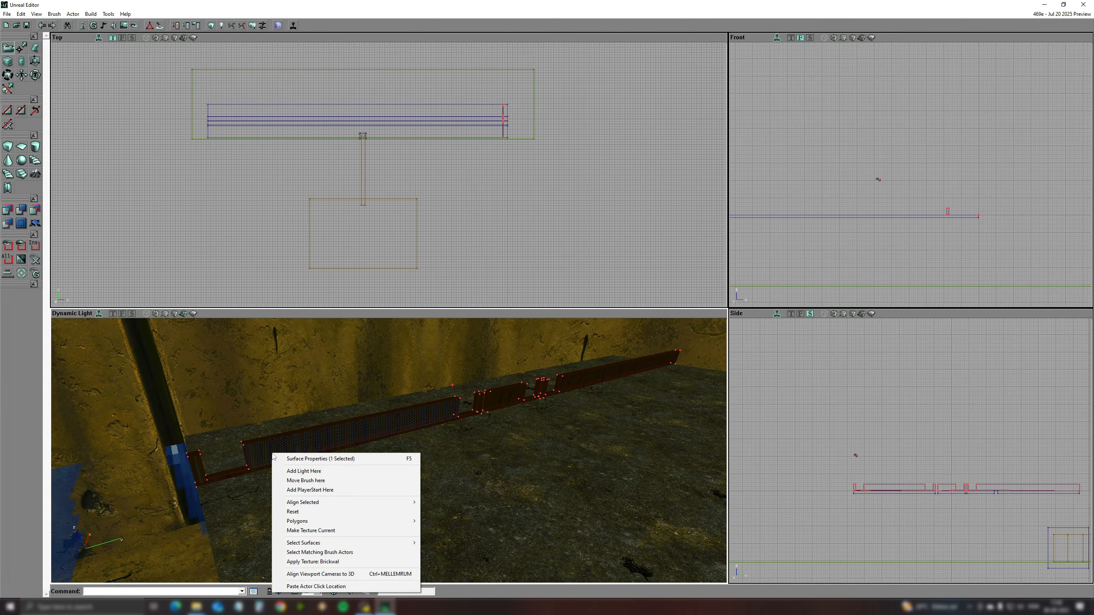
Step: Select all surfaces of the first track barricade, align their brick texture and check the wall up close
{"action": "mouse_move", "coordinate": [304, 542]}
{"action": "left_click", "coordinate": [474, 383]}
{"action": "right_click", "coordinate": [326, 440]}
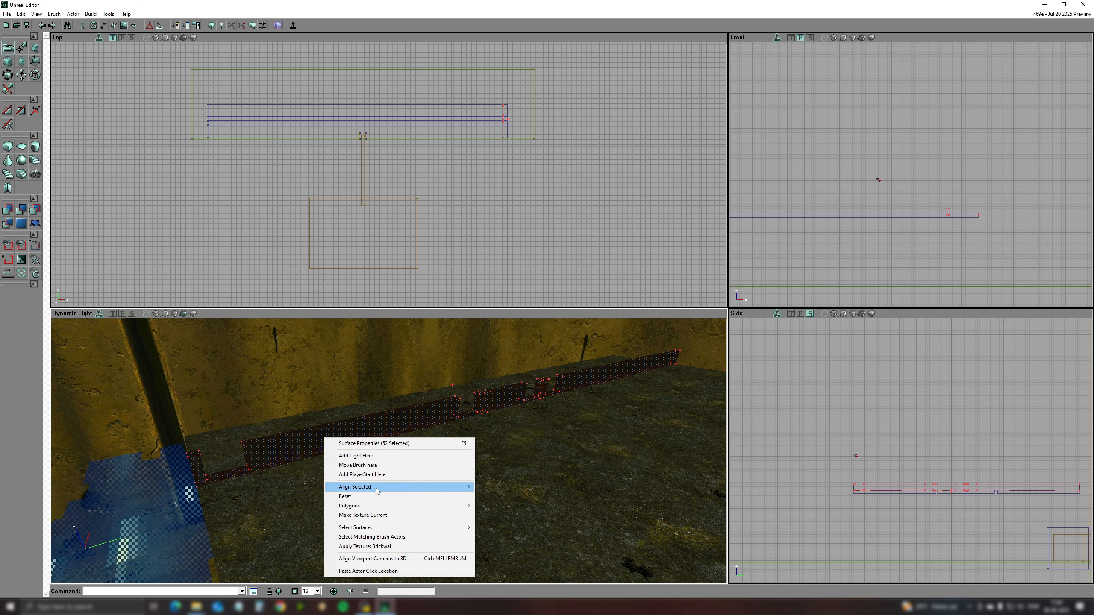
{"action": "left_click", "coordinate": [500, 496]}
{"action": "right_click_drag", "start_coordinate": [393, 479], "coordinate": [405, 457]}
{"action": "left_click_drag", "start_coordinate": [404, 457], "coordinate": [362, 422]}
{"action": "right_click_drag", "start_coordinate": [361, 422], "coordinate": [414, 426]}
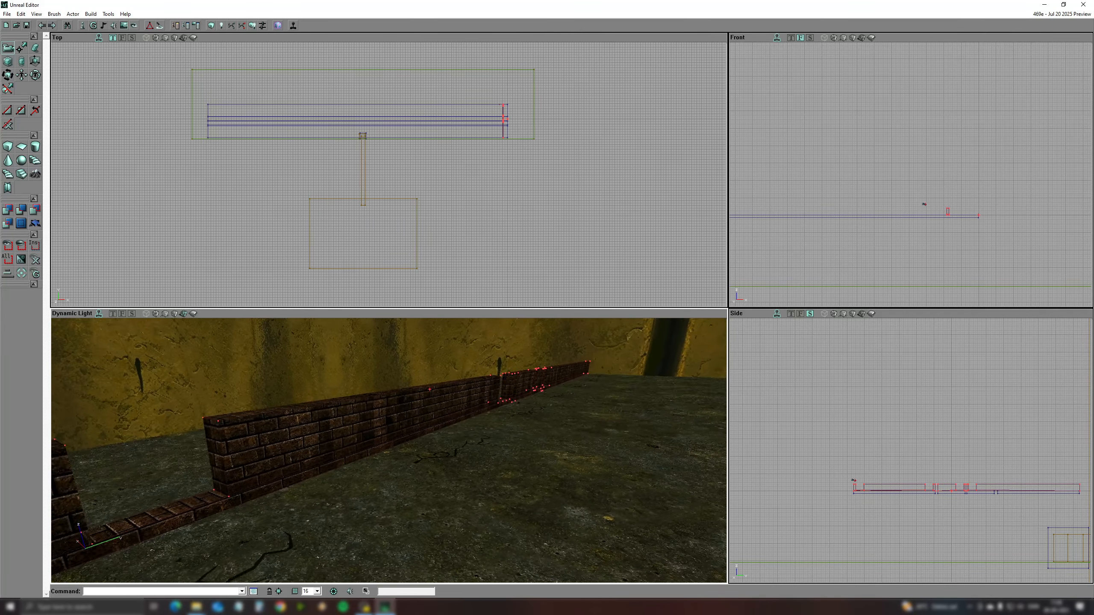
{"action": "left_click_drag", "start_coordinate": [352, 440], "coordinate": [351, 465]}
{"action": "right_click_drag", "start_coordinate": [351, 465], "coordinate": [351, 430]}
{"action": "left_click_drag", "start_coordinate": [351, 430], "coordinate": [351, 439]}
{"action": "right_click_drag", "start_coordinate": [351, 440], "coordinate": [363, 454]}
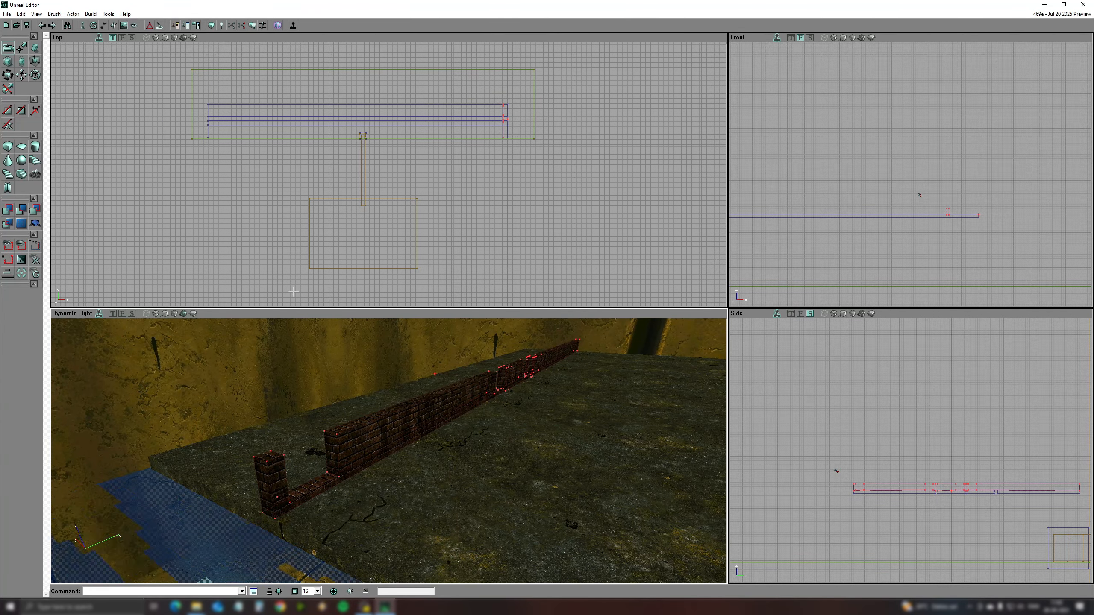
Step: Import 09 - Barricade 2 for track 1.obj as a brush and add it to the level
{"action": "left_click", "coordinate": [54, 14]}
{"action": "left_click", "coordinate": [64, 130]}
{"action": "left_click", "coordinate": [120, 149]}
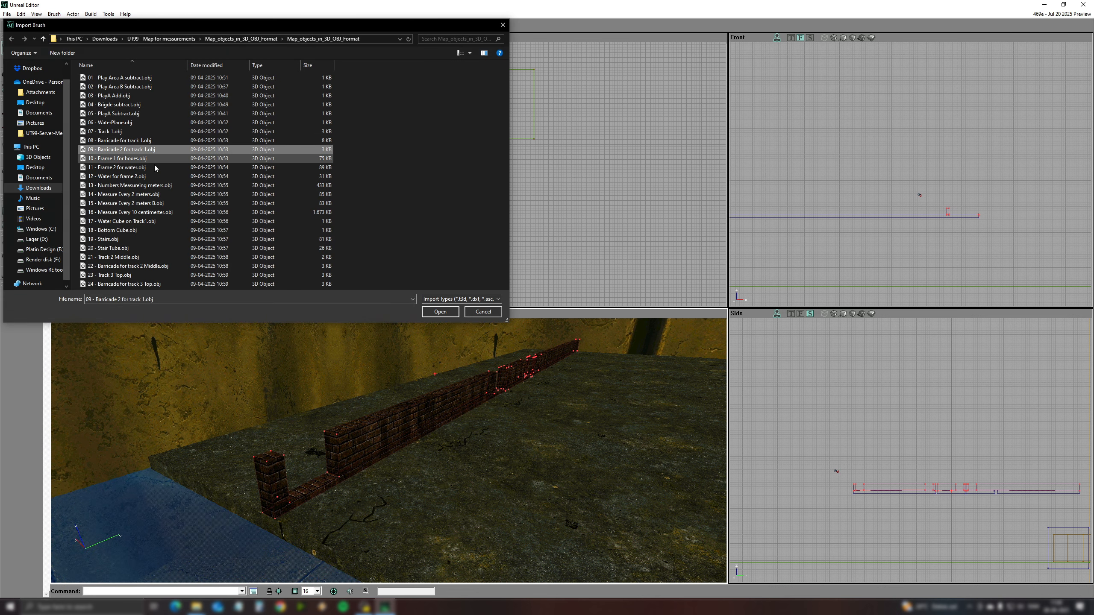
{"action": "left_click", "coordinate": [439, 312]}
Step: Select all surfaces of the second track barricade and align their brick texture
{"action": "right_click", "coordinate": [195, 418]}
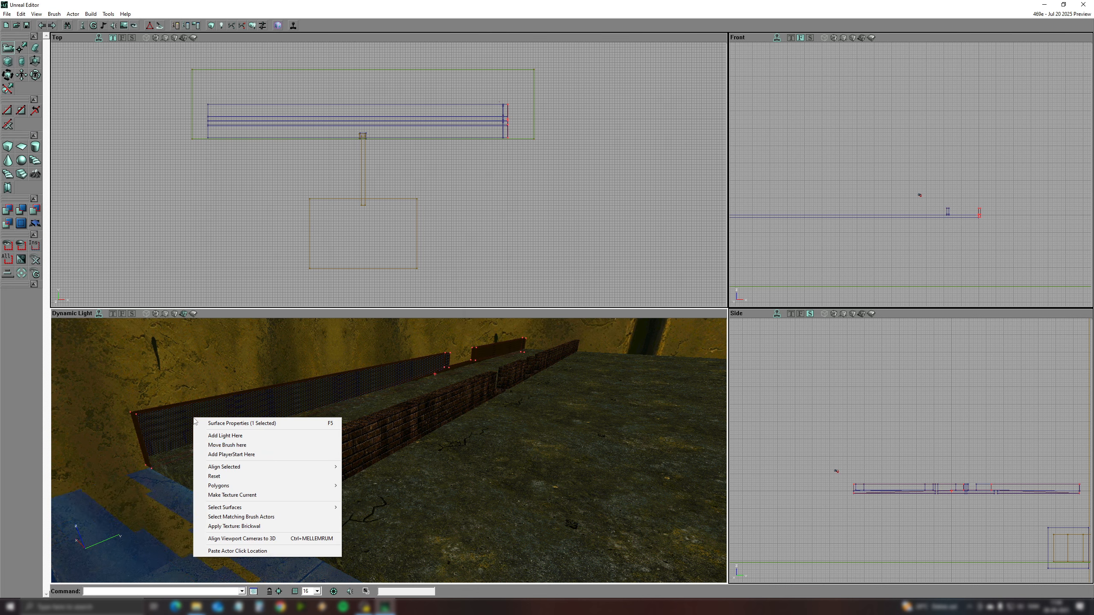
{"action": "mouse_move", "coordinate": [309, 509]}
{"action": "left_click", "coordinate": [381, 345]}
{"action": "right_click", "coordinate": [201, 413]}
{"action": "mouse_move", "coordinate": [282, 463]}
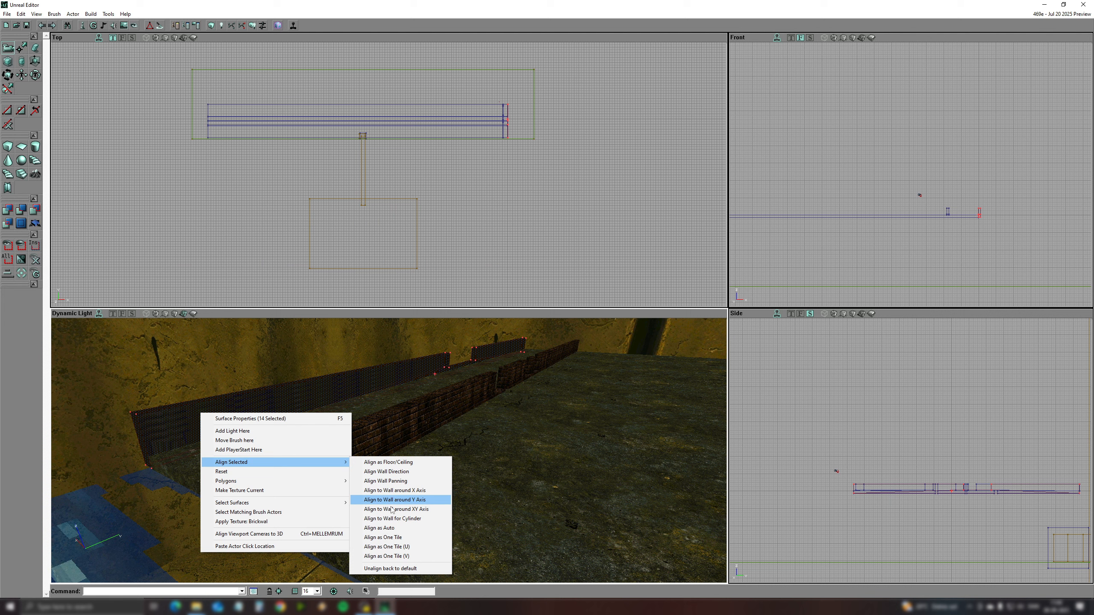
{"action": "left_click", "coordinate": [383, 502]}
Step: Leave the brush import and make the Black texture from the city package the current texture
{"action": "left_click", "coordinate": [54, 14]}
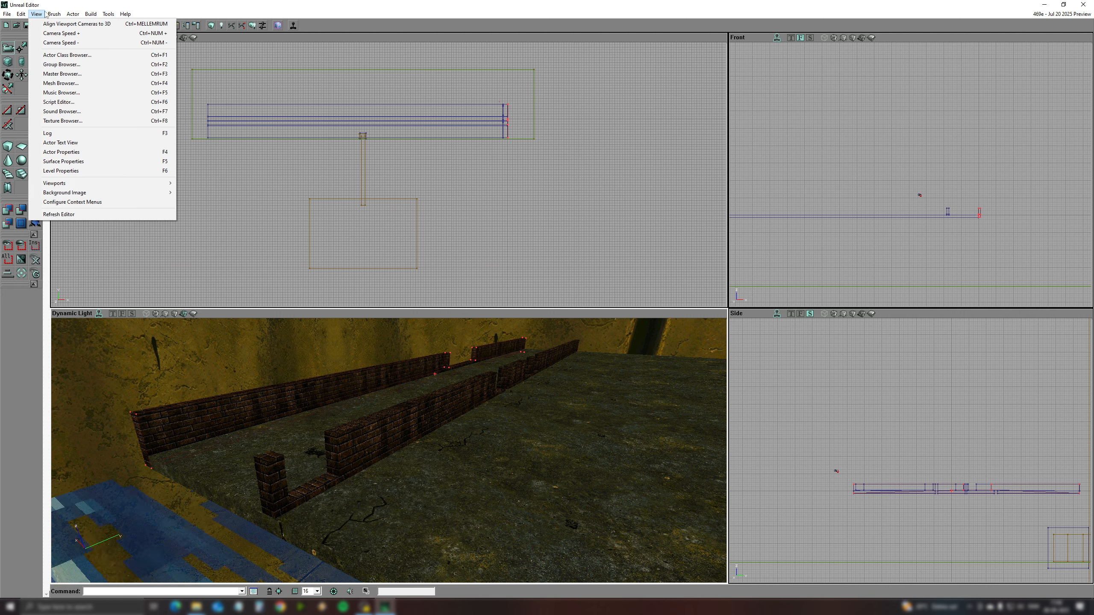
{"action": "left_click", "coordinate": [65, 130]}
{"action": "left_click", "coordinate": [464, 311]}
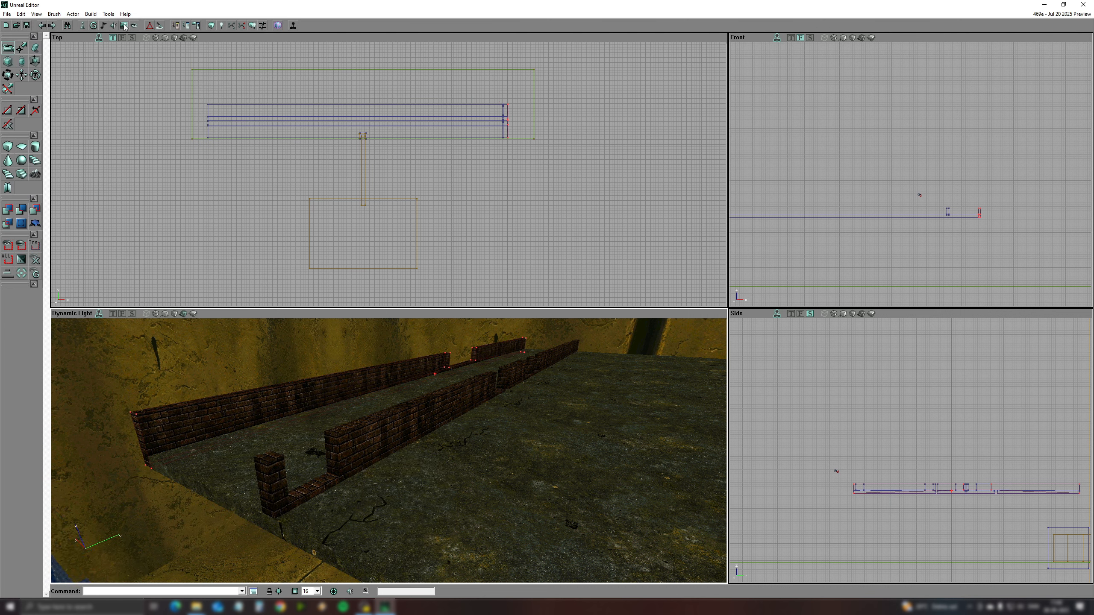
{"action": "left_click", "coordinate": [428, 134]}
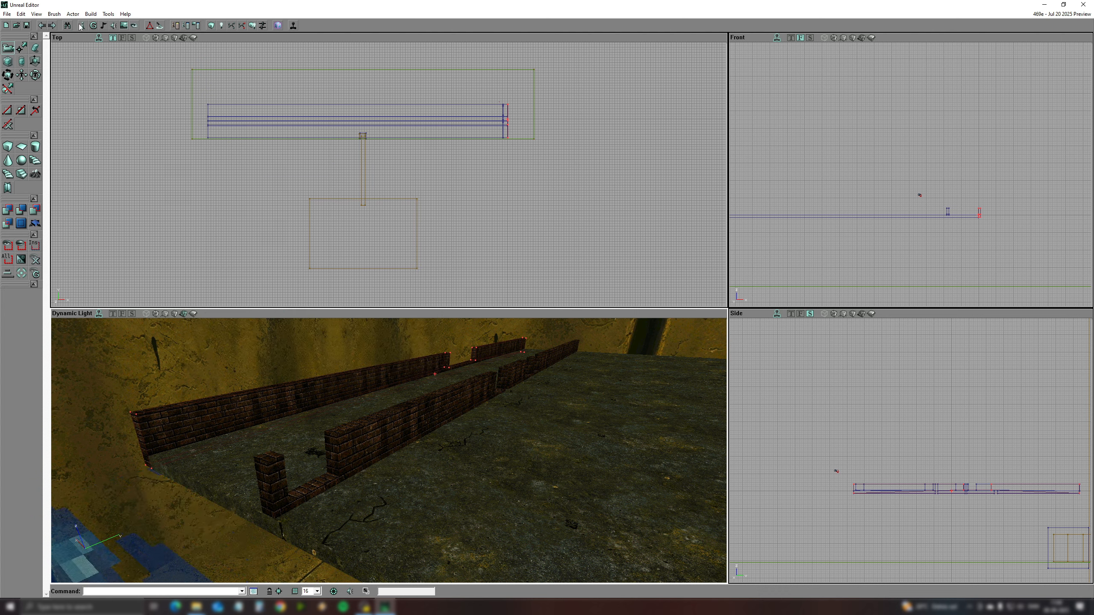
Step: Import 10 - Frame 1 for boxes.obj as a brush and add it to the level
{"action": "left_click", "coordinate": [54, 14]}
{"action": "left_click", "coordinate": [64, 129]}
{"action": "left_click", "coordinate": [434, 312]}
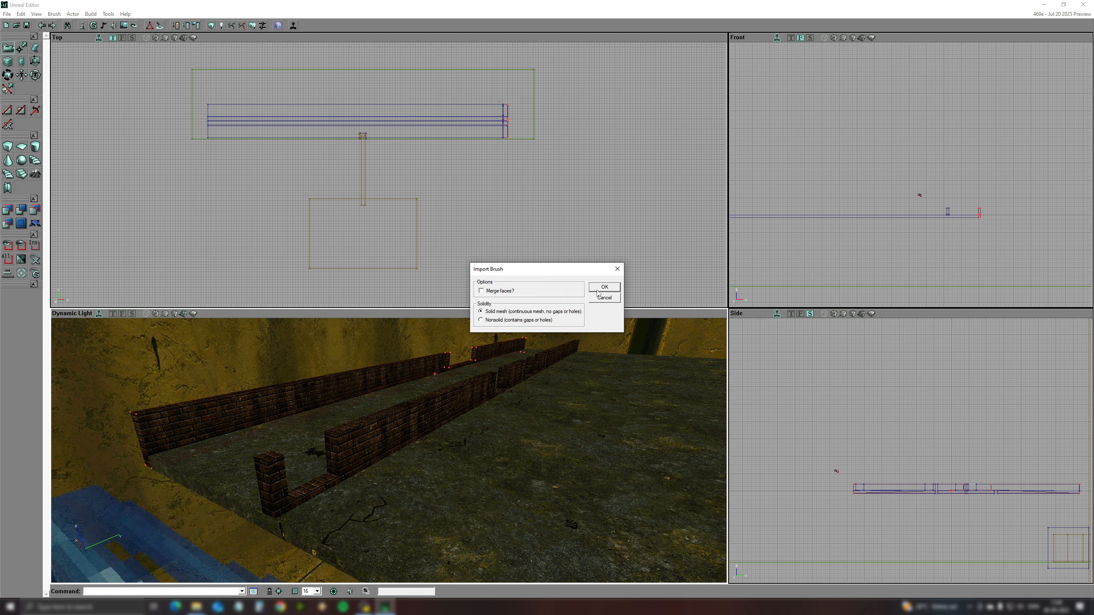
{"action": "left_click", "coordinate": [605, 289]}
Step: Select all surfaces of the box frames on the track and align their Black texture
{"action": "right_click", "coordinate": [152, 410]}
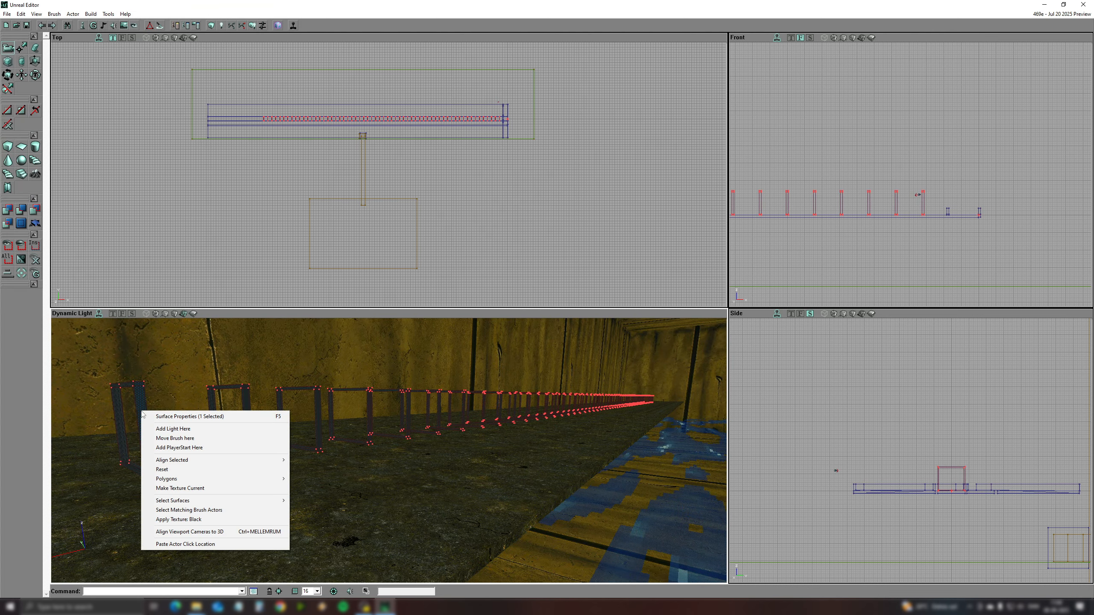
{"action": "mouse_move", "coordinate": [216, 498]}
{"action": "left_click", "coordinate": [329, 341]}
{"action": "right_click", "coordinate": [144, 430]}
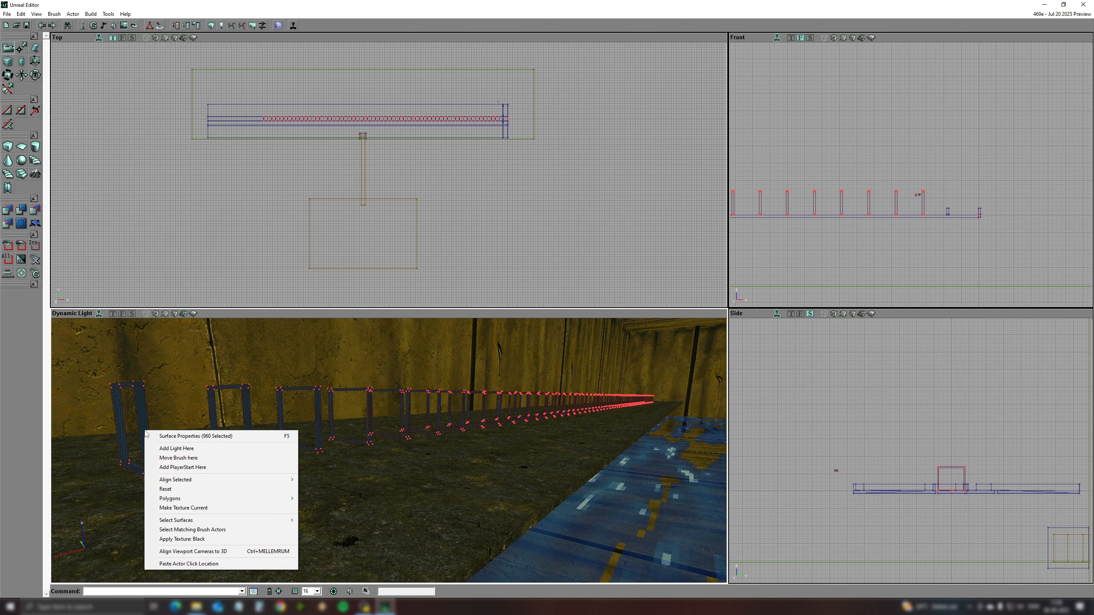
{"action": "mouse_move", "coordinate": [220, 479]}
{"action": "left_click", "coordinate": [342, 530]}
{"action": "right_click_drag", "start_coordinate": [222, 461], "coordinate": [116, 463]}
Step: Make BlackRib the current texture and add the imported brush 11 - Frame 2 for water.obj to the level
{"action": "left_click", "coordinate": [123, 24]}
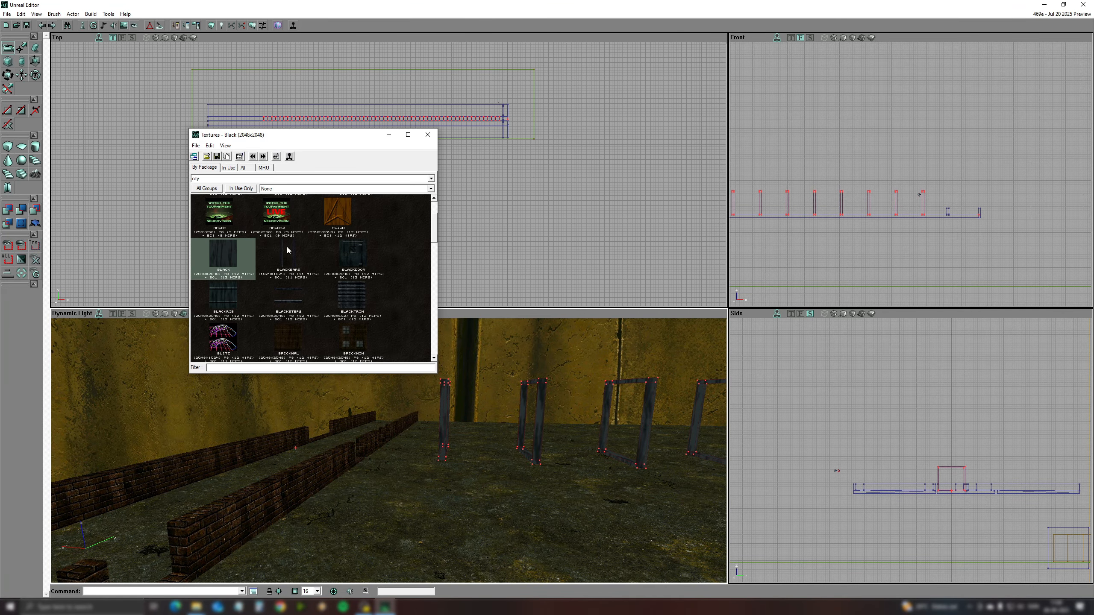
{"action": "left_click", "coordinate": [424, 141]}
{"action": "left_click", "coordinate": [54, 14]}
{"action": "left_click", "coordinate": [65, 96]}
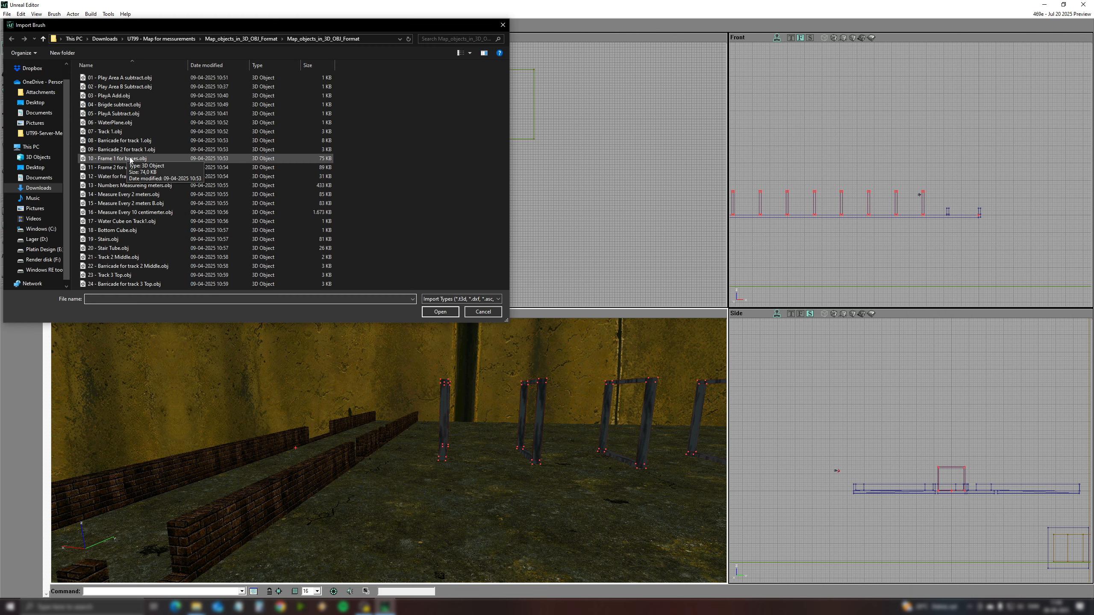
{"action": "left_click", "coordinate": [138, 168]}
{"action": "left_click", "coordinate": [439, 311]}
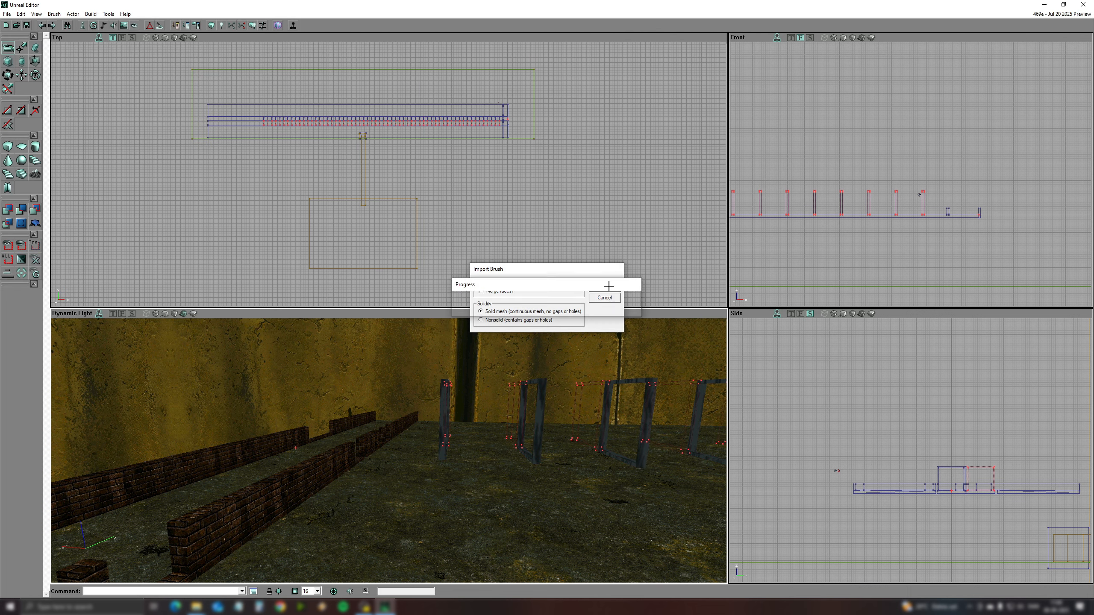
{"action": "left_click", "coordinate": [599, 286]}
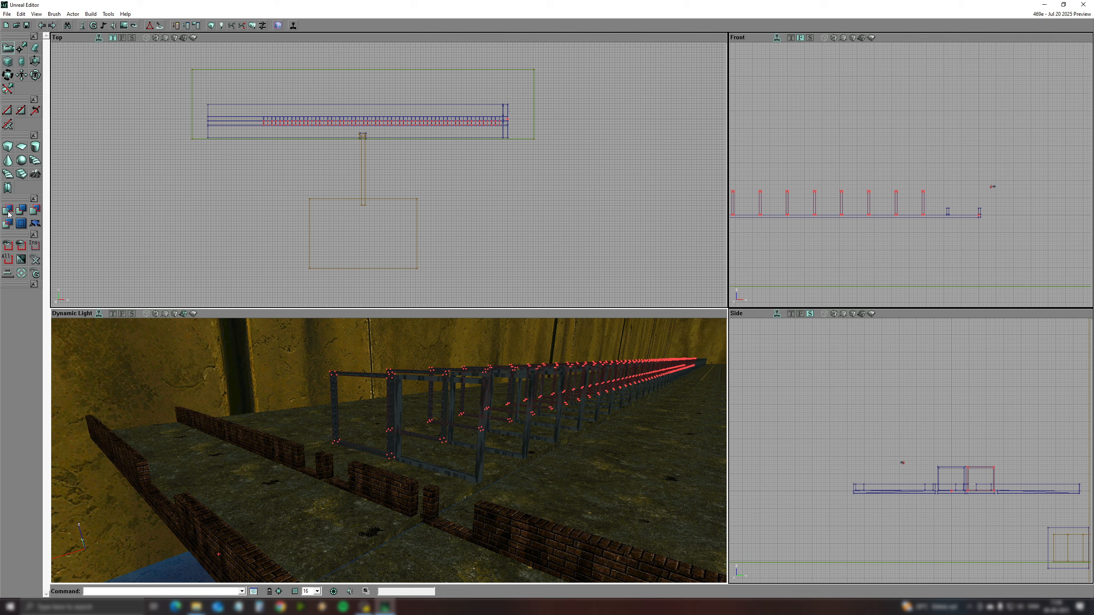
{"action": "right_click_drag", "start_coordinate": [334, 430], "coordinate": [407, 420]}
{"action": "scroll", "coordinate": [361, 447], "scroll_direction": "up", "scroll_amount": 3}
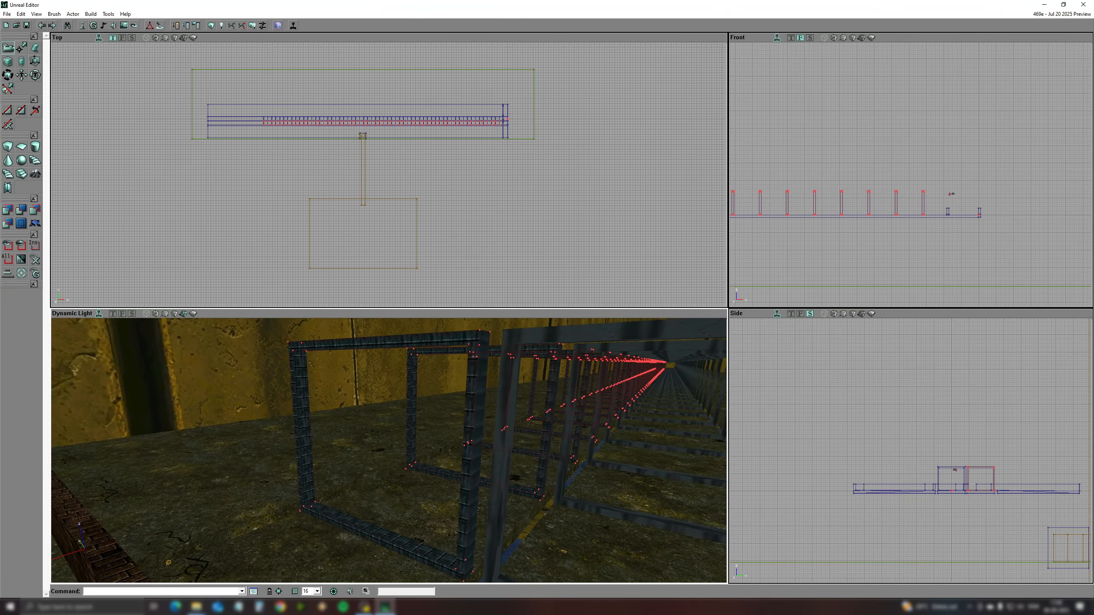
{"action": "left_click_drag", "start_coordinate": [361, 447], "coordinate": [407, 474]}
{"action": "left_click_drag", "start_coordinate": [321, 451], "coordinate": [322, 451]}
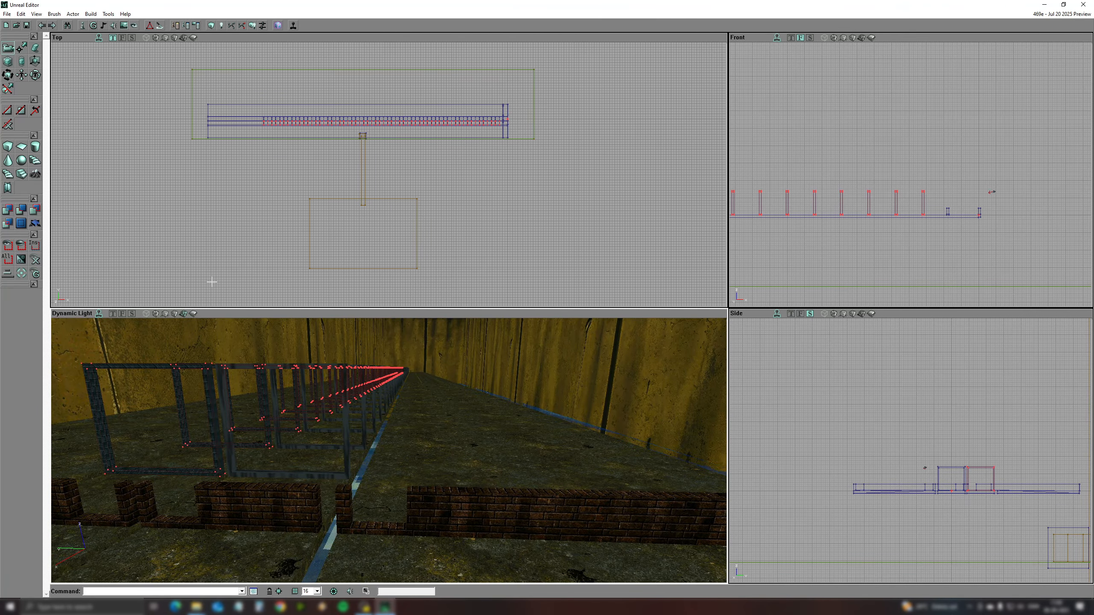
Step: Leave the brush import and pick a texture for the water in the second frames from all loaded textures
{"action": "left_click", "coordinate": [54, 14]}
{"action": "left_click", "coordinate": [86, 139]}
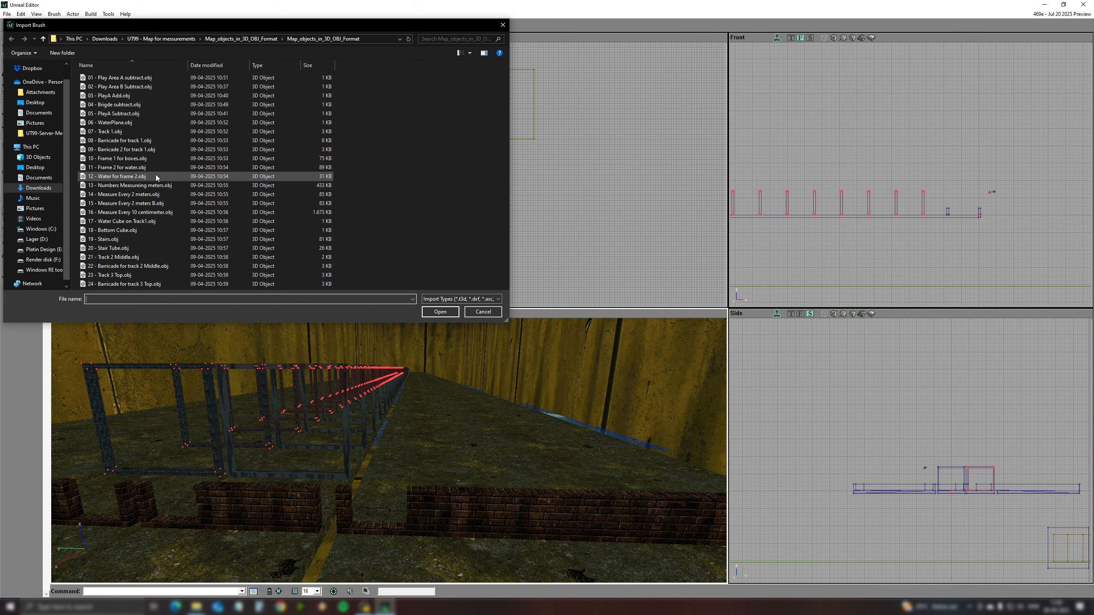
{"action": "left_click", "coordinate": [483, 311]}
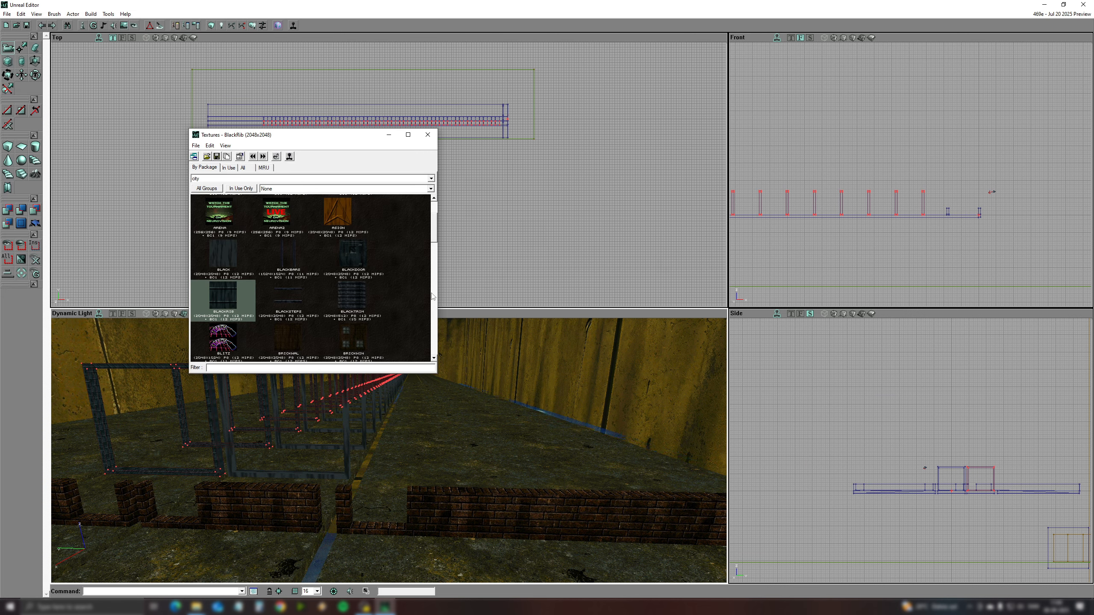
{"action": "left_click", "coordinate": [242, 167]}
{"action": "left_click", "coordinate": [327, 264]}
{"action": "left_click", "coordinate": [428, 135]}
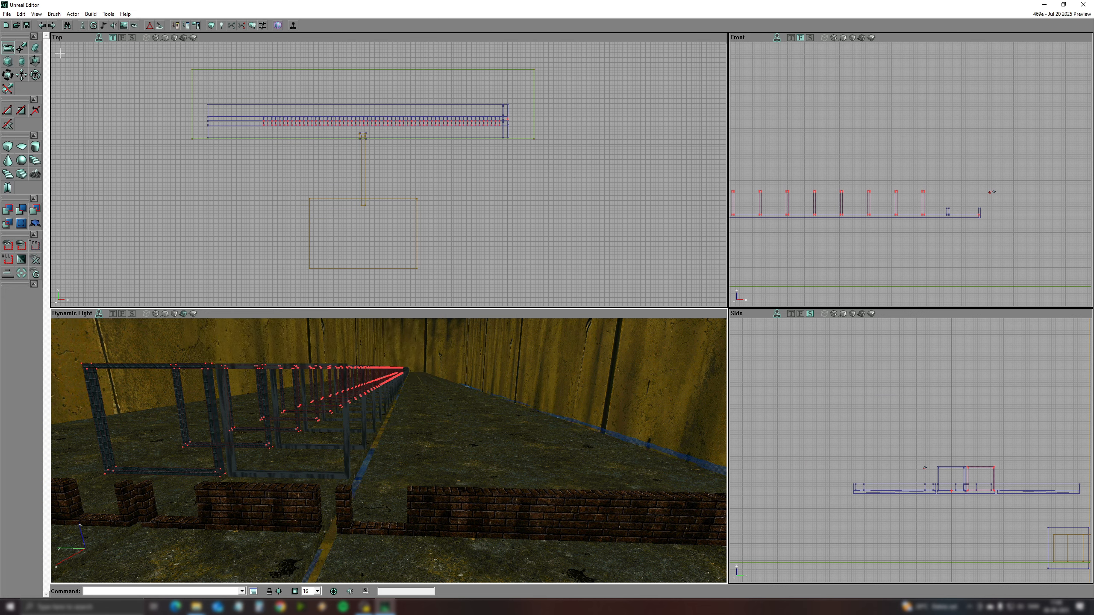
Step: Import 12 - Water for frame 2.obj as a brush
{"action": "left_click", "coordinate": [53, 13]}
{"action": "left_click", "coordinate": [86, 139]}
{"action": "left_click", "coordinate": [132, 175]}
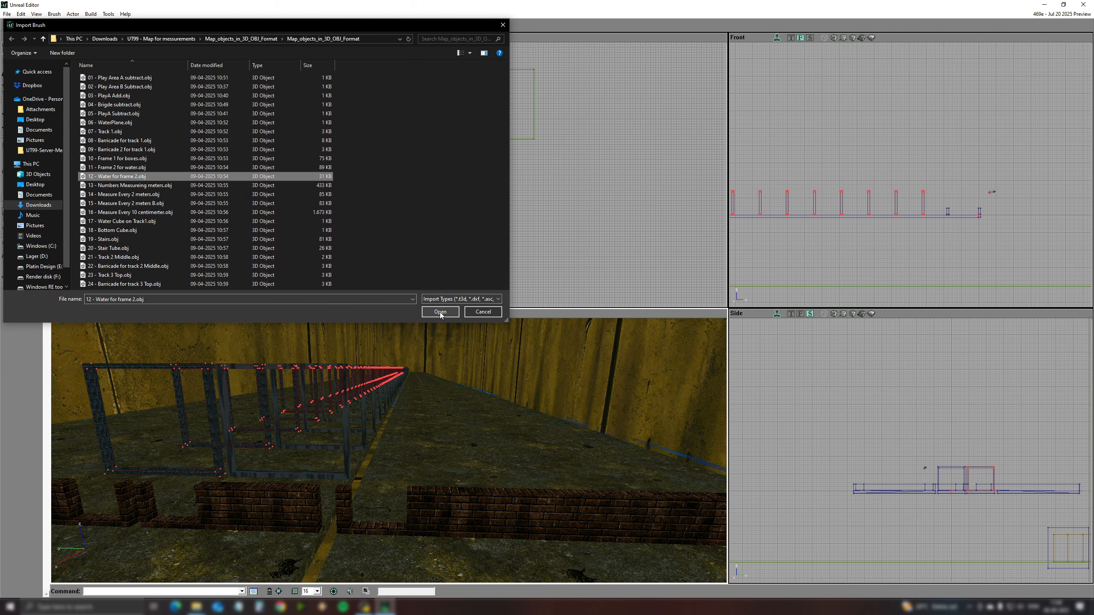
{"action": "left_click", "coordinate": [440, 312]}
{"action": "left_click", "coordinate": [604, 288]}
Step: Add the imported water brush inside the second row of frames as a special brush with the Water prefab
{"action": "middle_click_drag", "start_coordinate": [170, 438], "coordinate": [75, 448]}
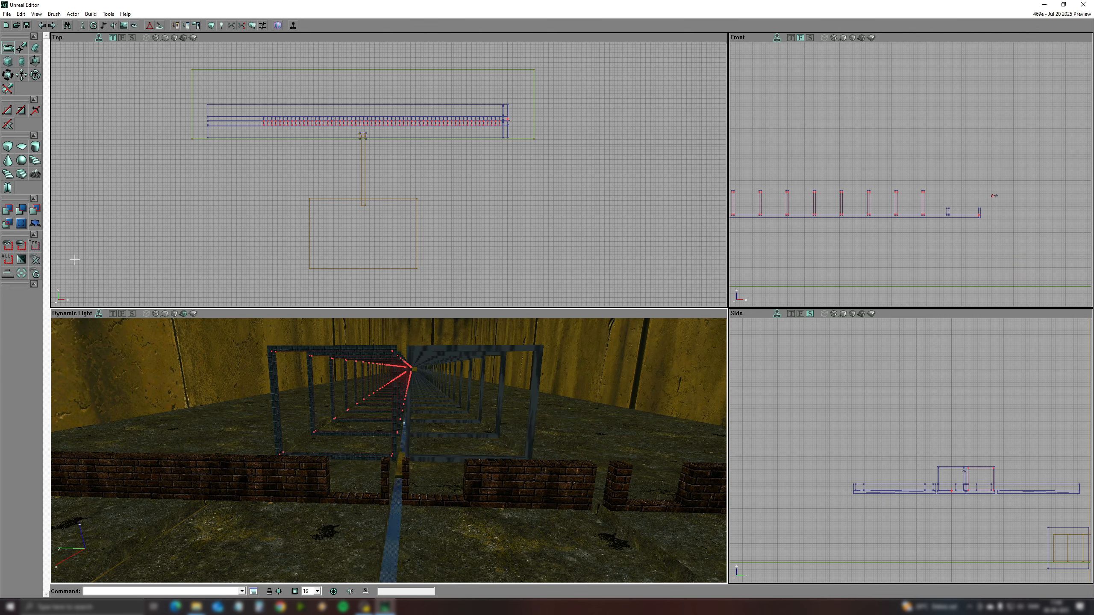
{"action": "left_click", "coordinate": [21, 225]}
{"action": "left_click", "coordinate": [591, 278]}
{"action": "left_click", "coordinate": [592, 286]}
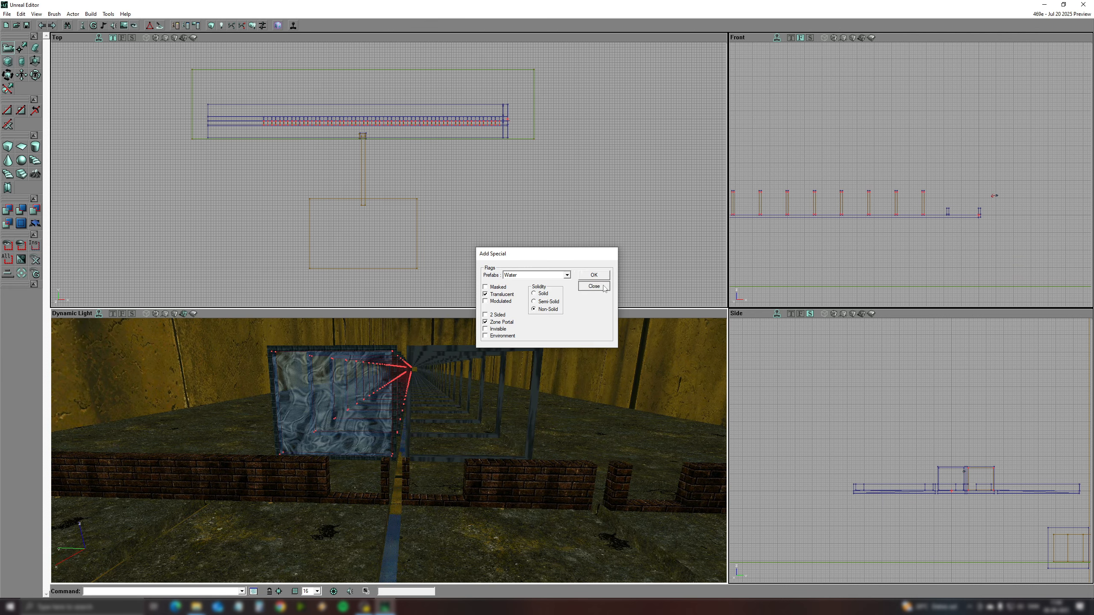
{"action": "right_click_drag", "start_coordinate": [515, 363], "coordinate": [478, 363]}
{"action": "middle_click_drag", "start_coordinate": [478, 362], "coordinate": [515, 362]}
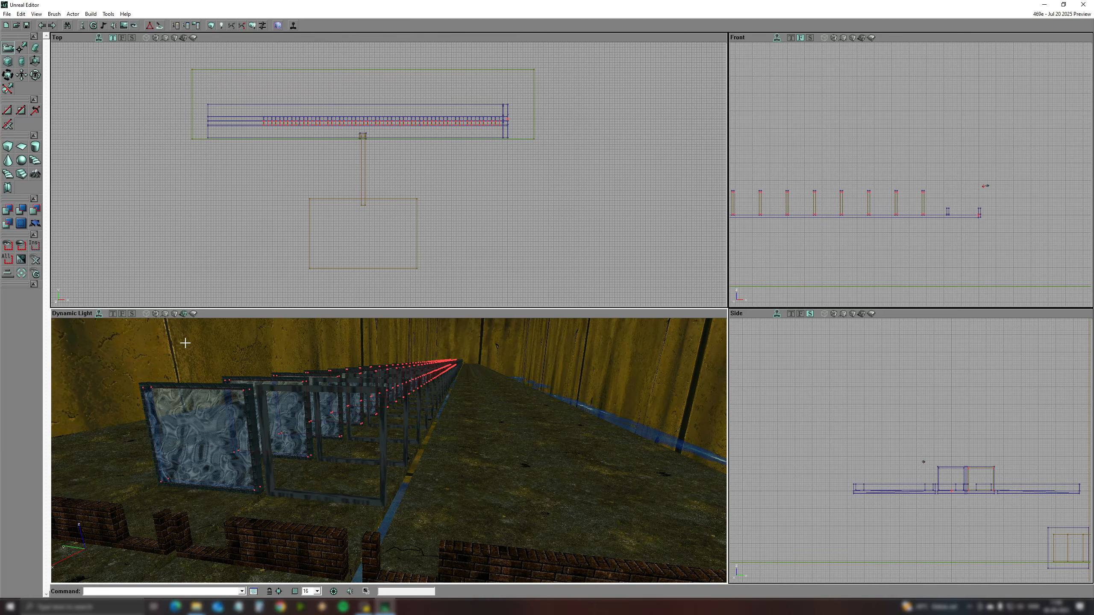
{"action": "left_click", "coordinate": [63, 17]}
{"action": "left_click", "coordinate": [86, 129]}
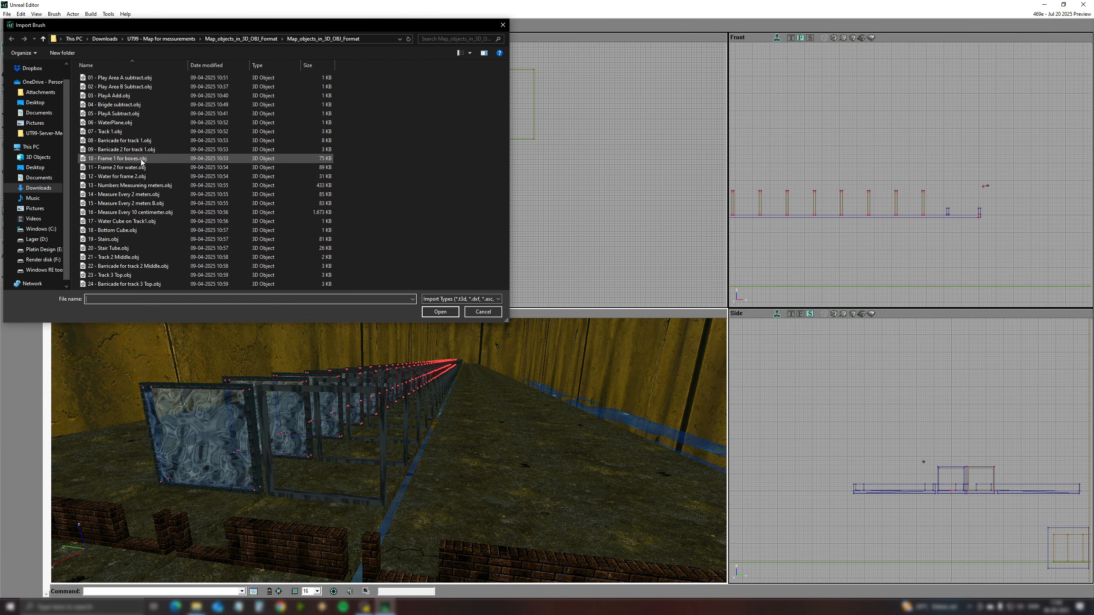
{"action": "left_click", "coordinate": [483, 312]}
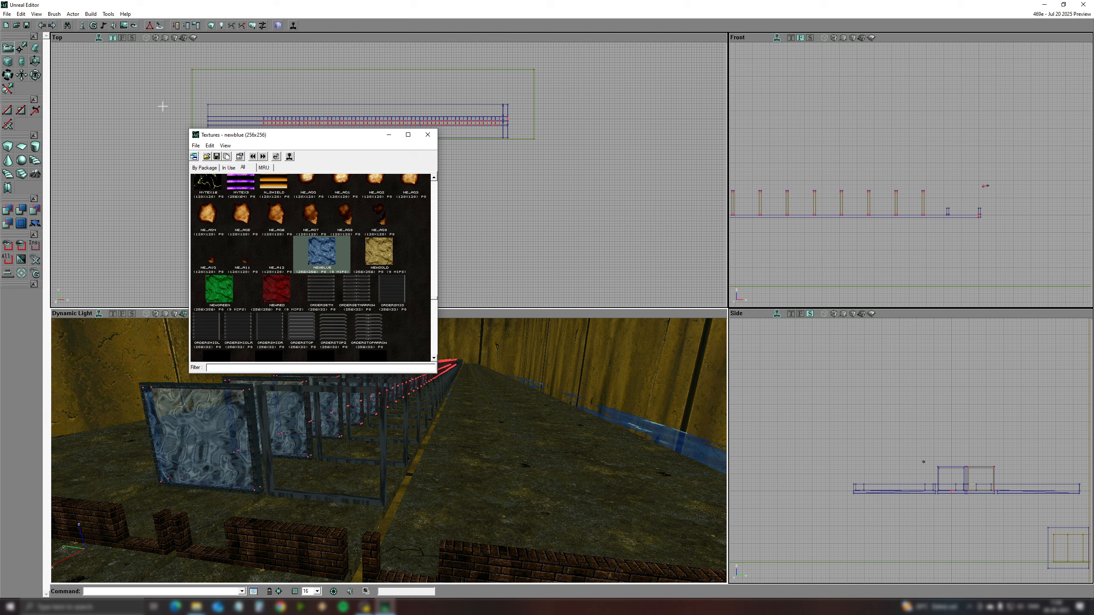
Step: With an orange metal texture as current, import 13 - Numbers Measureing meters.obj as a brush and add it to the level
{"action": "scroll", "coordinate": [217, 326], "scroll_direction": "up", "scroll_amount": 5}
{"action": "left_click", "coordinate": [427, 135]}
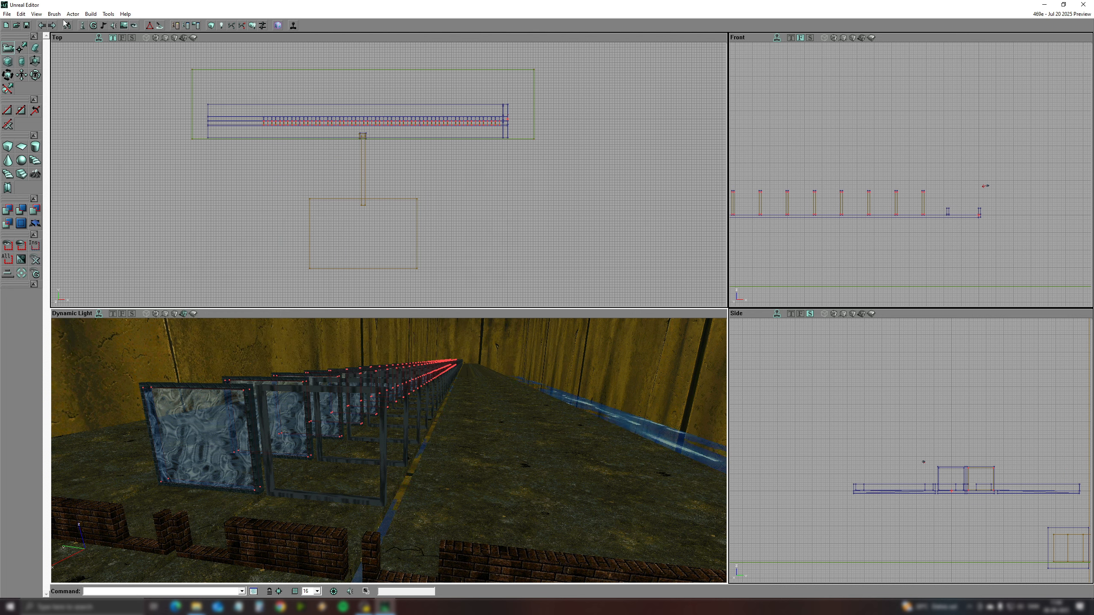
{"action": "left_click", "coordinate": [54, 13]}
{"action": "left_click", "coordinate": [73, 138]}
{"action": "left_click", "coordinate": [127, 186]}
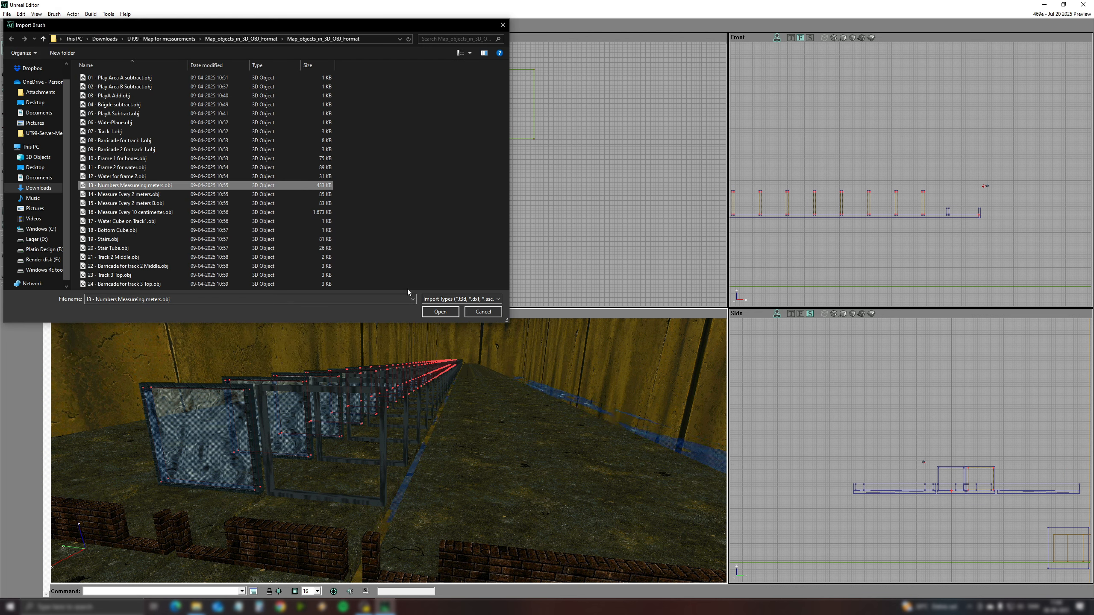
{"action": "left_click", "coordinate": [440, 311]}
{"action": "left_click", "coordinate": [603, 289]}
{"action": "left_click", "coordinate": [9, 213]}
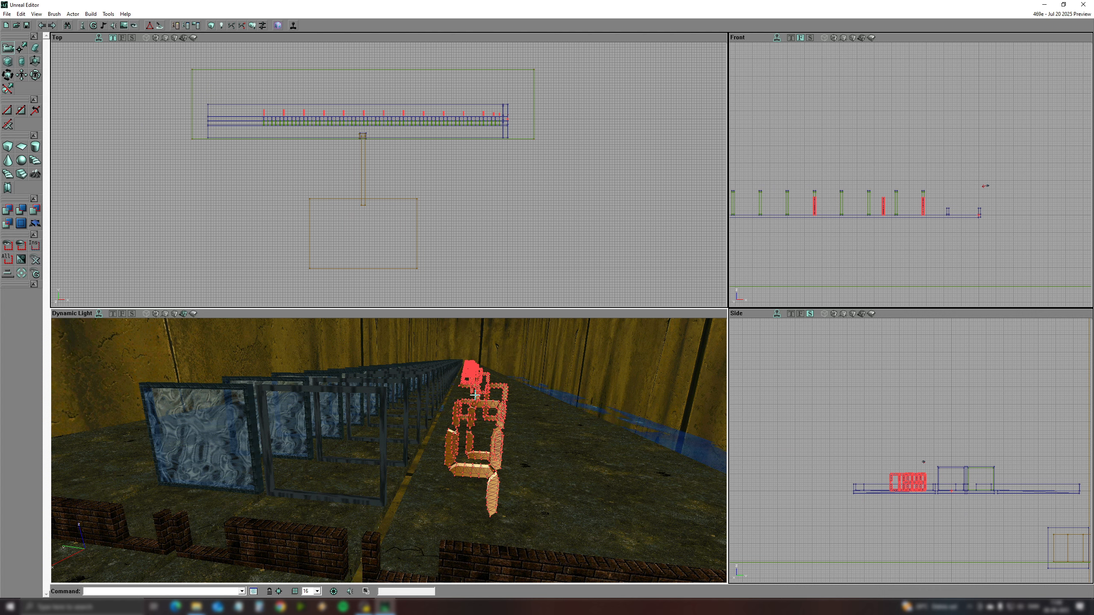
{"action": "right_click_drag", "start_coordinate": [499, 412], "coordinate": [369, 392]}
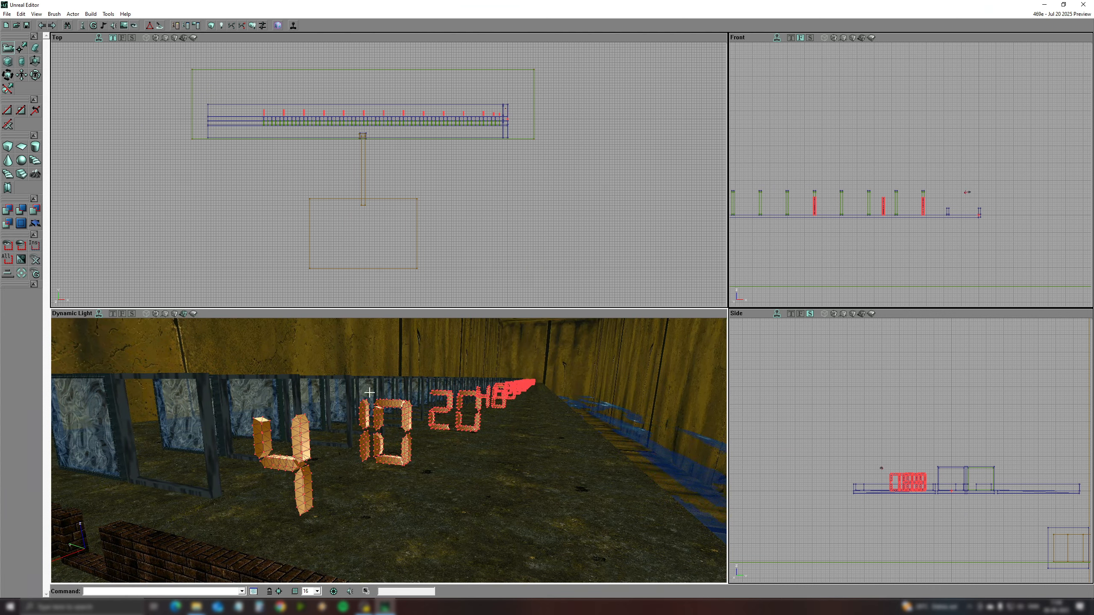
{"action": "left_click", "coordinate": [48, 14]}
{"action": "left_click", "coordinate": [85, 138]}
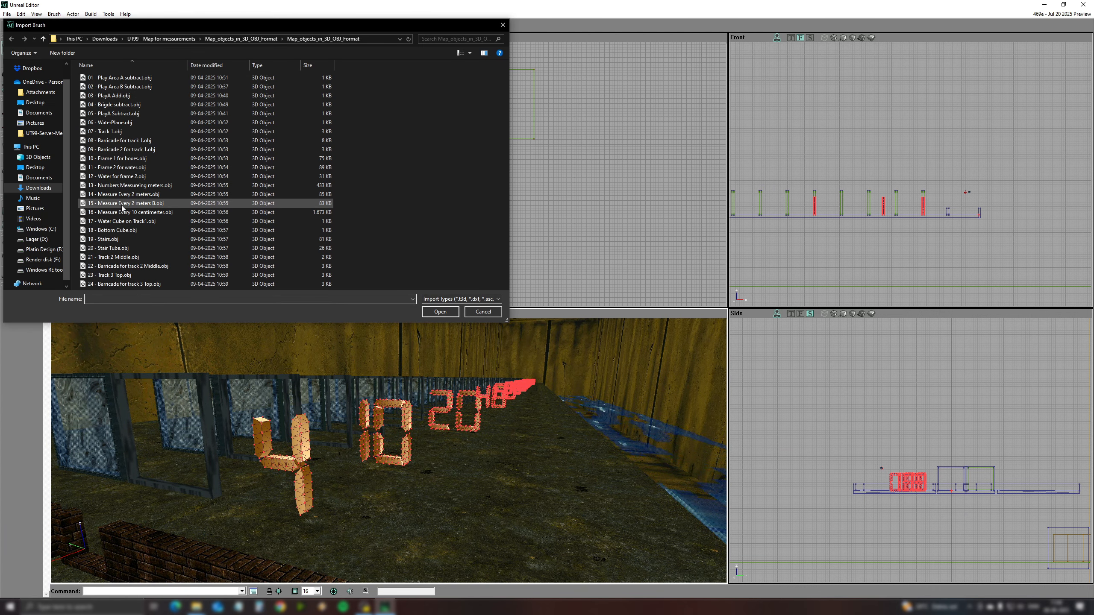
{"action": "left_click", "coordinate": [483, 311]}
Step: Make MetalClientArea the current texture and add the imported brush 14 - Measure Every 2 meters.obj to the level
{"action": "left_click", "coordinate": [123, 26]}
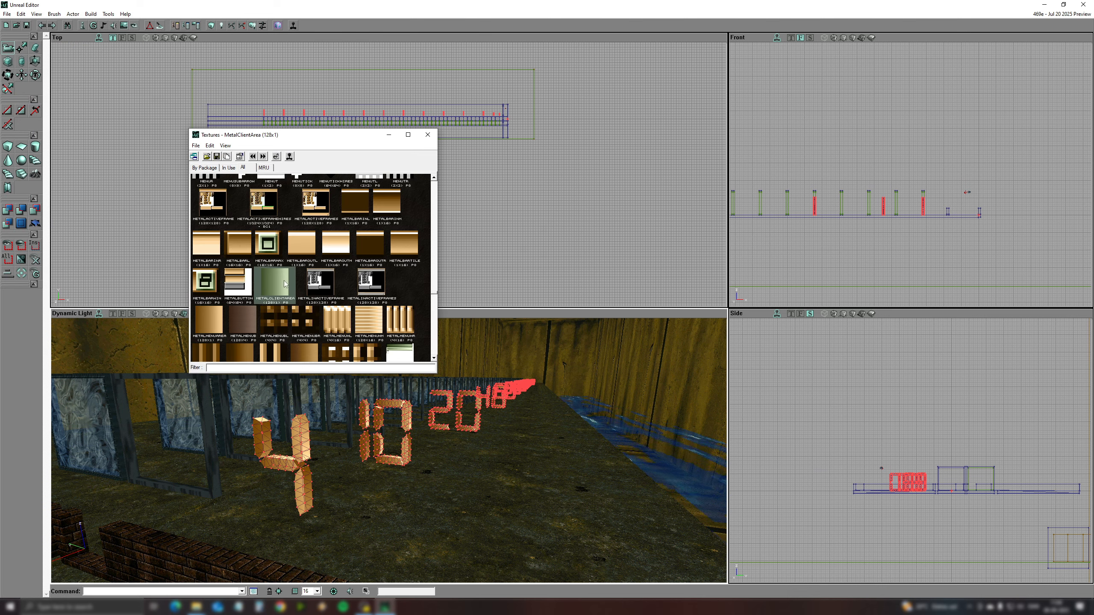
{"action": "left_click", "coordinate": [427, 135]}
{"action": "left_click", "coordinate": [54, 14]}
{"action": "left_click", "coordinate": [84, 138]}
{"action": "left_click", "coordinate": [241, 194]}
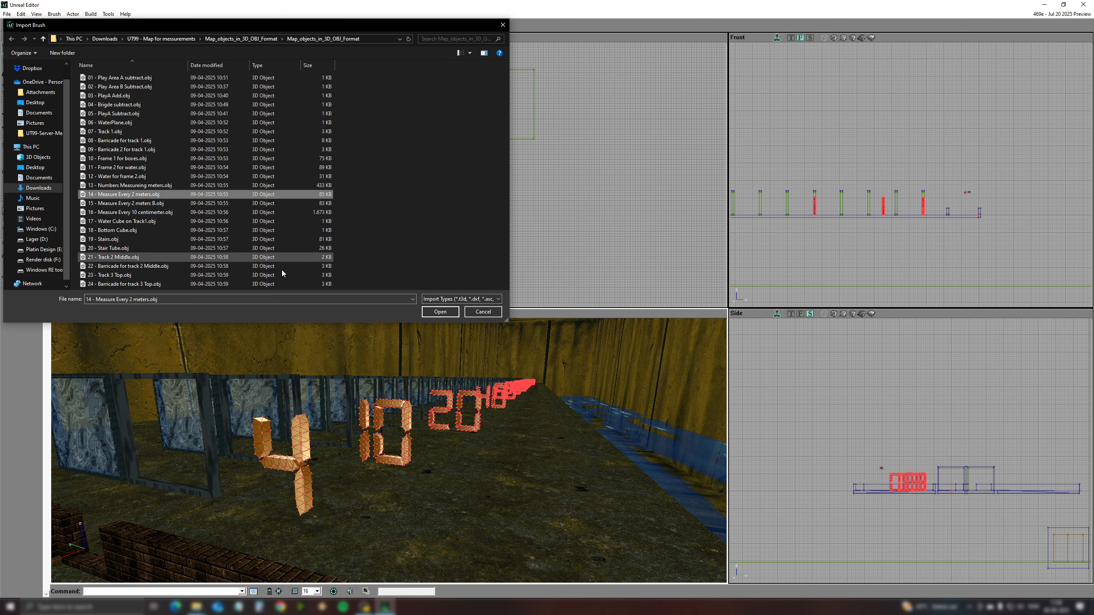
{"action": "left_click", "coordinate": [440, 312]}
{"action": "left_click", "coordinate": [604, 285]}
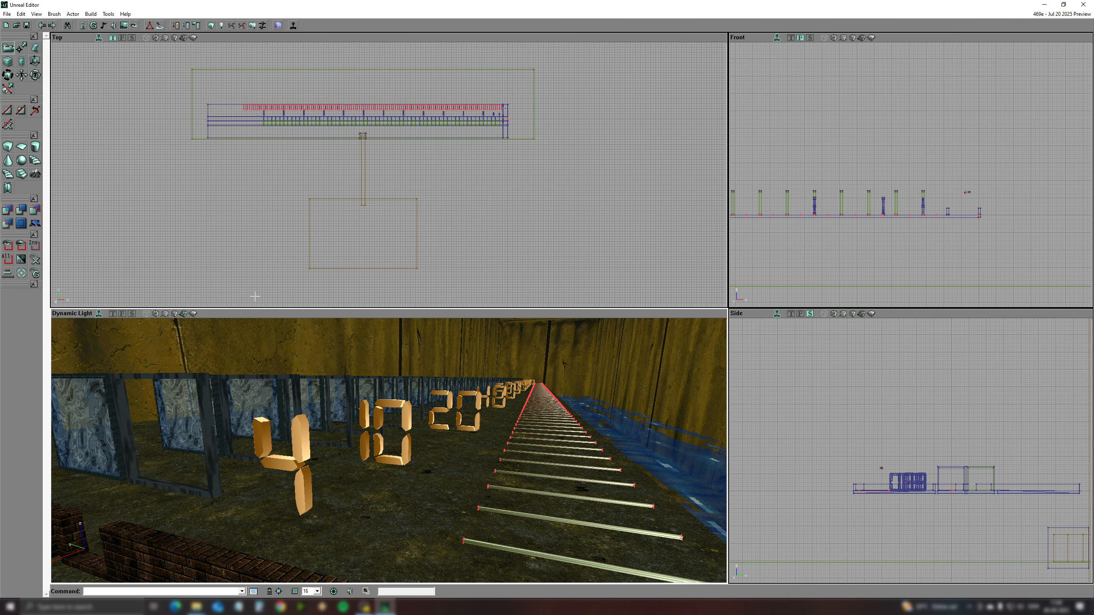
Step: Import 15 - Measure Every 2 meters B.obj as a brush and add it to the level on the other side of the frames
{"action": "left_click", "coordinate": [54, 13]}
{"action": "left_click", "coordinate": [54, 13]}
{"action": "mouse_move", "coordinate": [387, 449]}
{"action": "right_mouse_down"}
{"action": "mouse_move", "coordinate": [456, 478]}
{"action": "mouse_move", "coordinate": [448, 452]}
{"action": "mouse_move", "coordinate": [461, 478]}
{"action": "right_mouse_up"}
{"action": "right_click_drag", "start_coordinate": [189, 379], "coordinate": [108, 370]}
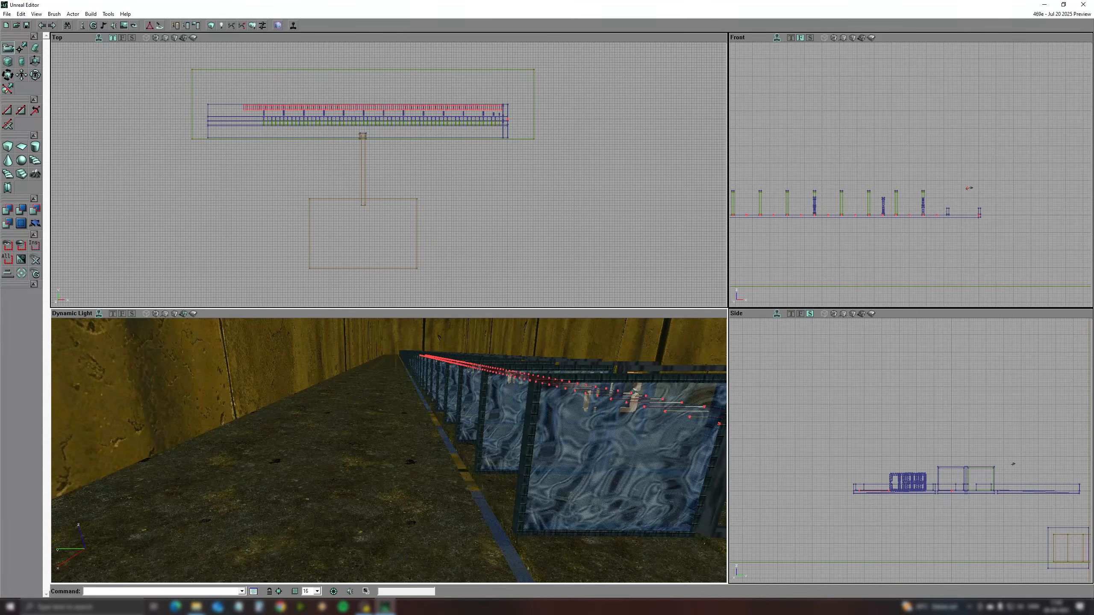
{"action": "left_click", "coordinate": [54, 13]}
{"action": "left_click", "coordinate": [129, 141]}
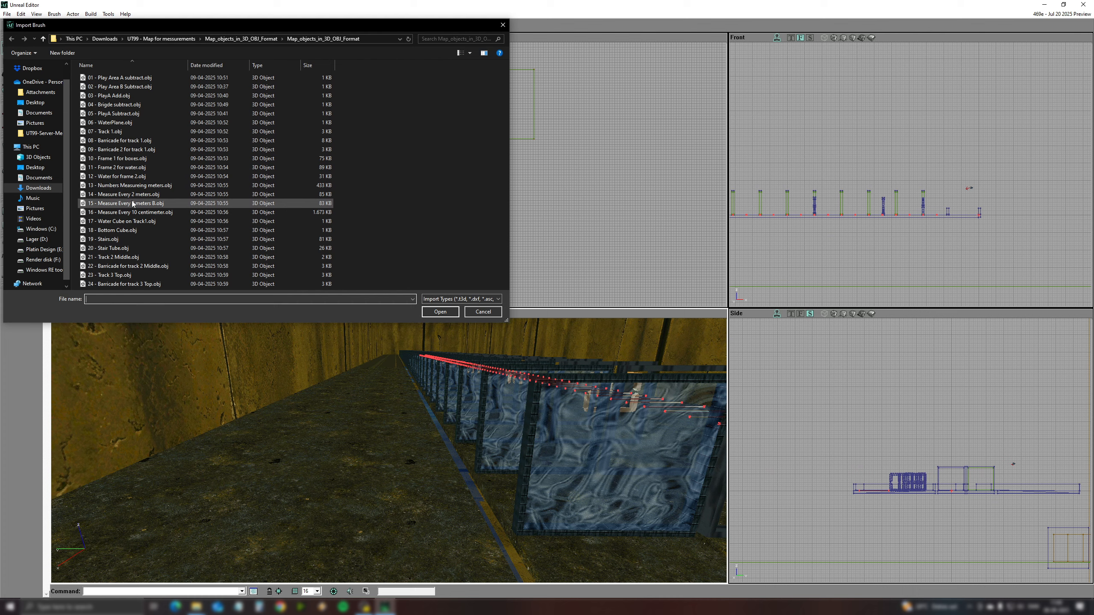
{"action": "left_click", "coordinate": [440, 311]}
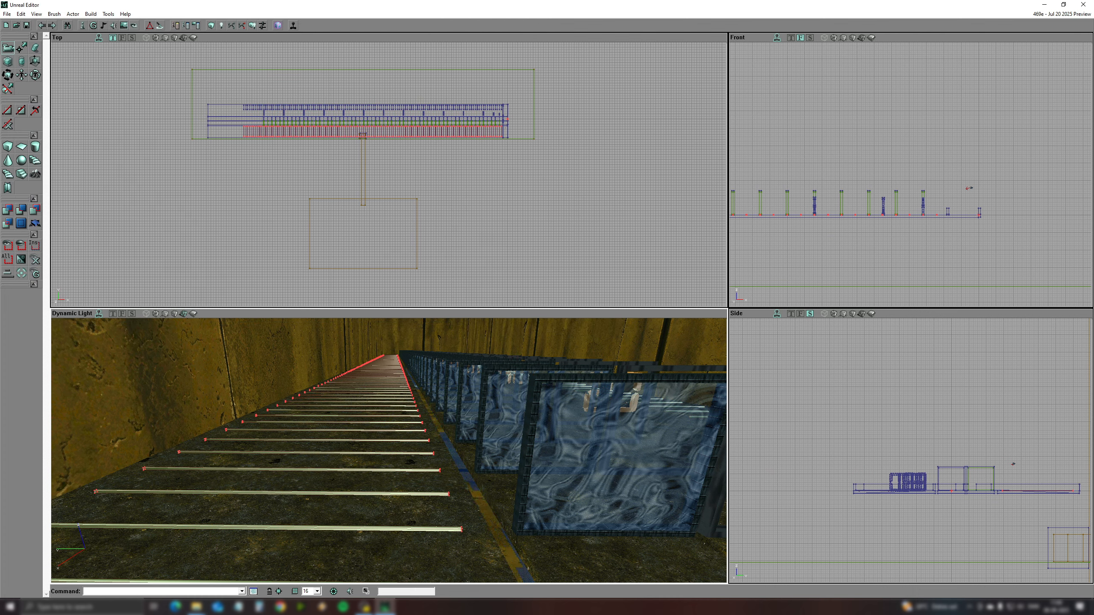
Step: Make MenuLine the current texture and add the imported brush 16 - Measure Every 10 centimerter.obj to the level
{"action": "right_click_drag", "start_coordinate": [188, 388], "coordinate": [276, 388]}
{"action": "left_click", "coordinate": [123, 25]}
{"action": "scroll", "coordinate": [332, 254], "scroll_direction": "up", "scroll_amount": 4}
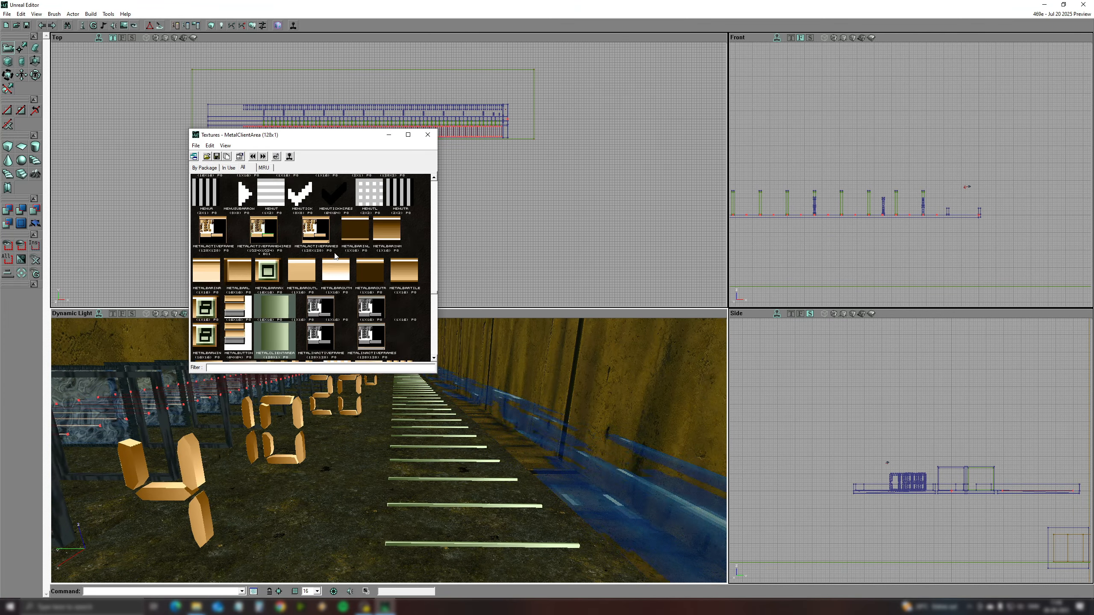
{"action": "left_click", "coordinate": [427, 134]}
{"action": "left_click", "coordinate": [54, 14]}
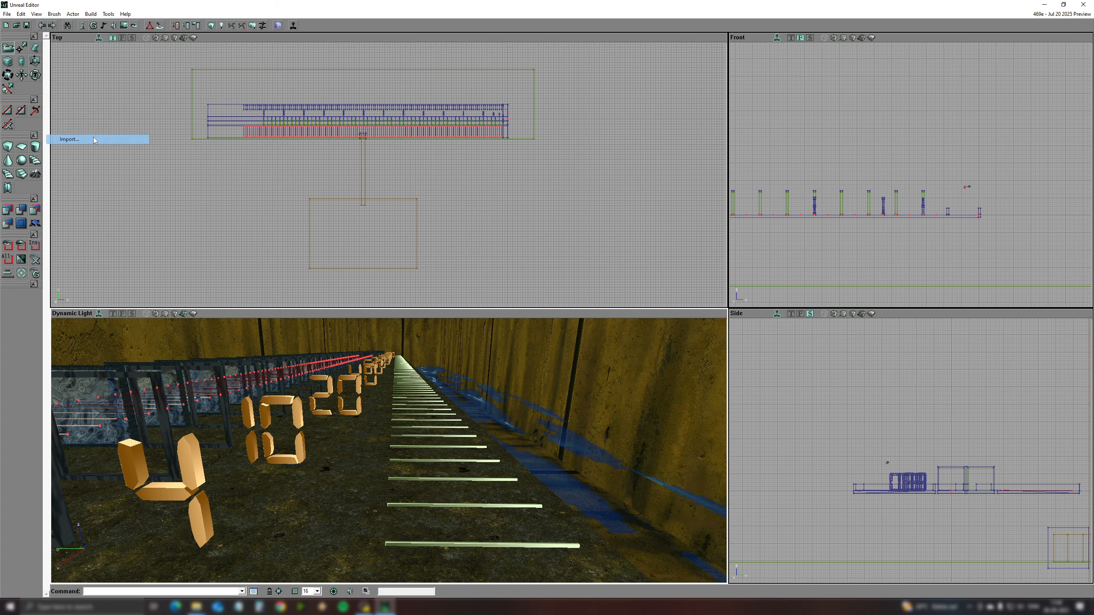
{"action": "left_click", "coordinate": [93, 138]}
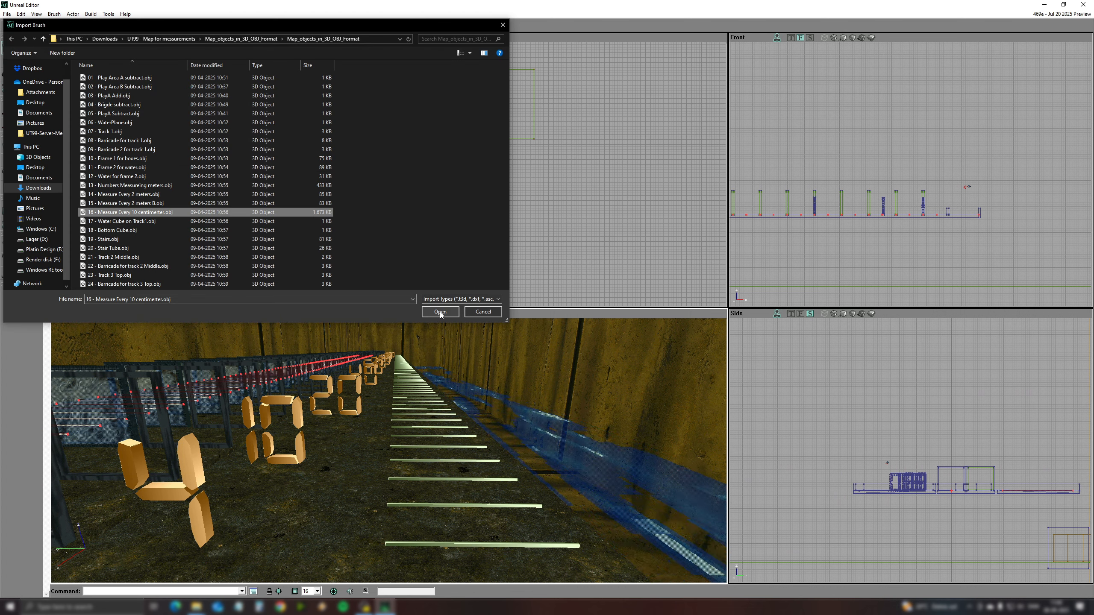
{"action": "left_click", "coordinate": [440, 312]}
{"action": "left_click", "coordinate": [604, 287]}
{"action": "left_click", "coordinate": [9, 210]}
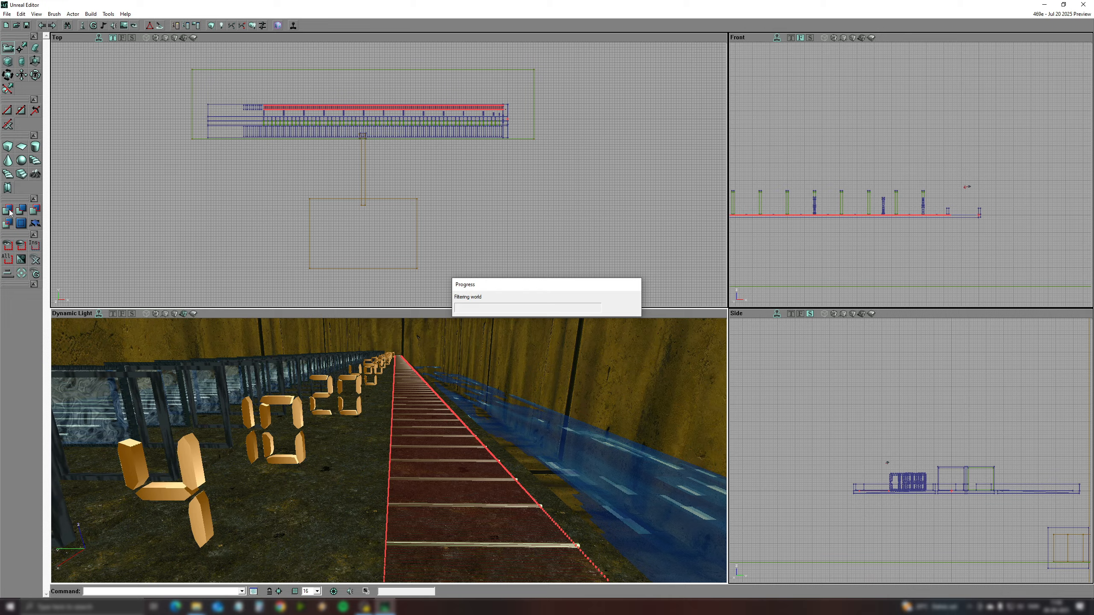
Step: Select all surfaces of the 10-centimetre marks on the track and align their texture as Auto
{"action": "left_click_drag", "start_coordinate": [317, 472], "coordinate": [318, 472]}
{"action": "right_click", "coordinate": [325, 549]}
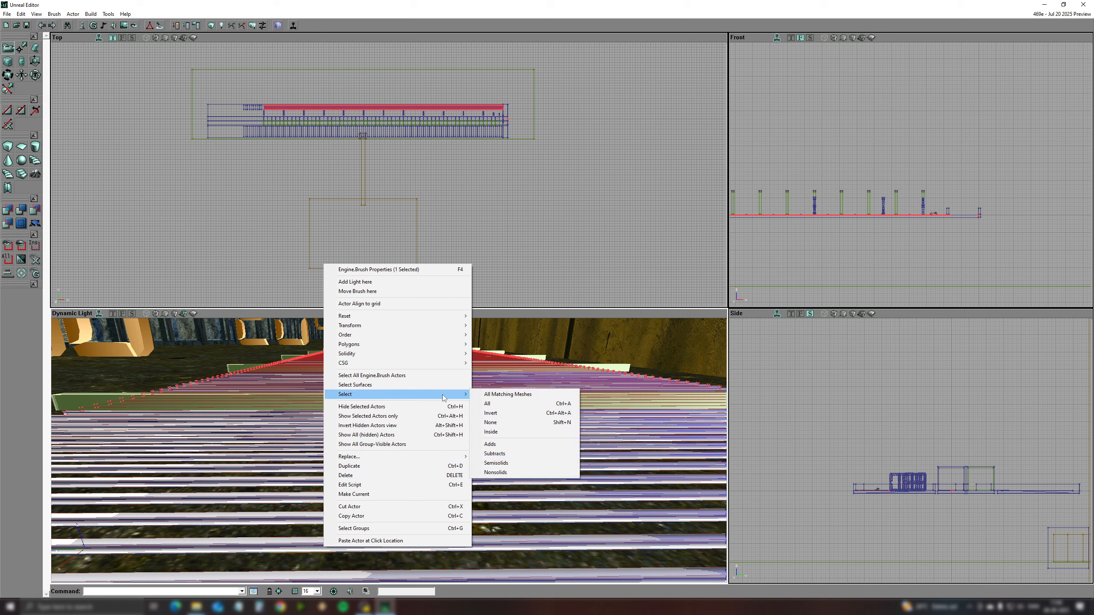
{"action": "left_click", "coordinate": [284, 537]}
{"action": "right_click", "coordinate": [295, 541]}
{"action": "mouse_move", "coordinate": [383, 452]}
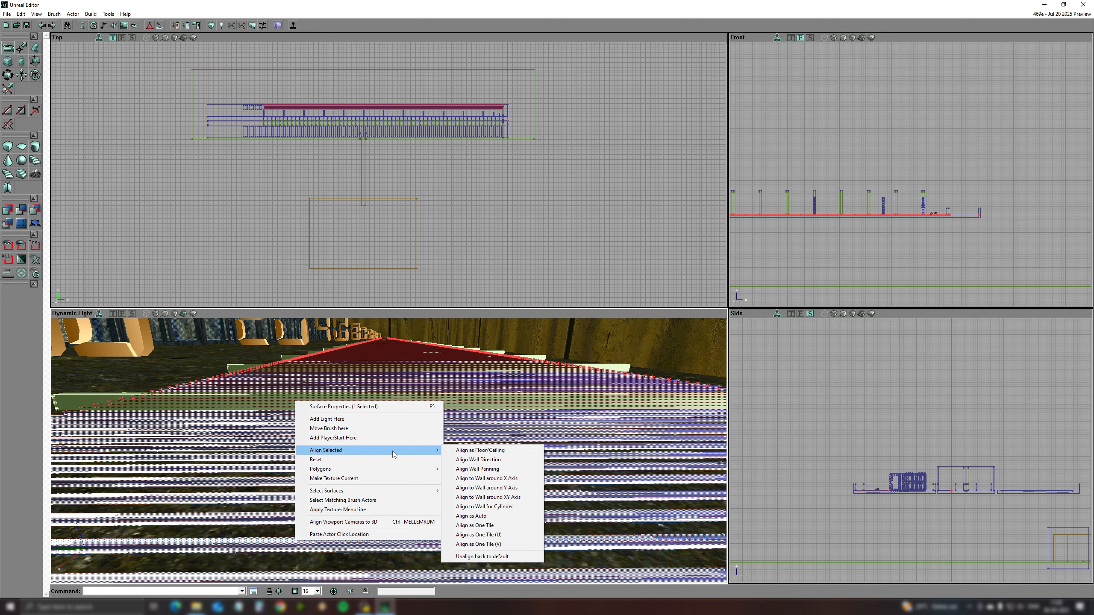
{"action": "mouse_move", "coordinate": [407, 492]}
{"action": "left_click", "coordinate": [485, 330]}
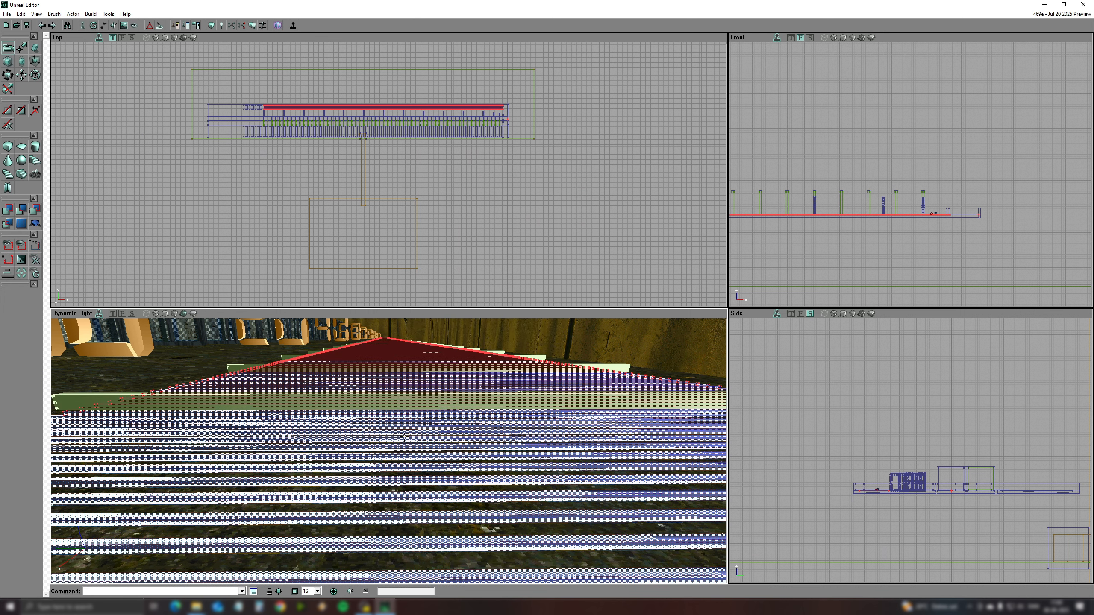
{"action": "right_click", "coordinate": [350, 545]}
{"action": "right_click", "coordinate": [327, 547]}
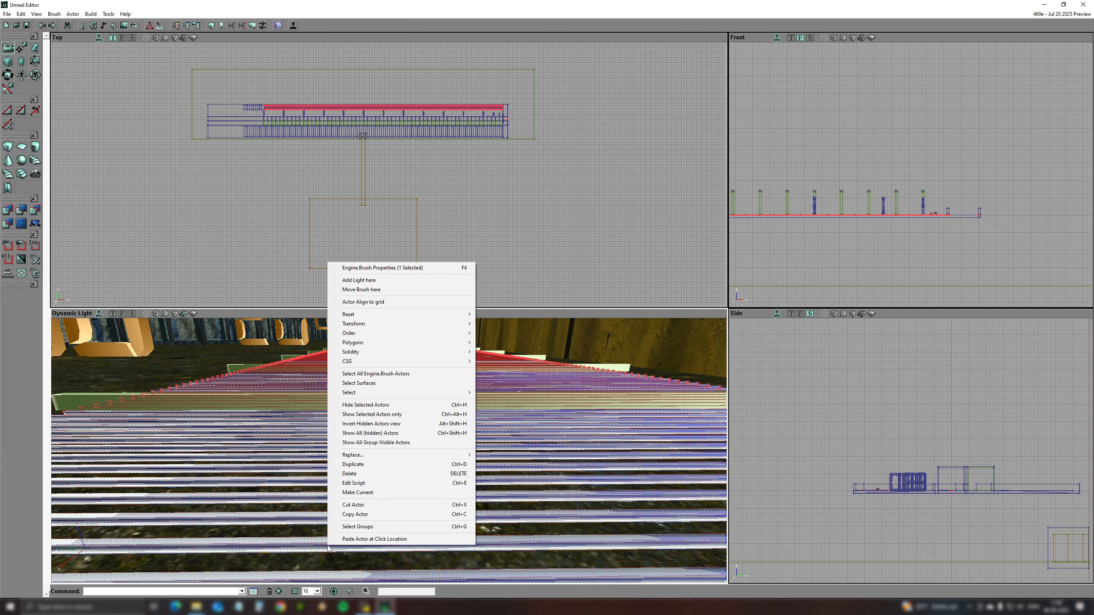
{"action": "right_click", "coordinate": [320, 548]}
{"action": "mouse_move", "coordinate": [430, 459]}
{"action": "left_click", "coordinate": [507, 522]}
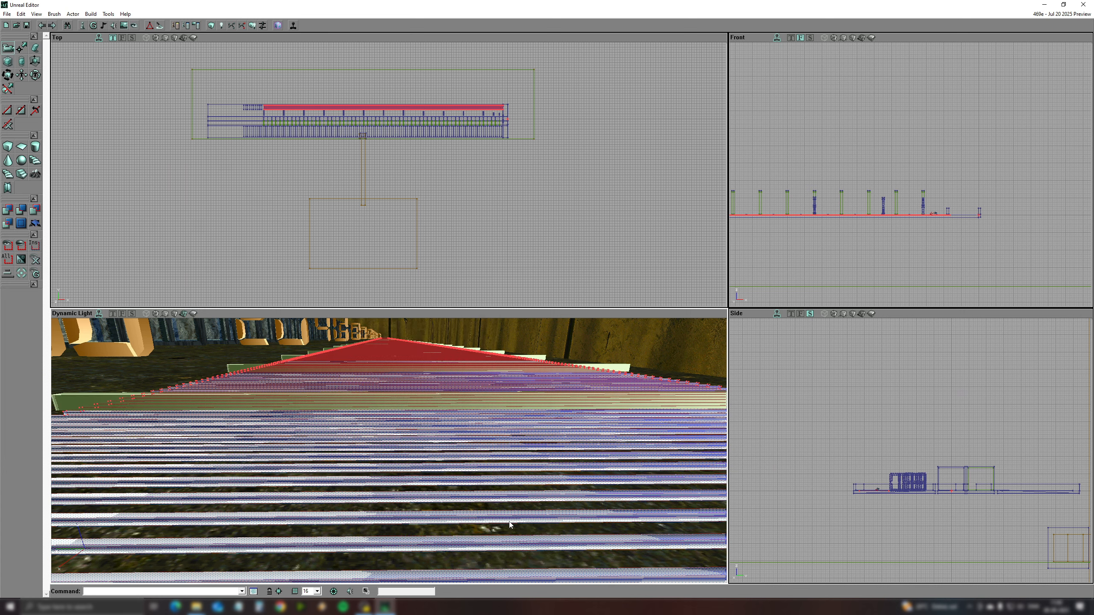
Step: Make fireeffect3a the current texture from all loaded textures
{"action": "right_click_drag", "start_coordinate": [488, 527], "coordinate": [488, 540]}
{"action": "left_click_drag", "start_coordinate": [489, 540], "coordinate": [483, 513]}
{"action": "left_click_drag", "start_coordinate": [452, 439], "coordinate": [450, 456]}
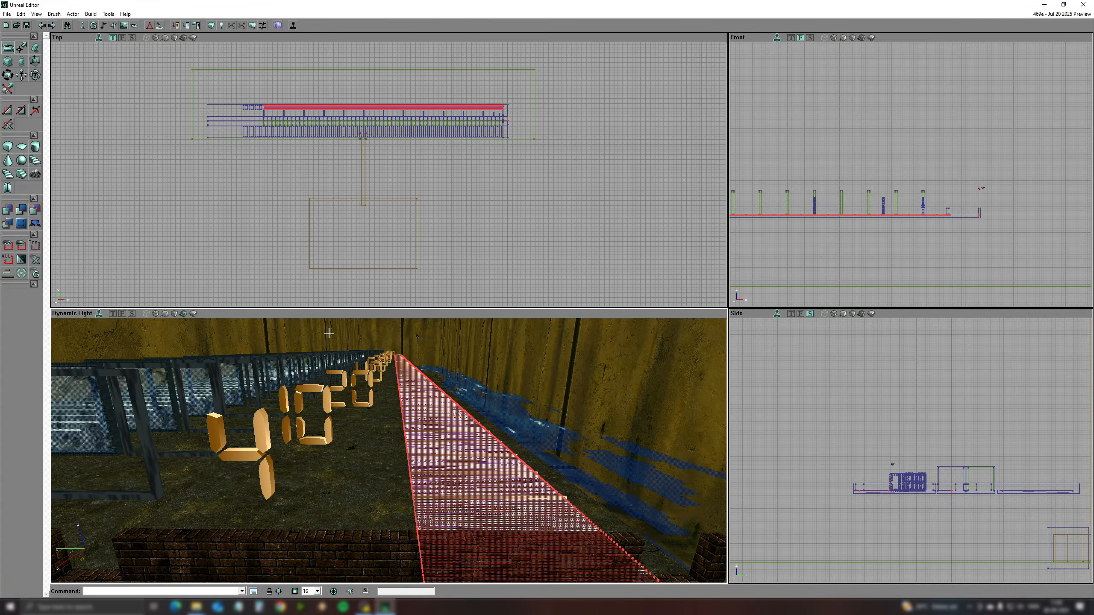
{"action": "left_click", "coordinate": [124, 25]}
{"action": "scroll", "coordinate": [363, 288], "scroll_direction": "down", "scroll_amount": 10}
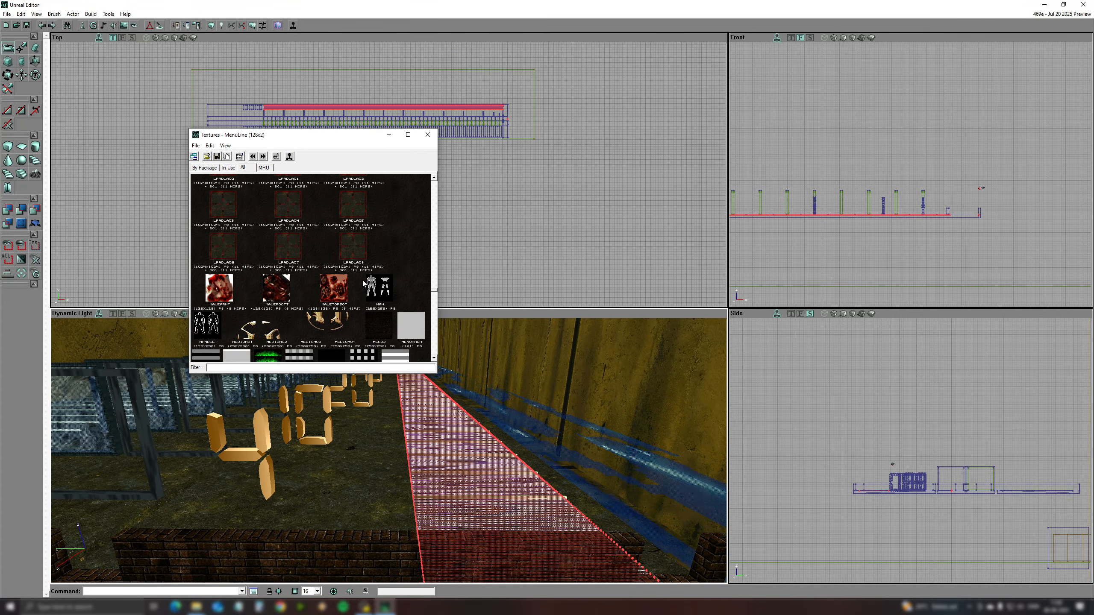
{"action": "scroll", "coordinate": [362, 301], "scroll_direction": "down", "scroll_amount": 5}
{"action": "left_click", "coordinate": [376, 262]}
{"action": "left_click", "coordinate": [427, 134]}
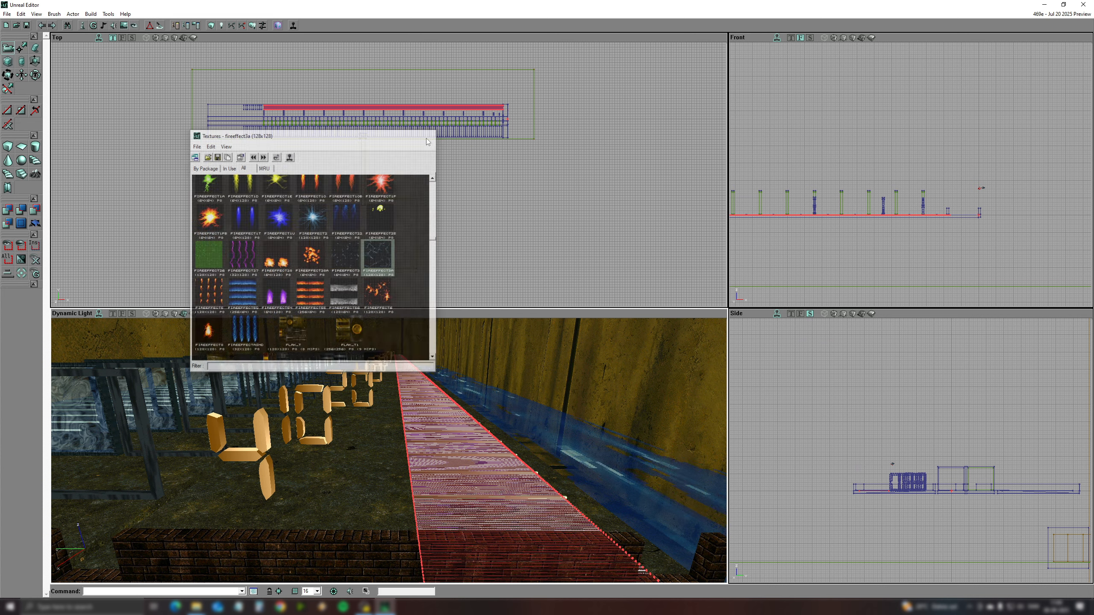
Step: Import 17 - Water Cube on Track1.obj as a brush and add it to the level
{"action": "left_click", "coordinate": [54, 13]}
{"action": "left_click", "coordinate": [64, 140]}
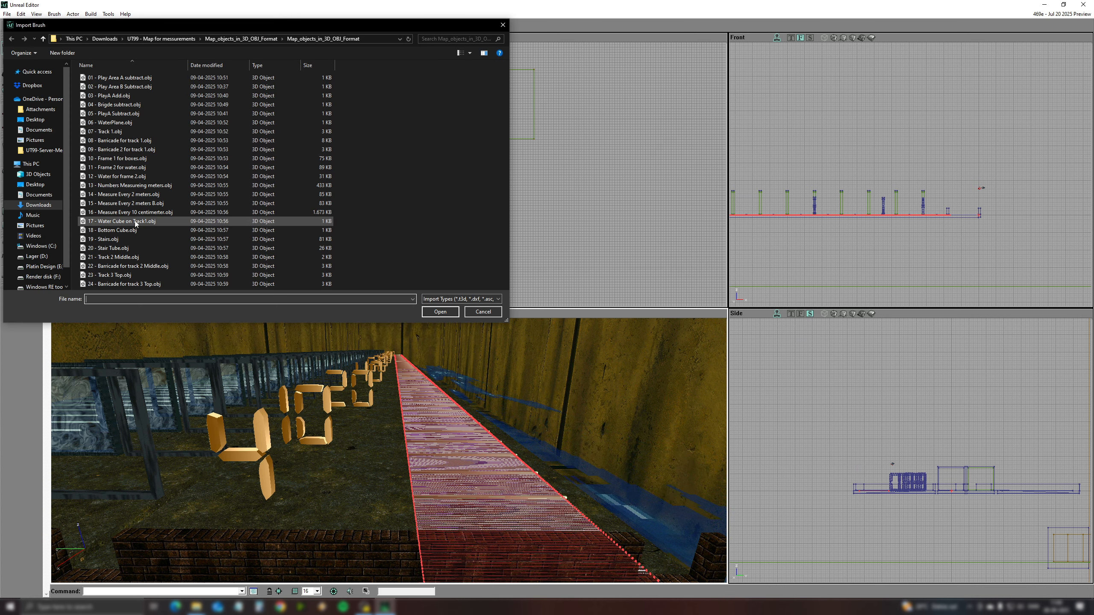
{"action": "left_click", "coordinate": [125, 221]}
{"action": "left_click", "coordinate": [432, 315]}
{"action": "left_click", "coordinate": [606, 286]}
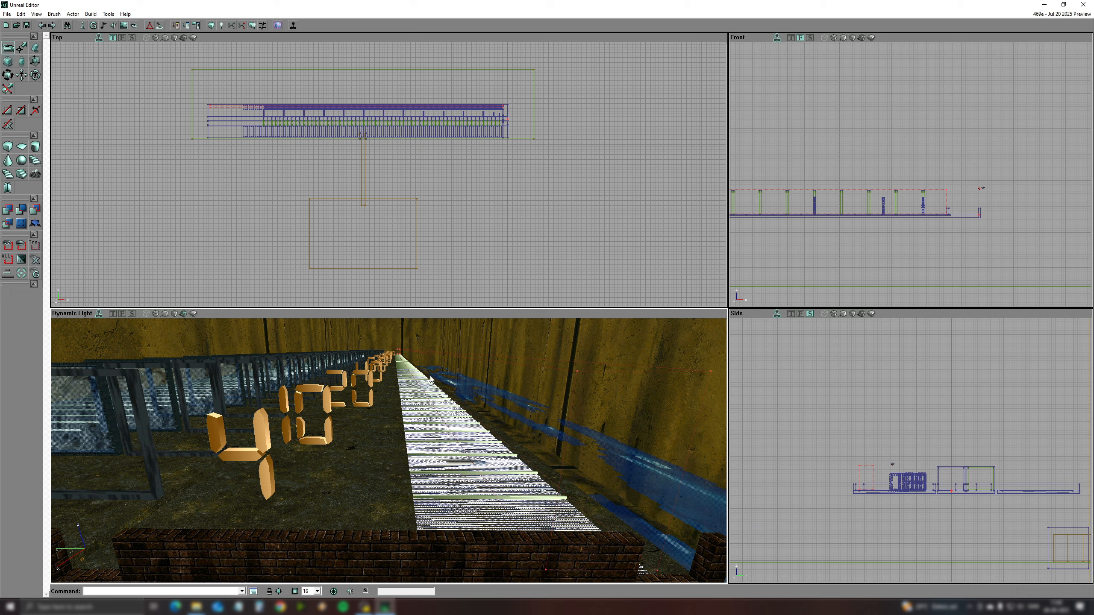
Step: Select all surfaces of the water cube beside the measuring marks and align their texture as Auto
{"action": "mouse_move", "coordinate": [630, 436]}
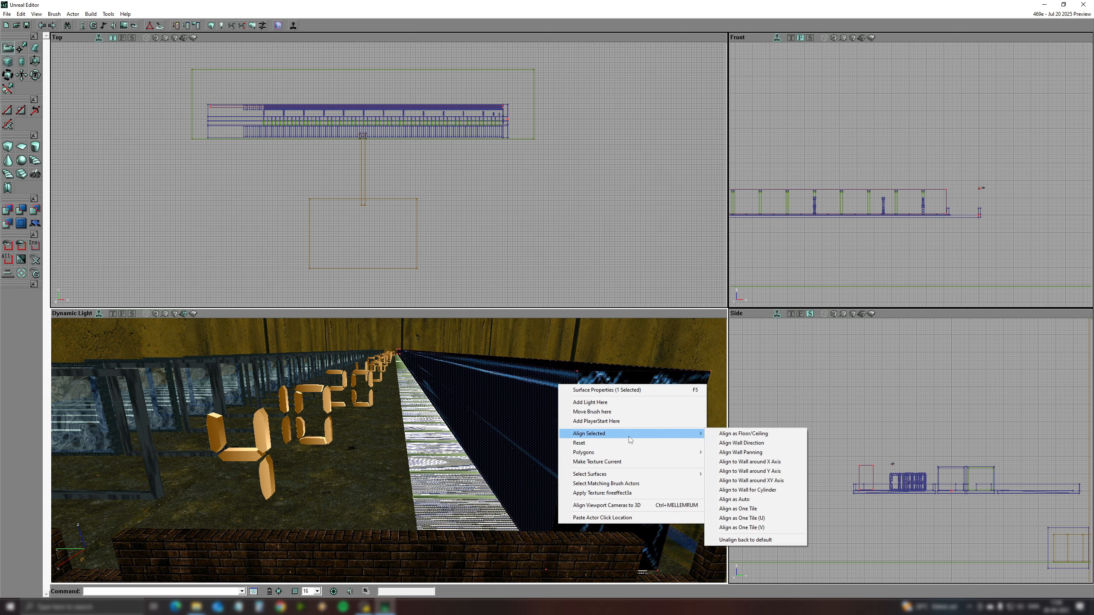
{"action": "mouse_move", "coordinate": [663, 474]}
{"action": "left_click", "coordinate": [728, 312]}
{"action": "right_click", "coordinate": [605, 396]}
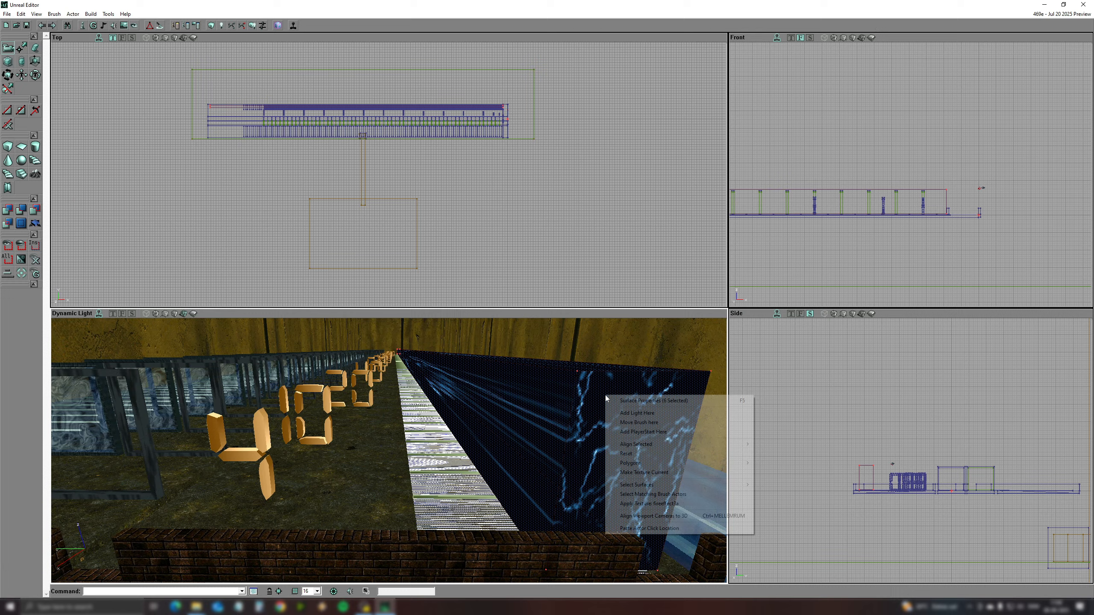
{"action": "mouse_move", "coordinate": [706, 444]}
{"action": "left_click", "coordinate": [780, 510]}
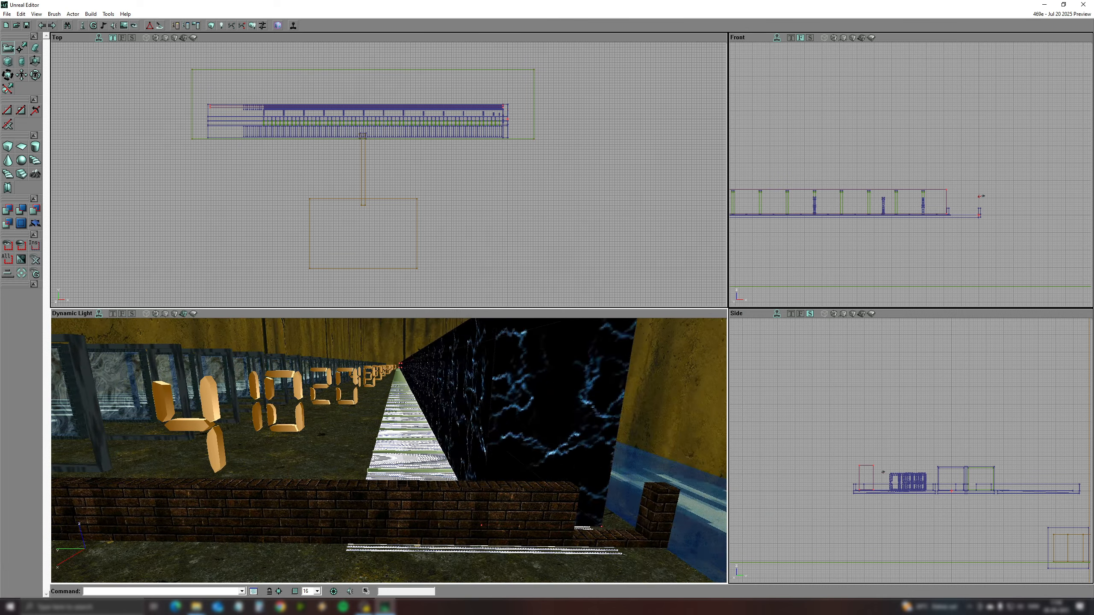
{"action": "left_click_drag", "start_coordinate": [650, 392], "coordinate": [477, 393]}
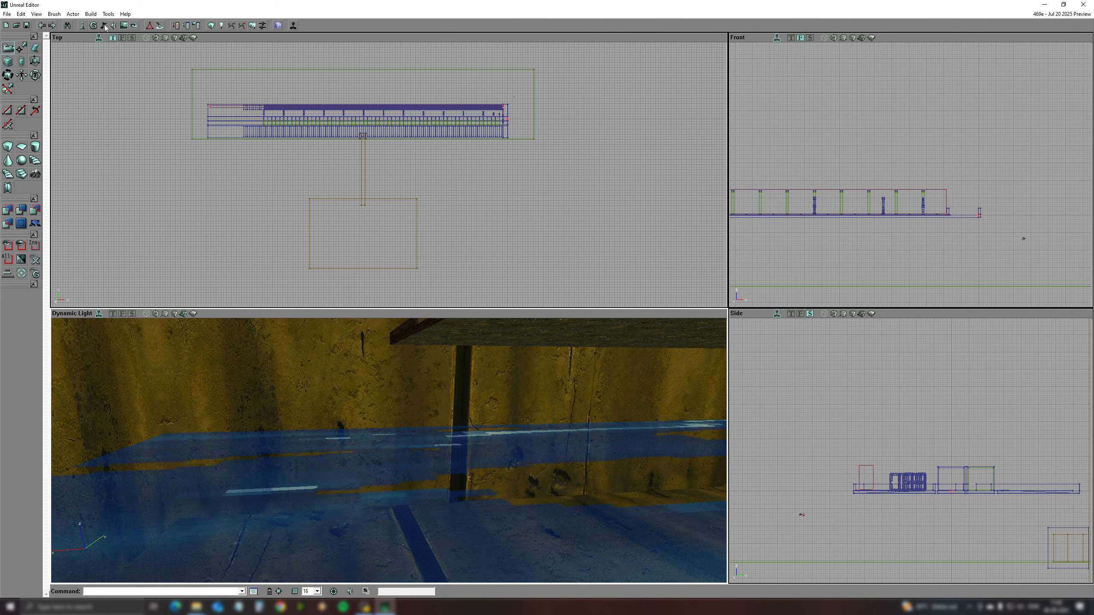
Step: Make the Rubble texture from the city package the current texture
{"action": "left_click", "coordinate": [123, 25]}
{"action": "left_click", "coordinate": [204, 167]}
{"action": "scroll", "coordinate": [281, 214], "scroll_direction": "down", "scroll_amount": 3}
{"action": "scroll", "coordinate": [297, 228], "scroll_direction": "up", "scroll_amount": 3}
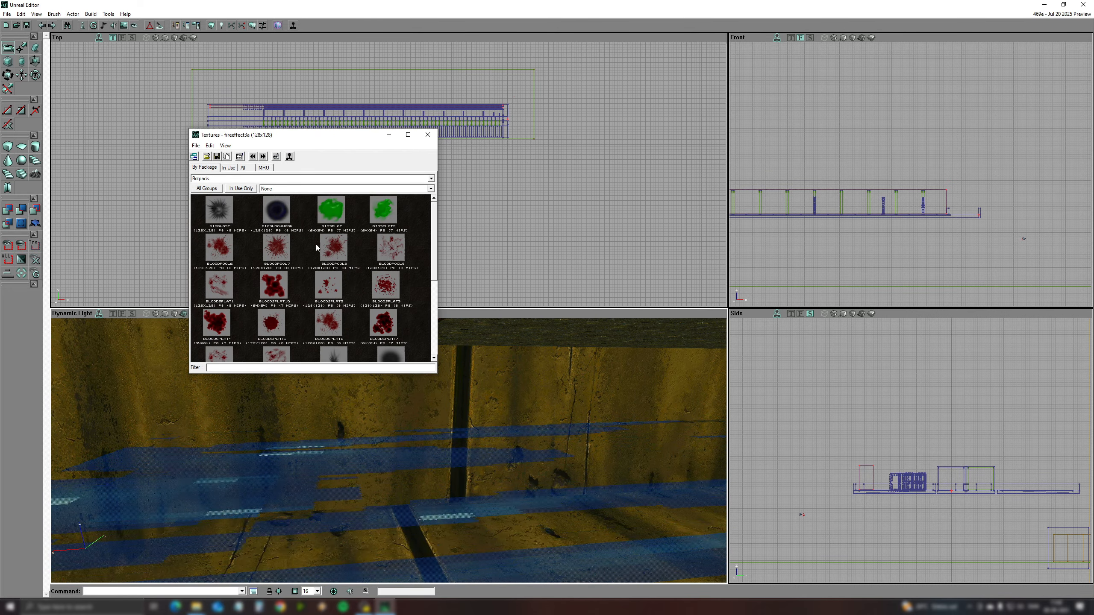
{"action": "left_click", "coordinate": [259, 178]}
{"action": "left_click", "coordinate": [258, 192]}
{"action": "scroll", "coordinate": [314, 263], "scroll_direction": "down", "scroll_amount": 8}
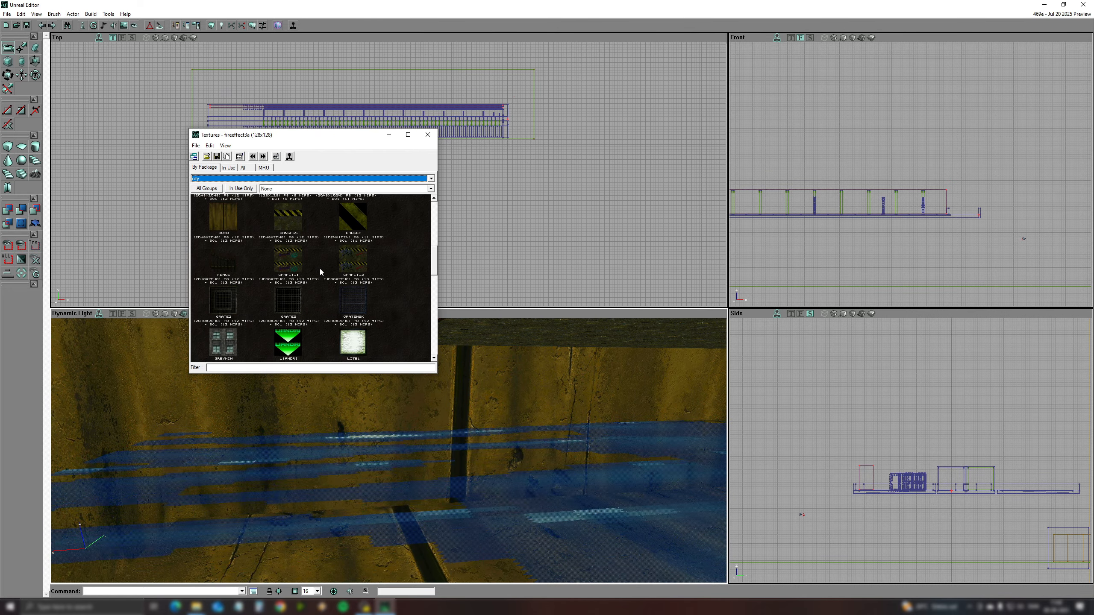
{"action": "scroll", "coordinate": [320, 269], "scroll_direction": "down", "scroll_amount": 2}
{"action": "left_click", "coordinate": [356, 269]}
{"action": "scroll", "coordinate": [356, 269], "scroll_direction": "down", "scroll_amount": 5}
{"action": "left_click", "coordinate": [357, 263]}
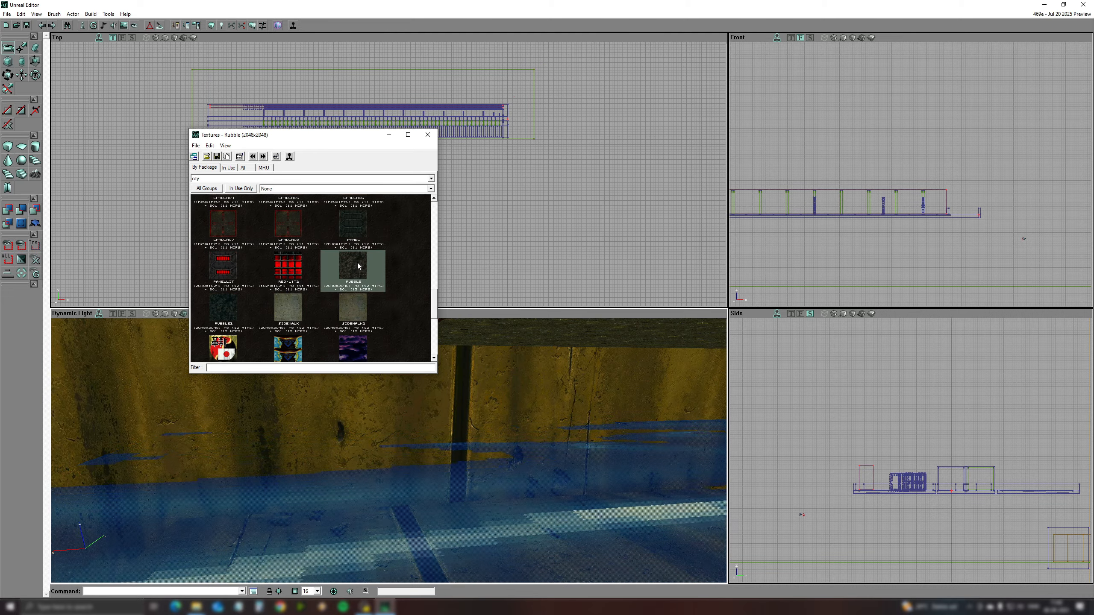
{"action": "left_click", "coordinate": [427, 135]}
Step: Import 18 - Bottom Cube.obj as a solid-mesh brush and add it to the level
{"action": "left_click", "coordinate": [53, 14]}
{"action": "left_click", "coordinate": [68, 138]}
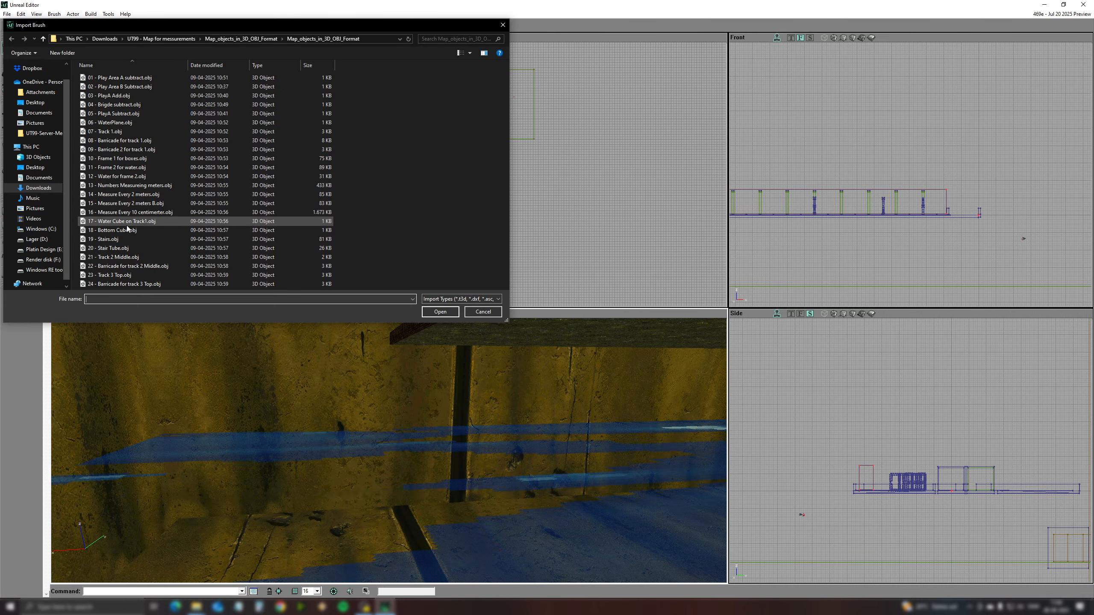
{"action": "left_click", "coordinate": [113, 230]}
{"action": "left_click", "coordinate": [440, 312]}
{"action": "left_click", "coordinate": [603, 286]}
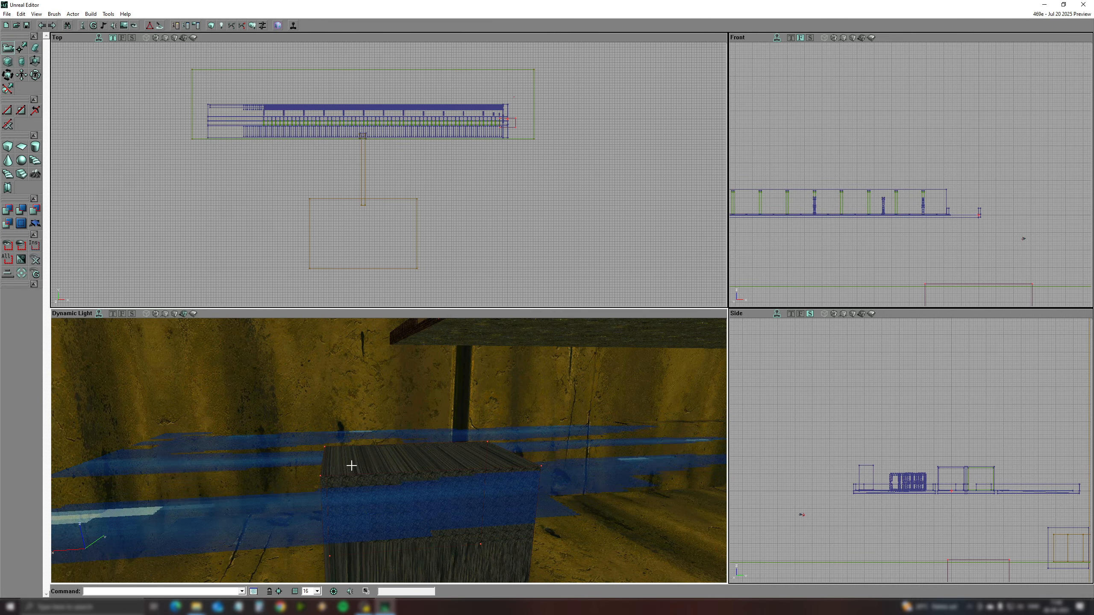
Step: Select all surfaces of the bottom cube and align their texture as Auto
{"action": "right_click", "coordinate": [352, 466]}
{"action": "mouse_move", "coordinate": [474, 416]}
{"action": "left_click", "coordinate": [548, 257]}
{"action": "right_click", "coordinate": [370, 460]}
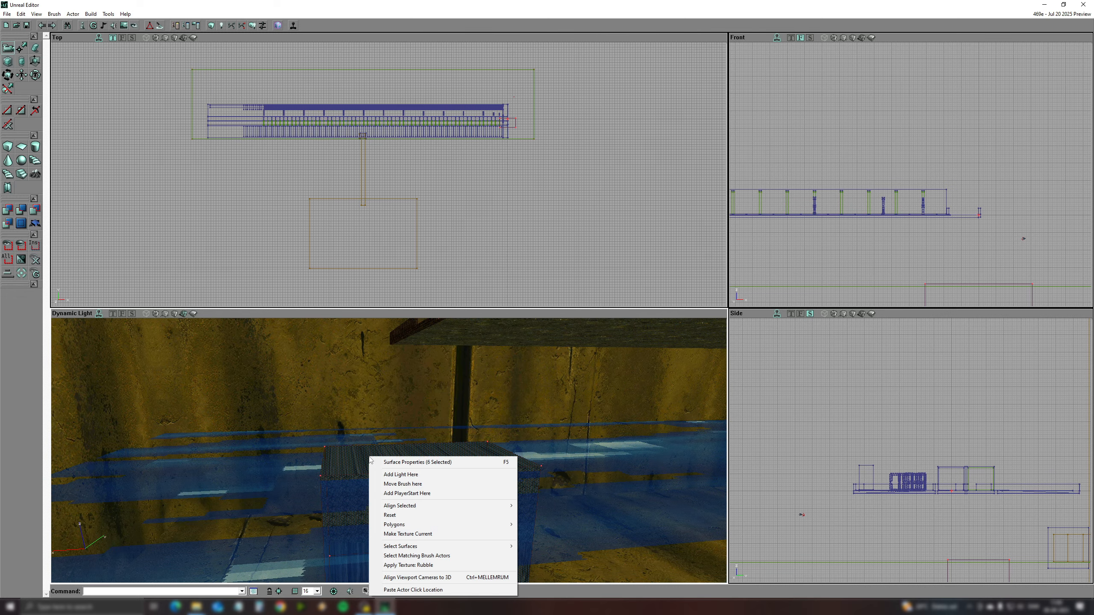
{"action": "right_click_drag", "start_coordinate": [398, 472], "coordinate": [408, 470]}
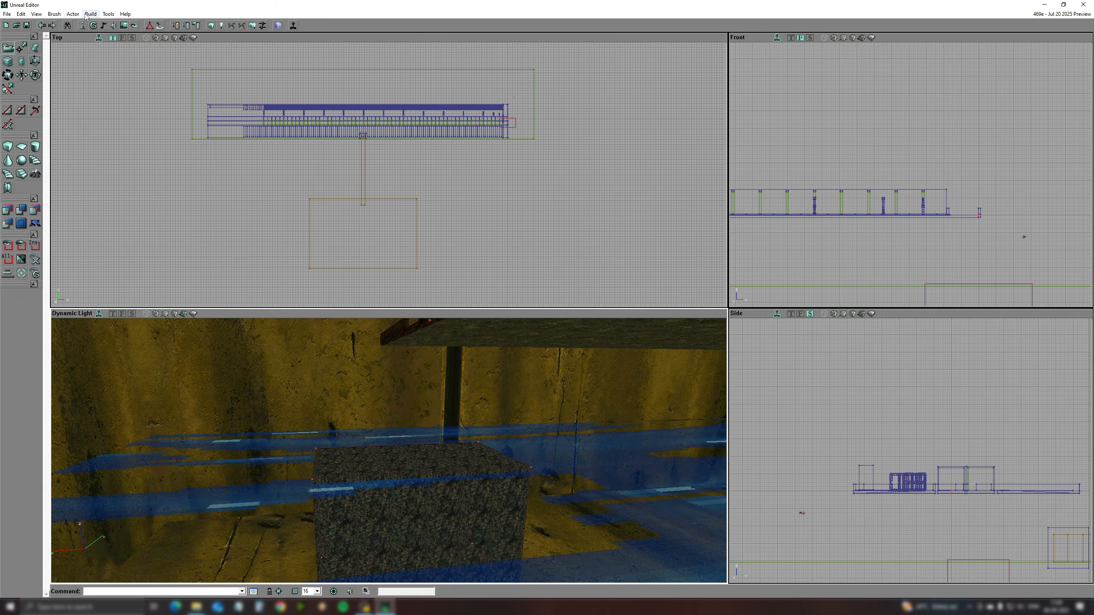
Step: Make the Sidewalk texture from the city package the current texture
{"action": "left_click", "coordinate": [54, 14]}
{"action": "left_click", "coordinate": [69, 140]}
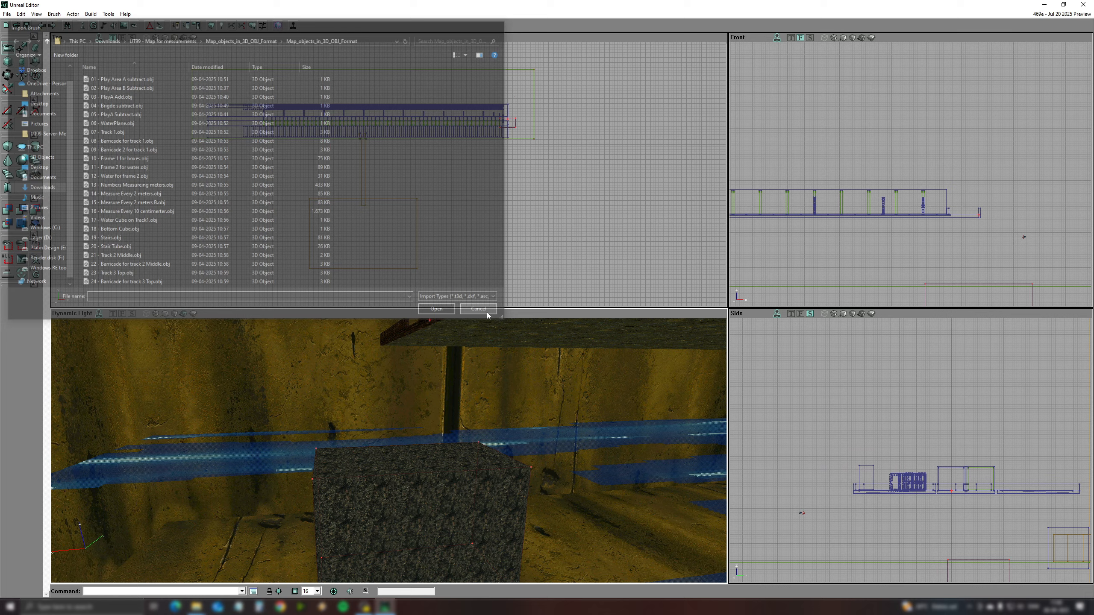
{"action": "left_click", "coordinate": [123, 25]}
{"action": "scroll", "coordinate": [319, 289], "scroll_direction": "down", "scroll_amount": 1}
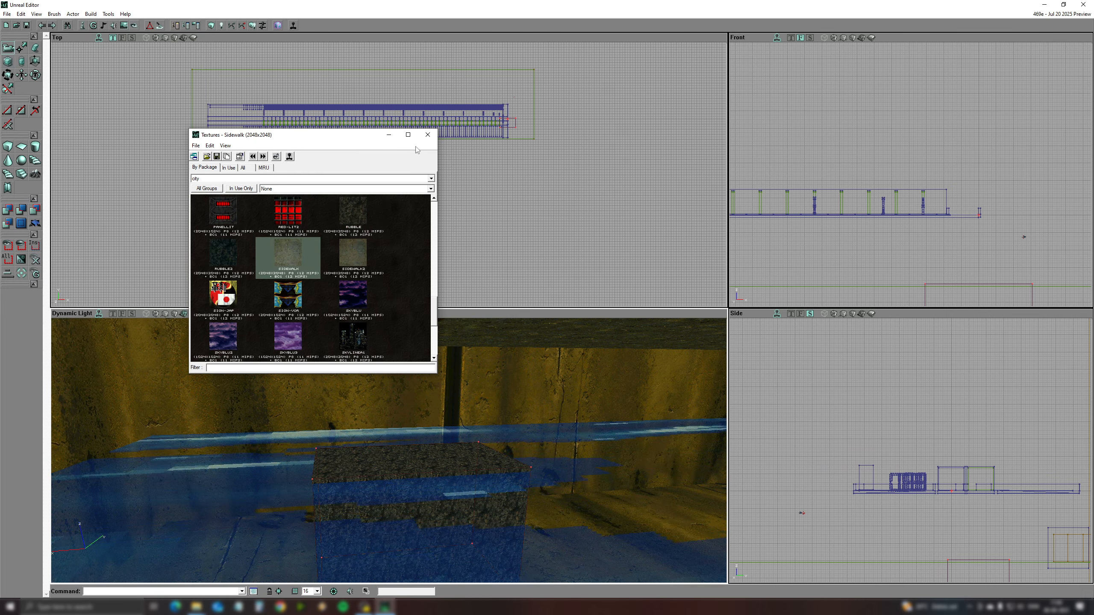
{"action": "left_click", "coordinate": [427, 134]}
Step: Import 19 - Stairs.obj as a solid-mesh brush and add it to the level
{"action": "left_click", "coordinate": [54, 14]}
{"action": "left_click", "coordinate": [69, 140]}
{"action": "left_click", "coordinate": [232, 244]}
{"action": "left_click", "coordinate": [434, 315]}
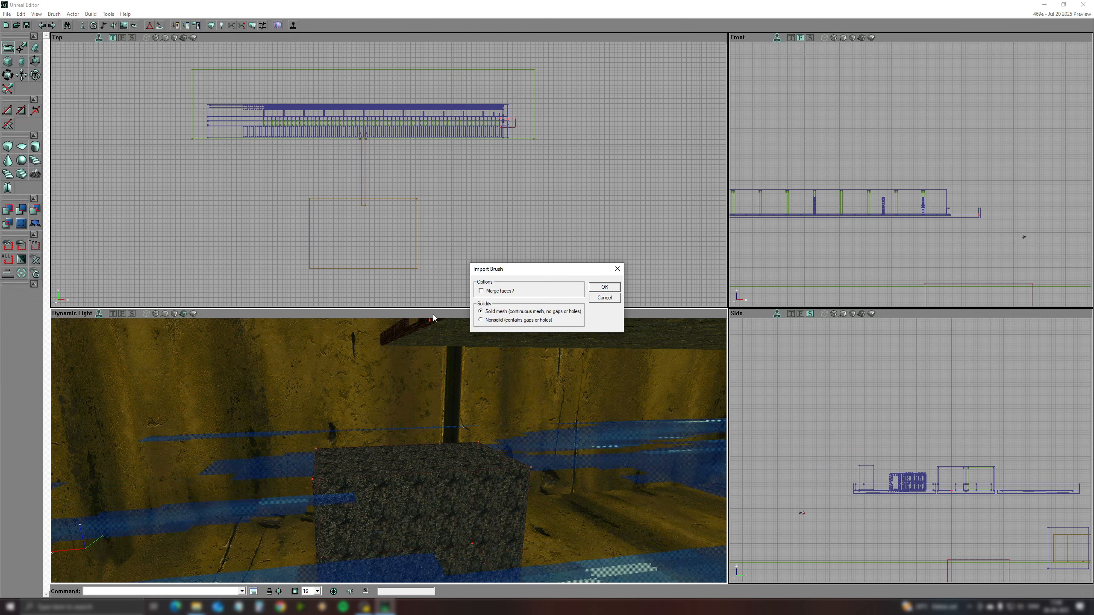
{"action": "key", "text": "Return"}
{"action": "left_click", "coordinate": [7, 211]}
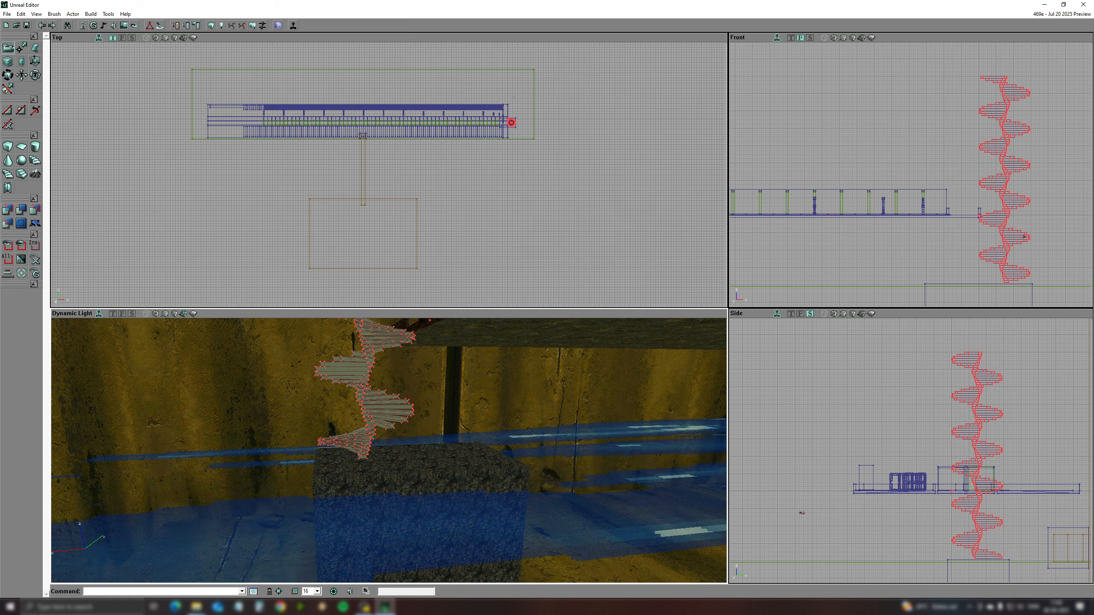
Step: Select all surfaces of the spiral stairs and align their texture as Auto
{"action": "left_click_drag", "start_coordinate": [288, 413], "coordinate": [297, 340]}
{"action": "right_click_drag", "start_coordinate": [427, 477], "coordinate": [428, 513]}
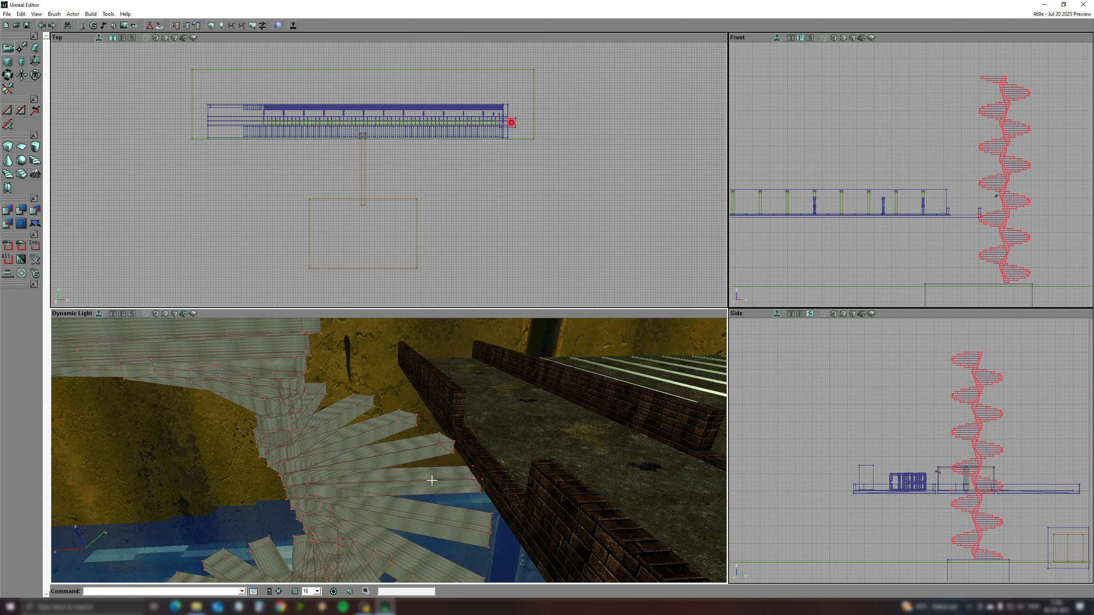
{"action": "right_click", "coordinate": [428, 477]}
{"action": "mouse_move", "coordinate": [516, 424]}
{"action": "left_click", "coordinate": [603, 274]}
{"action": "right_click", "coordinate": [419, 478]}
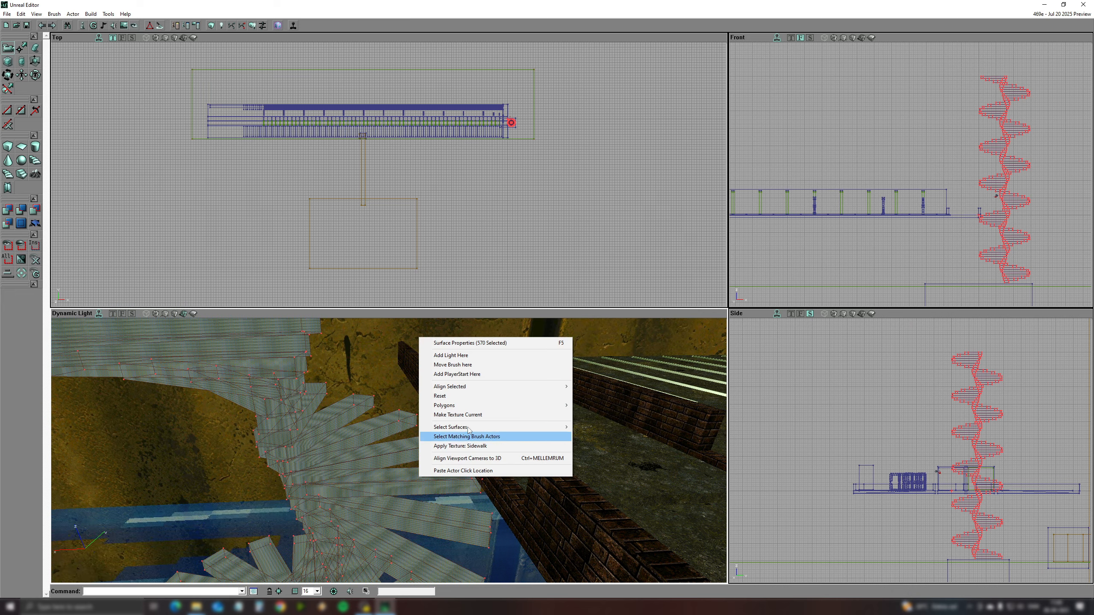
{"action": "mouse_move", "coordinate": [508, 386]}
{"action": "left_click", "coordinate": [611, 454]}
{"action": "right_click_drag", "start_coordinate": [414, 446], "coordinate": [412, 431]}
{"action": "mouse_move", "coordinate": [525, 436]}
{"action": "left_mouse_down"}
{"action": "mouse_move", "coordinate": [516, 426]}
{"action": "mouse_move", "coordinate": [555, 409]}
{"action": "mouse_move", "coordinate": [525, 437]}
{"action": "left_mouse_up"}
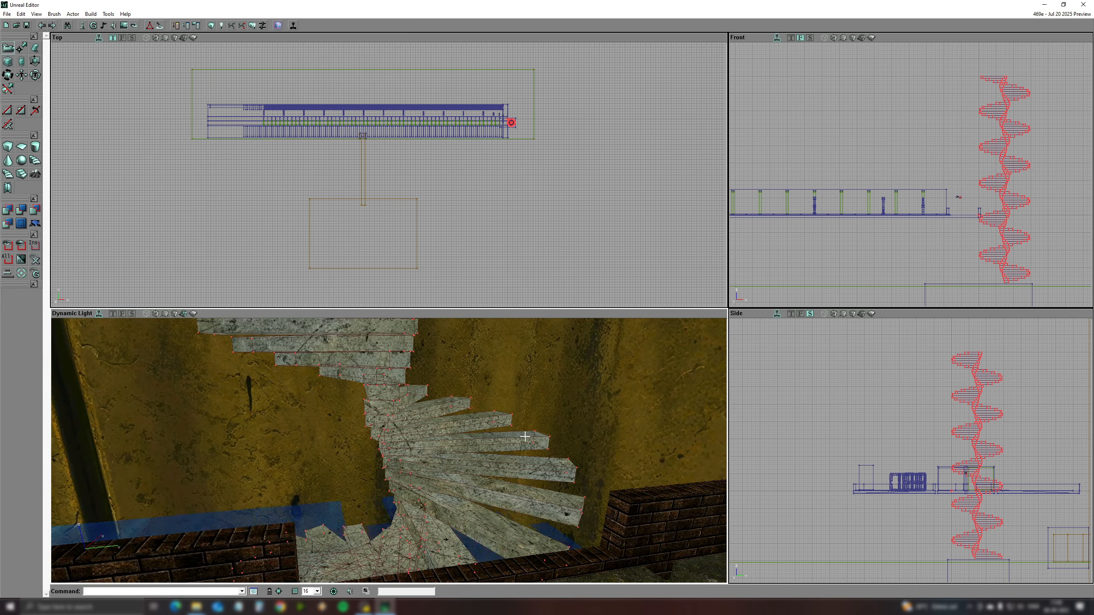
Step: Make the Stucco4 texture from the city package the current texture
{"action": "left_click", "coordinate": [124, 26]}
{"action": "scroll", "coordinate": [264, 260], "scroll_direction": "down", "scroll_amount": 5}
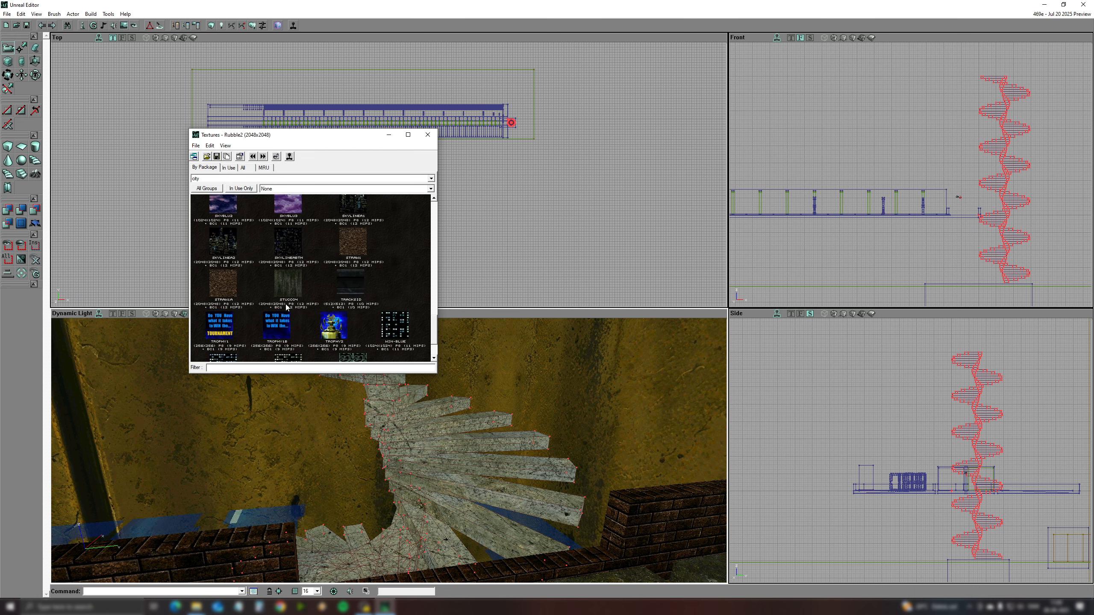
{"action": "left_click", "coordinate": [290, 289]}
{"action": "left_click", "coordinate": [428, 134]}
Step: Import 20 - Stair Tube.obj as a solid-mesh brush and add it to the level around the spiral stairs
{"action": "left_click", "coordinate": [54, 14]}
{"action": "left_click", "coordinate": [69, 139]}
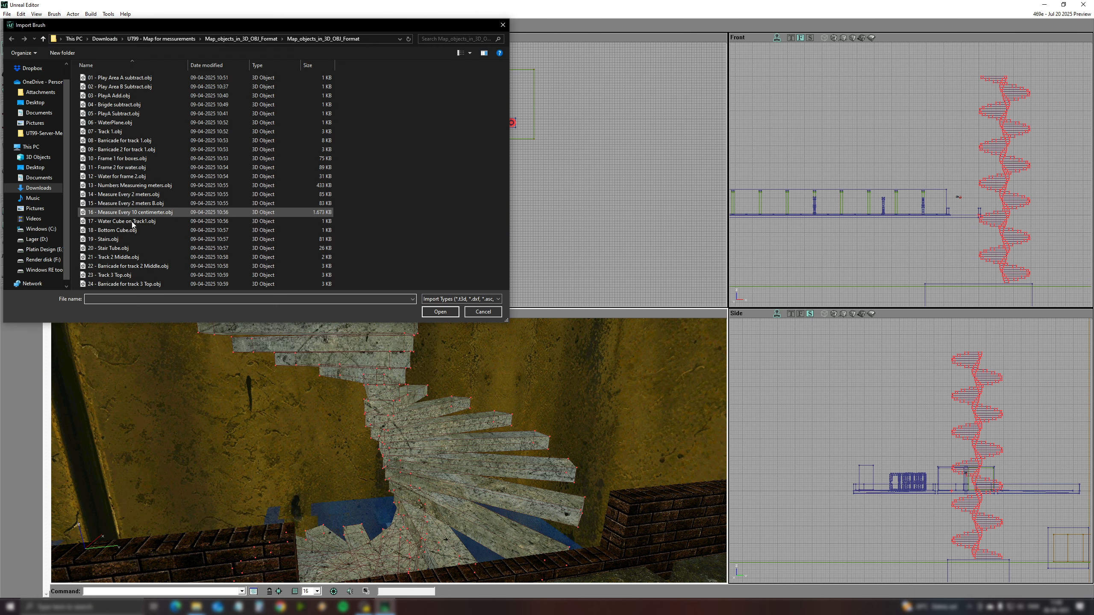
{"action": "left_click", "coordinate": [163, 248]}
{"action": "left_click", "coordinate": [439, 311]}
{"action": "key", "text": "Return"}
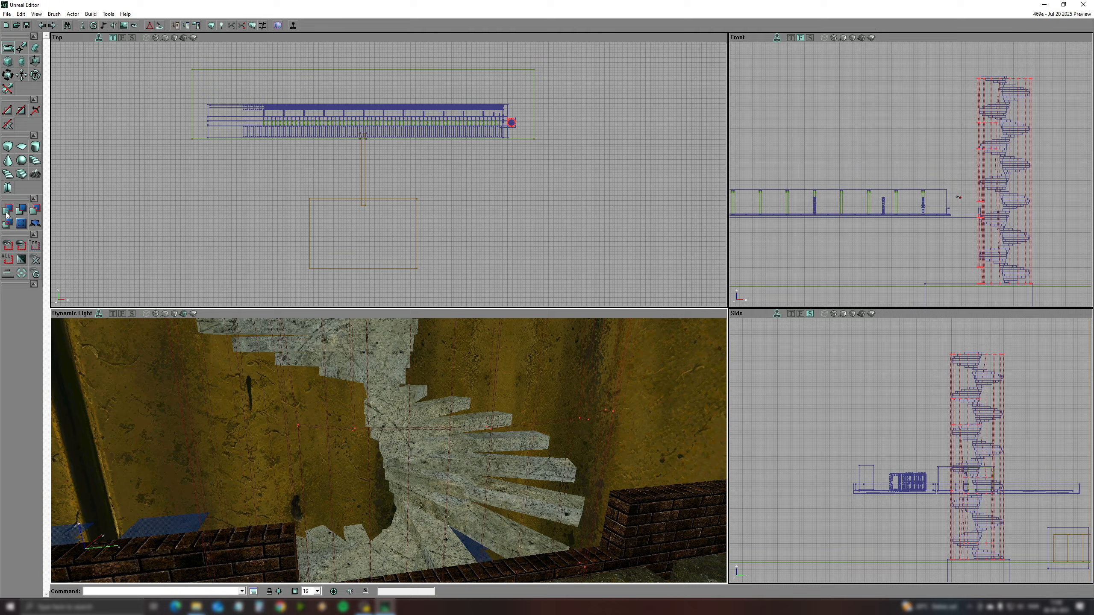
{"action": "left_click", "coordinate": [6, 210]}
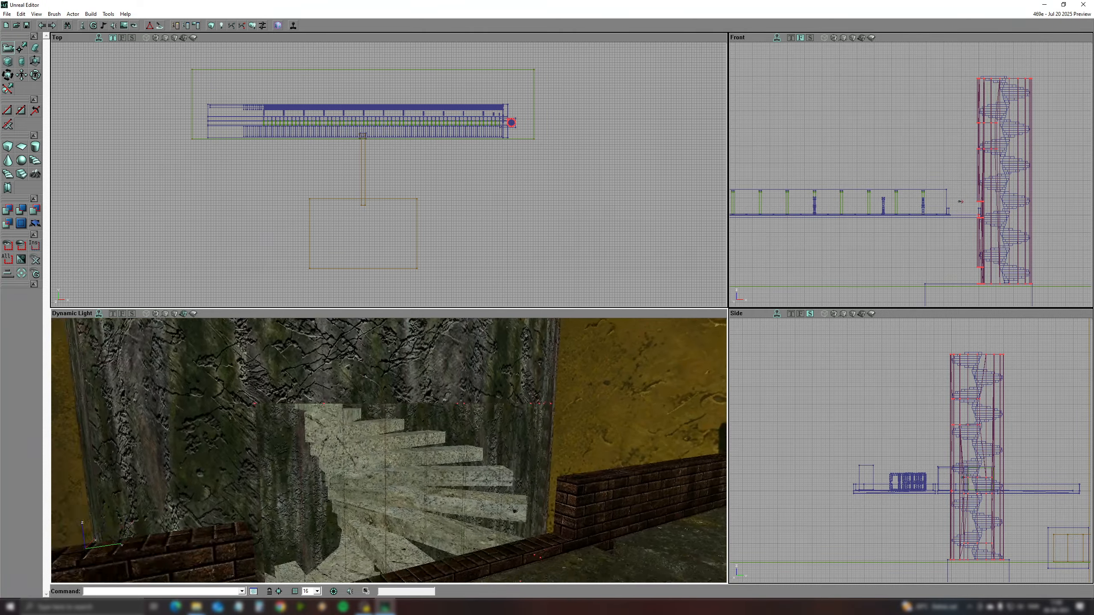
Step: Make the Alley2 texture from the city package the current texture
{"action": "right_click_drag", "start_coordinate": [388, 450], "coordinate": [426, 370]}
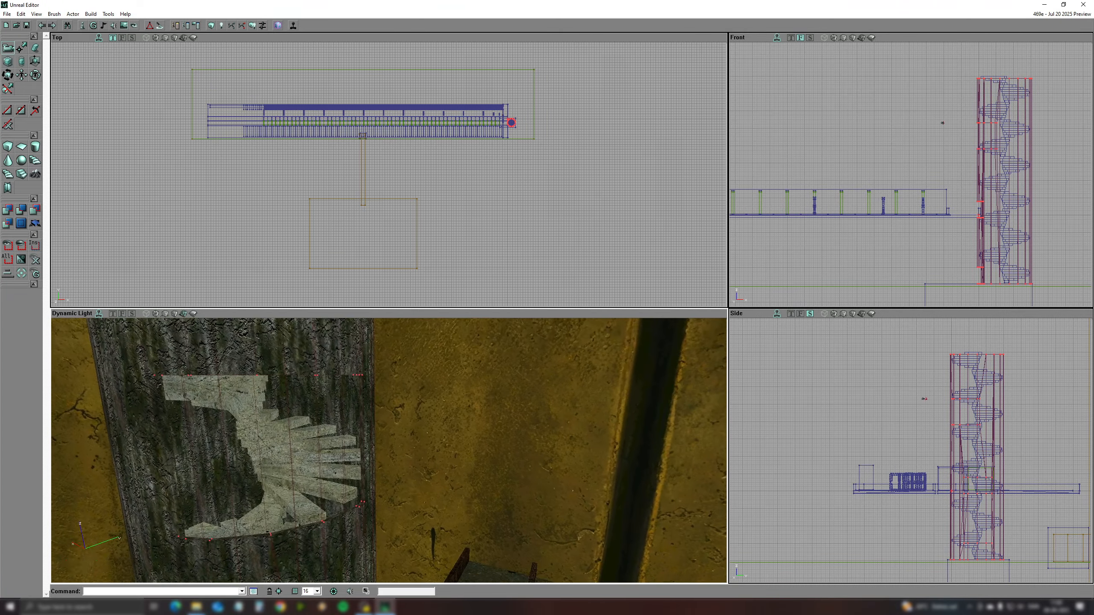
{"action": "right_click_drag", "start_coordinate": [345, 426], "coordinate": [360, 426]}
{"action": "left_click", "coordinate": [123, 25]}
{"action": "scroll", "coordinate": [384, 273], "scroll_direction": "down", "scroll_amount": 3}
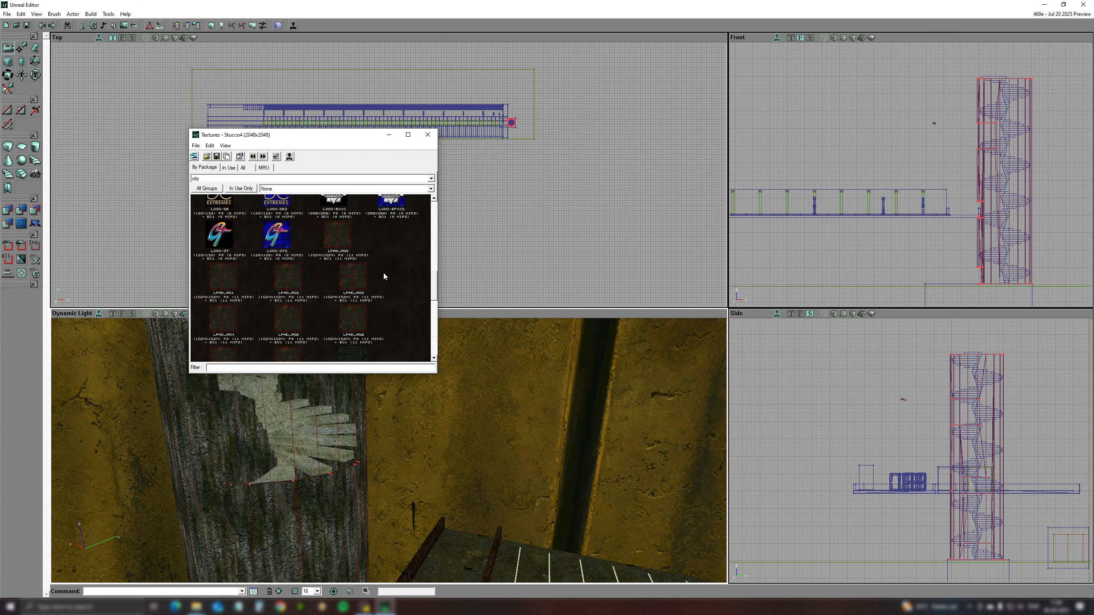
{"action": "scroll", "coordinate": [385, 272], "scroll_direction": "down", "scroll_amount": 3}
{"action": "left_click", "coordinate": [428, 134]}
Step: Import 21 - Track 2 Middle.obj as a solid-mesh brush and add it to the level
{"action": "left_click", "coordinate": [54, 13]}
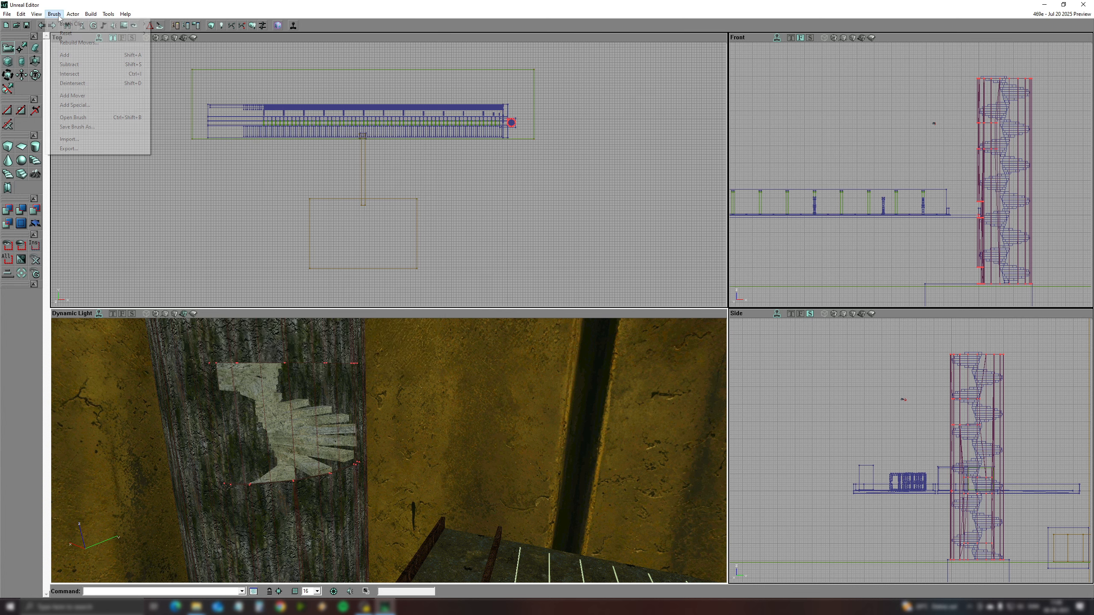
{"action": "left_click", "coordinate": [79, 139]}
{"action": "left_click", "coordinate": [131, 256]}
{"action": "left_click", "coordinate": [440, 311]}
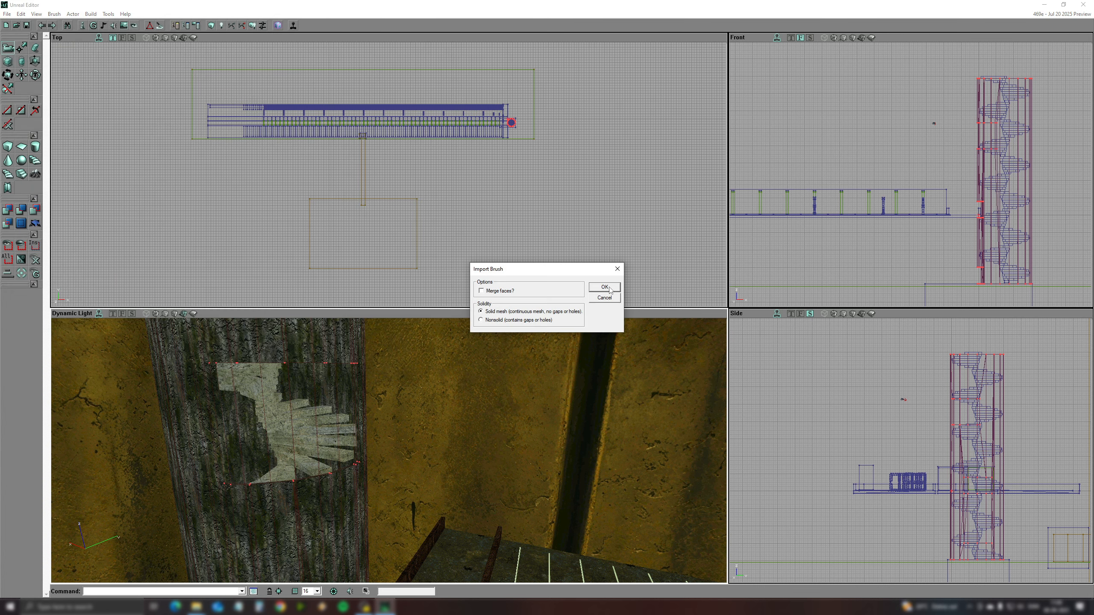
{"action": "left_click", "coordinate": [605, 287]}
{"action": "left_click", "coordinate": [6, 213]}
Step: Select all surfaces of the middle track and align their texture as Auto
{"action": "right_click", "coordinate": [372, 483]}
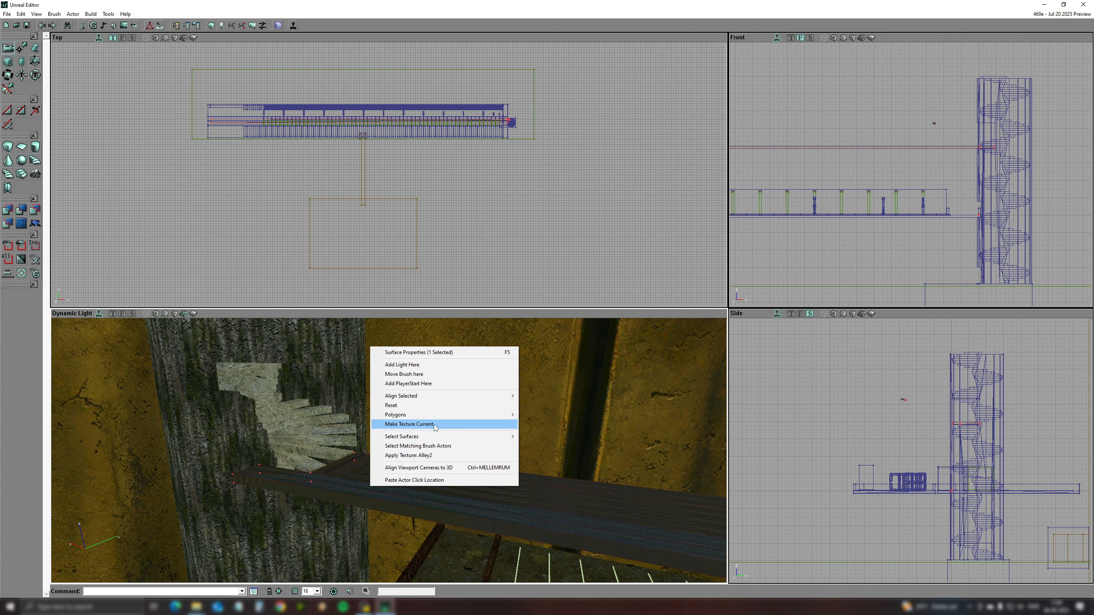
{"action": "mouse_move", "coordinate": [446, 440]}
{"action": "left_click", "coordinate": [568, 275]}
{"action": "right_click", "coordinate": [388, 478]}
{"action": "mouse_move", "coordinate": [524, 387]}
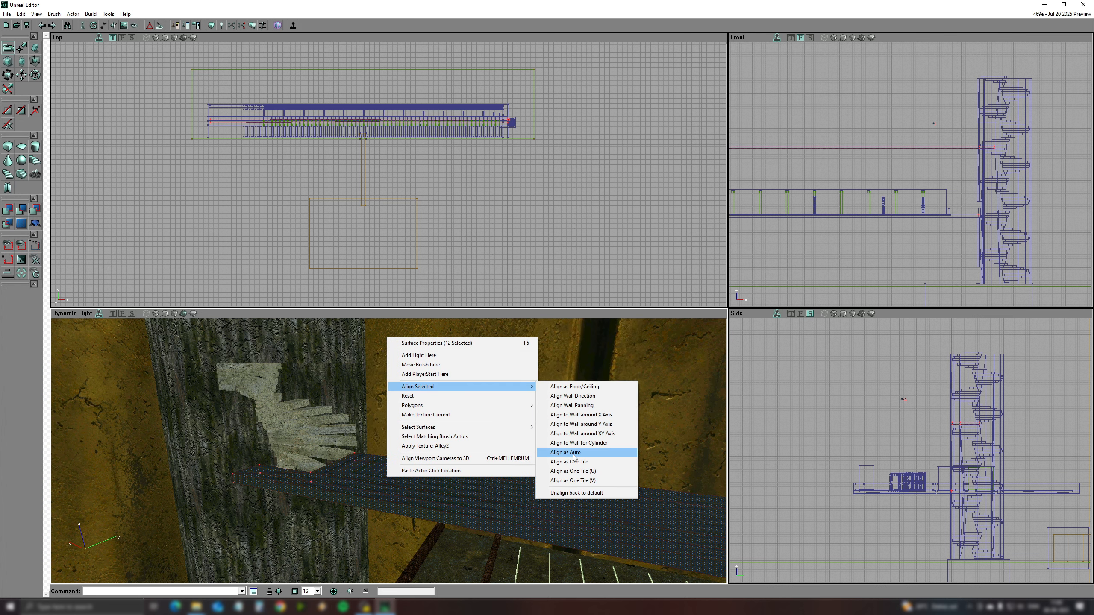
{"action": "left_click", "coordinate": [567, 453]}
{"action": "right_click_drag", "start_coordinate": [389, 483], "coordinate": [389, 496]}
{"action": "left_click_drag", "start_coordinate": [402, 499], "coordinate": [403, 473]}
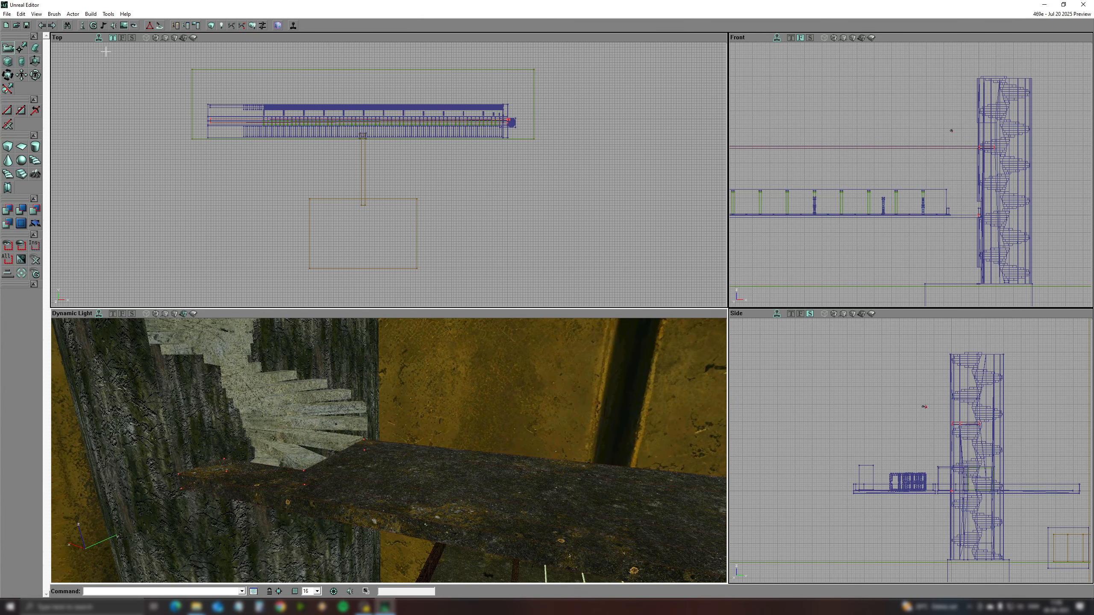
Step: Make the Brickwal texture from the city package the current texture
{"action": "left_click", "coordinate": [124, 25]}
{"action": "scroll", "coordinate": [351, 270], "scroll_direction": "down", "scroll_amount": 4}
{"action": "left_click", "coordinate": [289, 284]}
{"action": "left_click", "coordinate": [425, 135]}
Step: Import 22 - Barricade for track 2 Middle.obj as a brush and add it to the level
{"action": "left_click", "coordinate": [54, 14]}
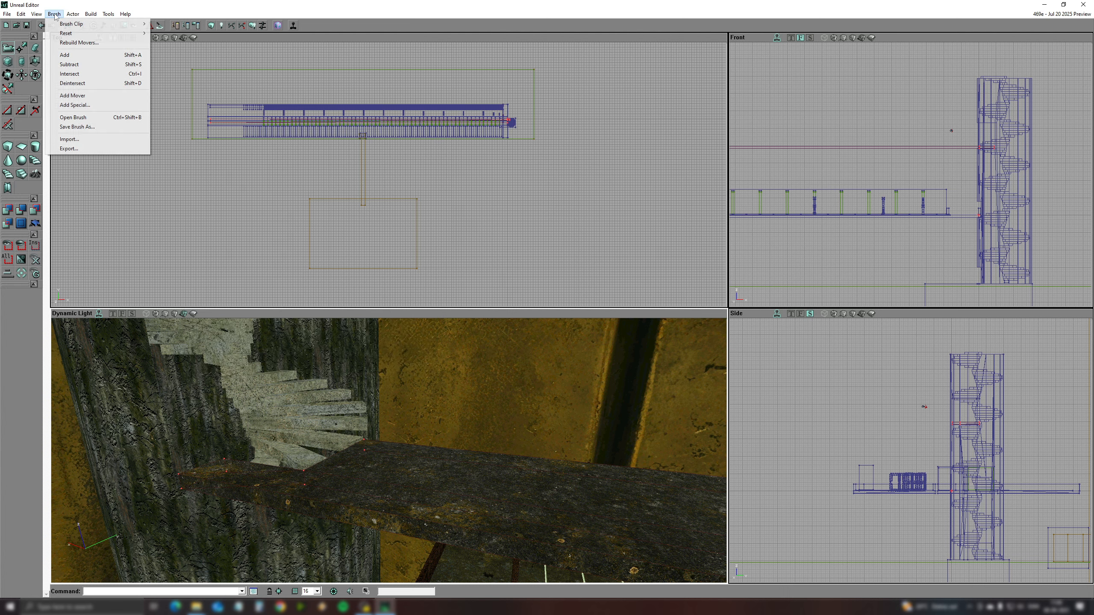
{"action": "left_click", "coordinate": [69, 139]}
{"action": "left_click", "coordinate": [129, 266]}
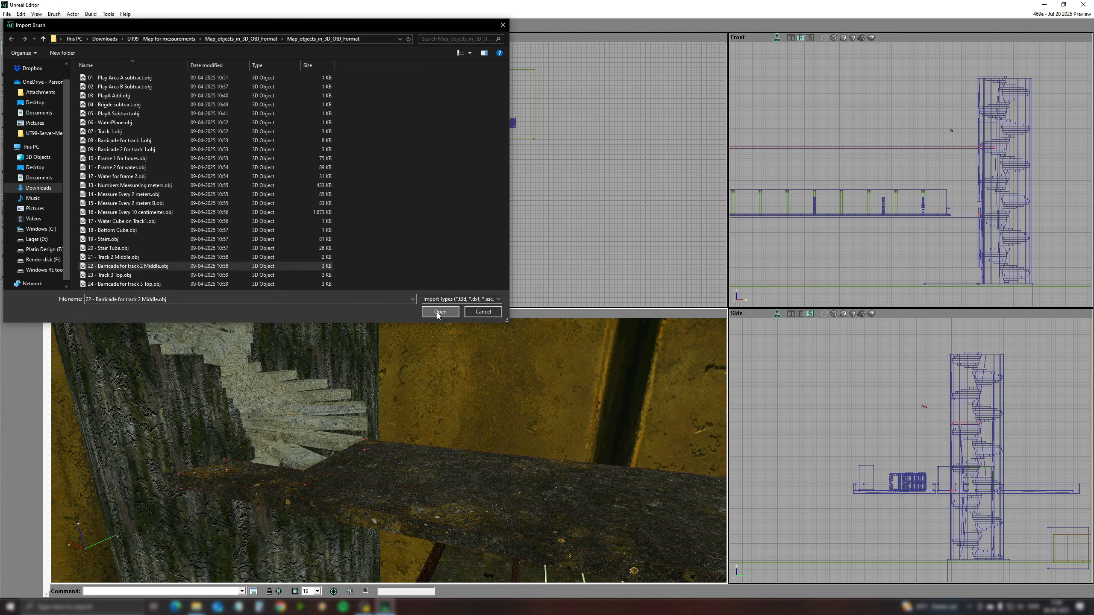
{"action": "left_click", "coordinate": [440, 312]}
{"action": "left_click", "coordinate": [8, 209]}
Step: Select all surfaces of the middle track's barricade and align their texture as Auto
{"action": "mouse_move", "coordinate": [424, 427]}
{"action": "right_mouse_down"}
{"action": "mouse_move", "coordinate": [474, 448]}
{"action": "mouse_move", "coordinate": [408, 435]}
{"action": "right_mouse_up"}
{"action": "right_click", "coordinate": [408, 436]}
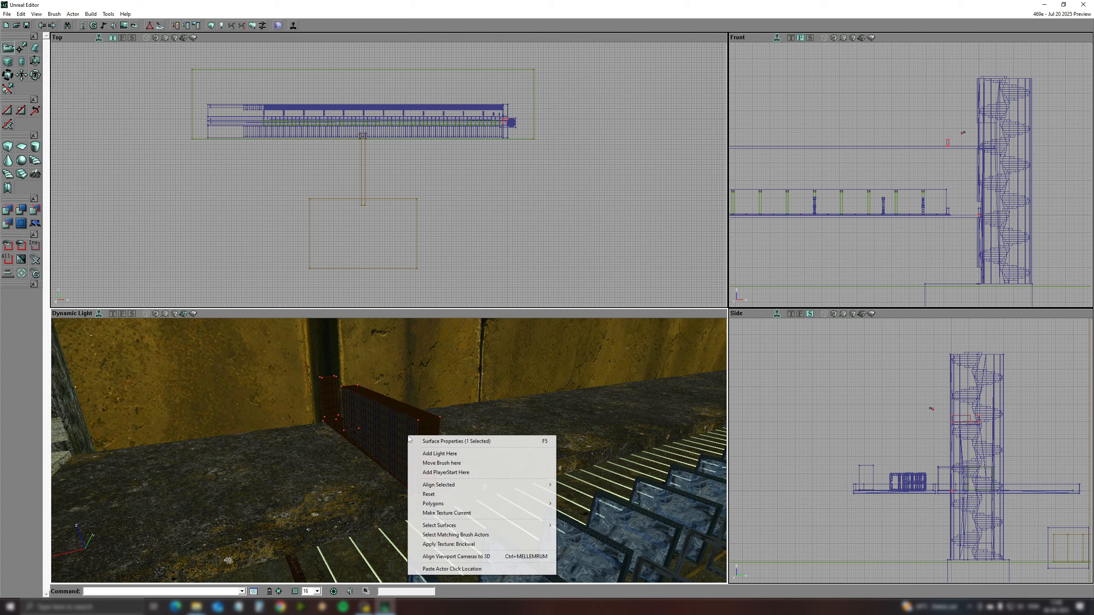
{"action": "mouse_move", "coordinate": [503, 525]}
{"action": "left_click", "coordinate": [593, 364]}
{"action": "right_click", "coordinate": [386, 428]}
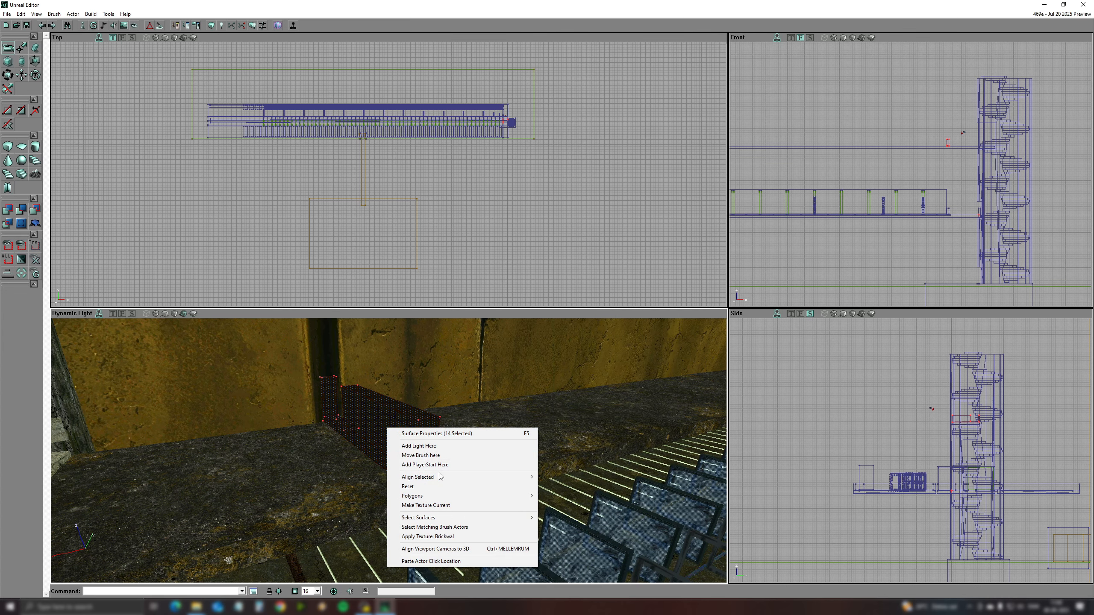
{"action": "mouse_move", "coordinate": [440, 477]}
{"action": "left_click", "coordinate": [581, 543]}
{"action": "right_click_drag", "start_coordinate": [581, 542], "coordinate": [231, 269]}
Step: Make the Alley texture from the city package the current texture
{"action": "left_click", "coordinate": [92, 26]}
{"action": "scroll", "coordinate": [323, 266], "scroll_direction": "down", "scroll_amount": 10}
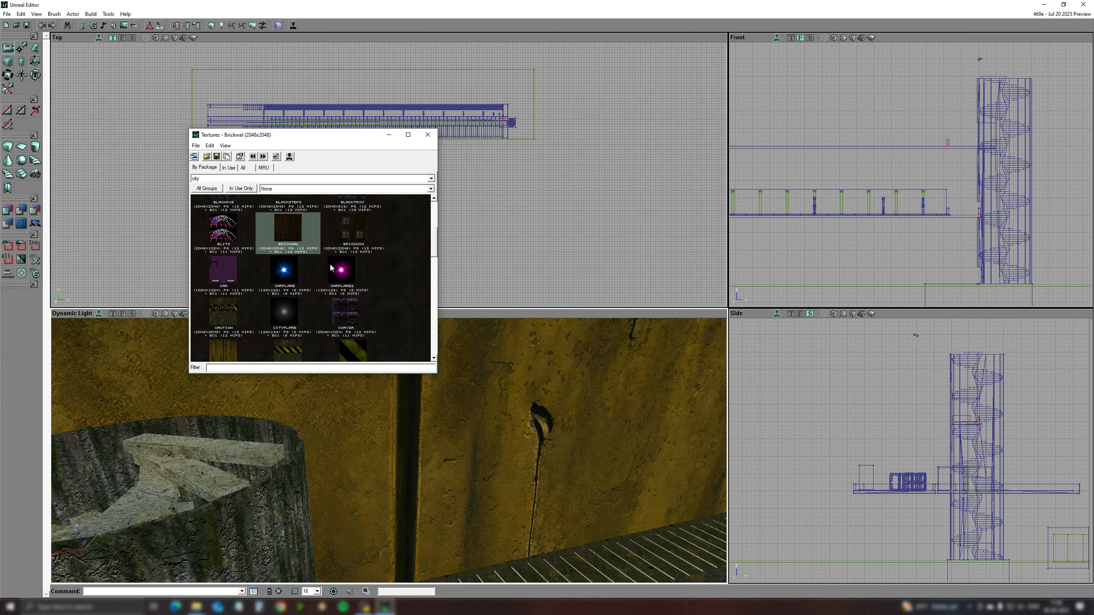
{"action": "left_click", "coordinate": [202, 59]}
Step: Import 23 - Track 3 Top.obj into the level as a solid-mesh brush and align the texture of all its surfaces as Auto
{"action": "left_click", "coordinate": [54, 14]}
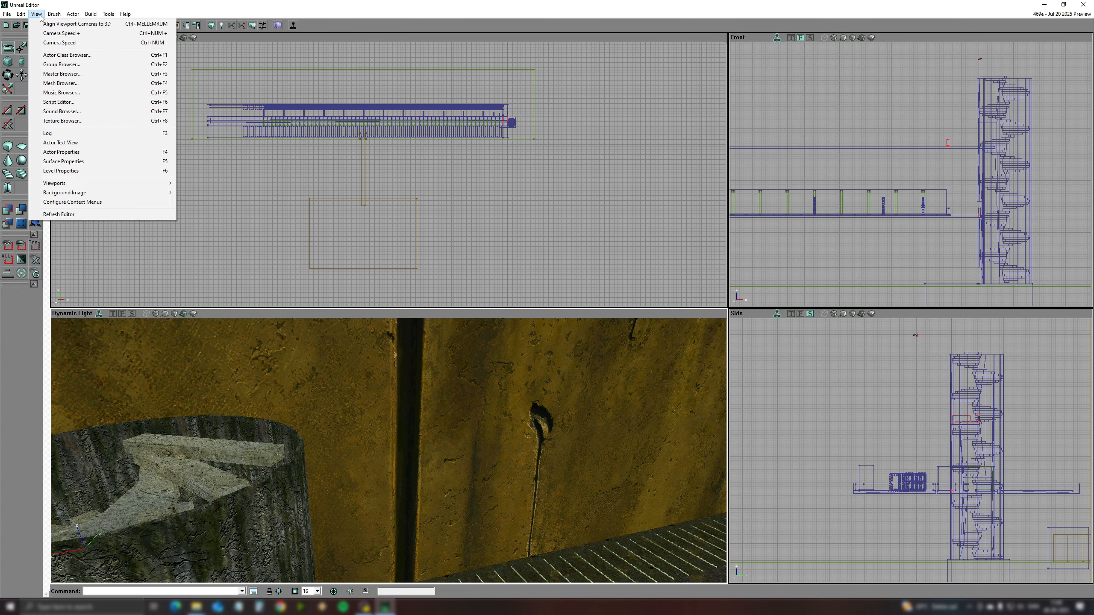
{"action": "left_click", "coordinate": [69, 136]}
{"action": "double_click", "coordinate": [130, 276]}
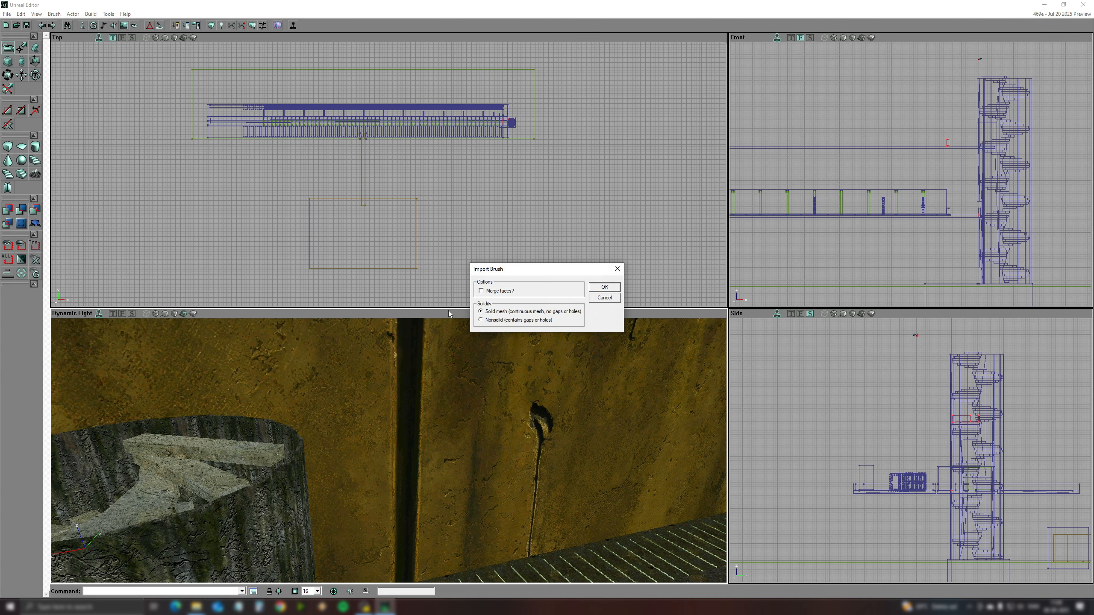
{"action": "key", "text": "Return"}
{"action": "right_click", "coordinate": [405, 443]}
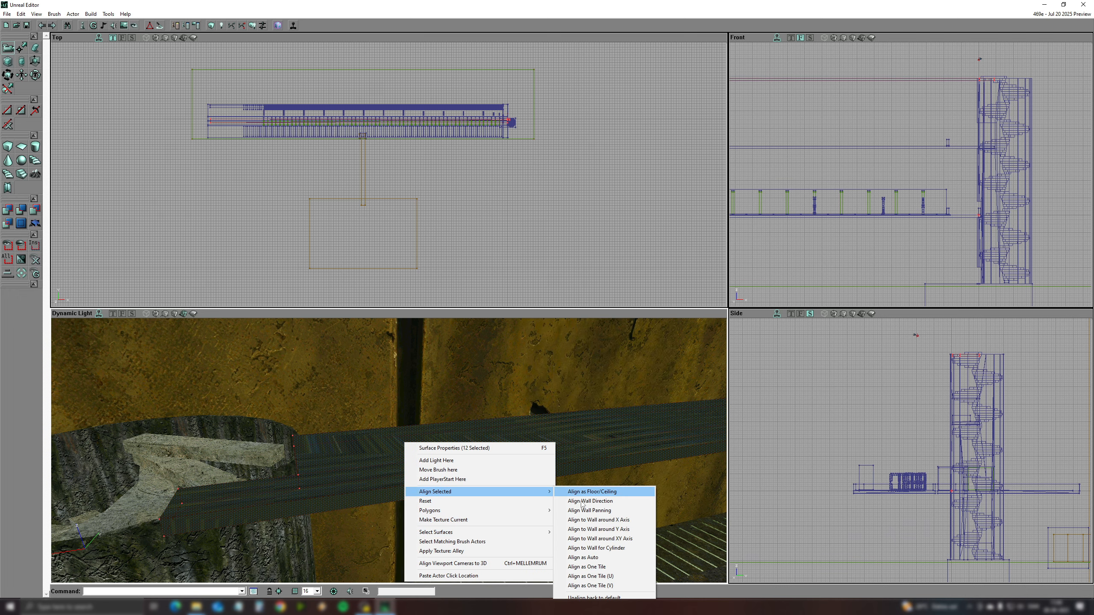
{"action": "left_click", "coordinate": [603, 559]}
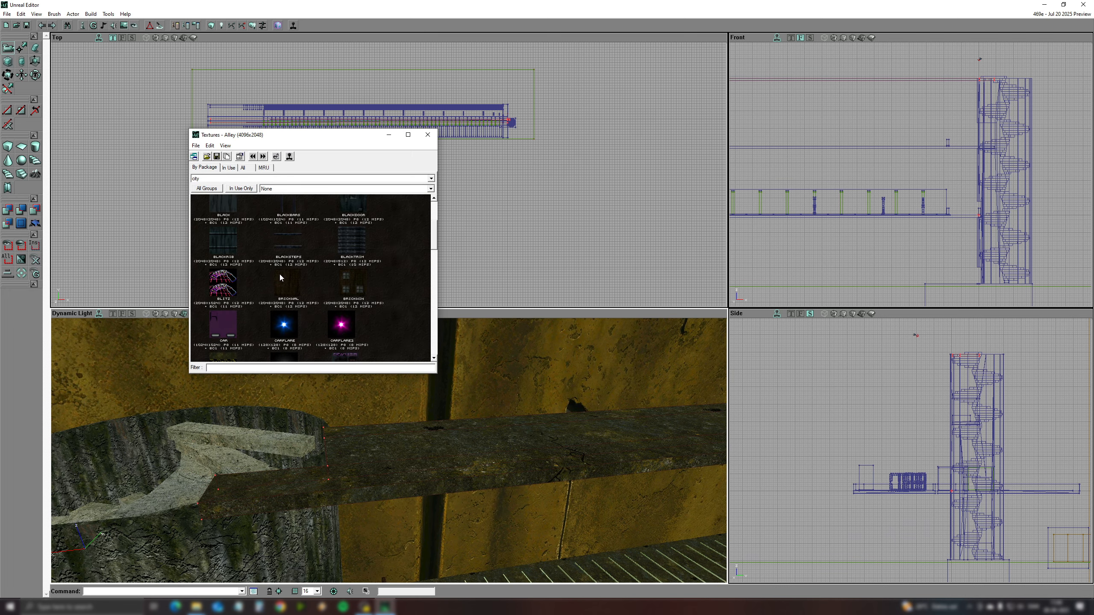
Step: Import 24 - Barricade for track 3 Top.obj as a brush and add it to the level
{"action": "left_click", "coordinate": [54, 13]}
{"action": "left_click", "coordinate": [85, 138]}
{"action": "left_click", "coordinate": [117, 283]}
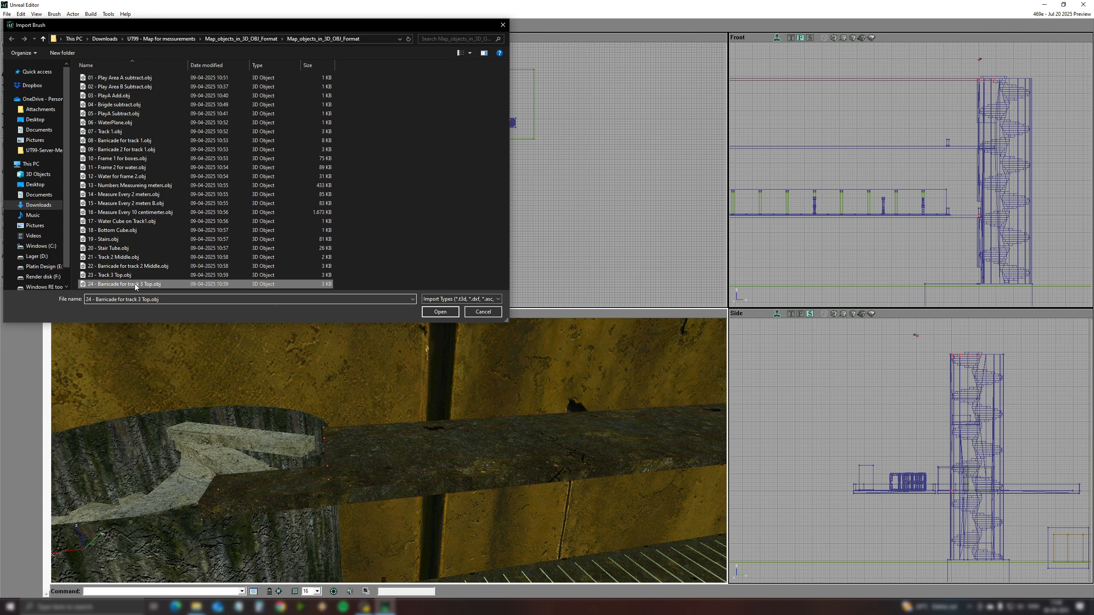
{"action": "left_click", "coordinate": [441, 307]}
{"action": "left_click", "coordinate": [604, 286]}
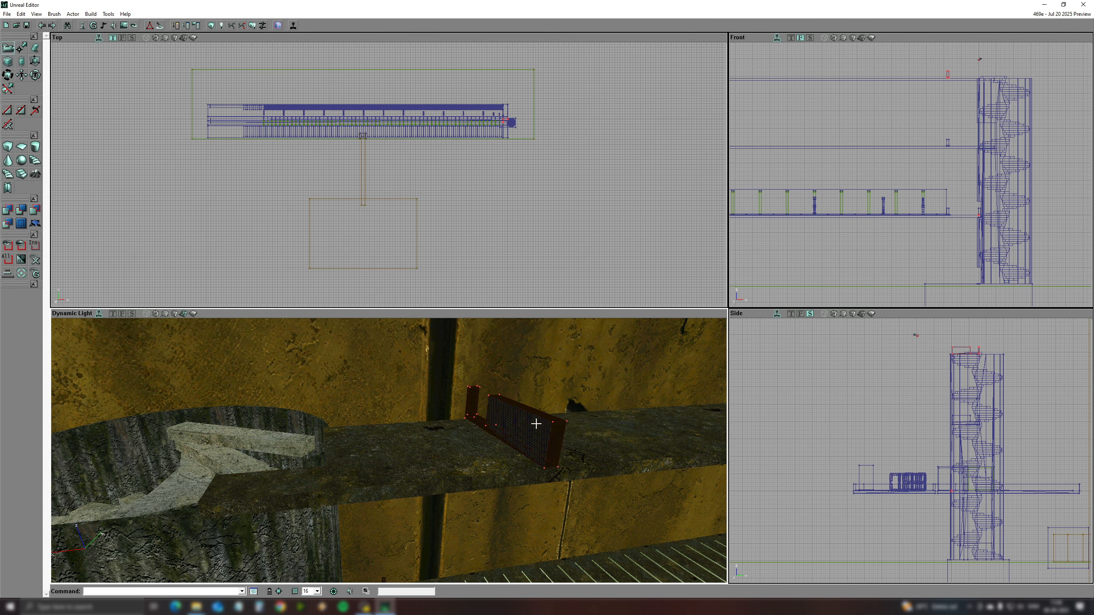
Step: Select all surfaces of the top track's barricade and align their texture as Auto
{"action": "right_click", "coordinate": [536, 425]}
{"action": "mouse_move", "coordinate": [684, 515]}
{"action": "left_click", "coordinate": [714, 352]}
{"action": "right_click", "coordinate": [532, 431]}
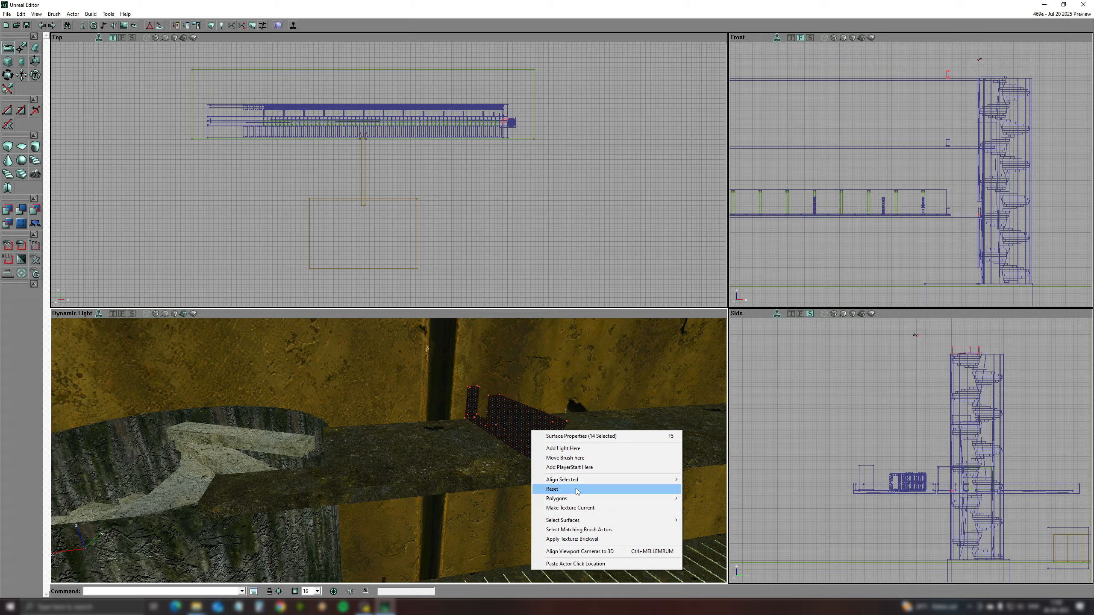
{"action": "mouse_move", "coordinate": [668, 480]}
{"action": "left_click", "coordinate": [708, 547]}
Step: Add a PlayerStart on the lowest track's floor beside the stair tower entrance
{"action": "left_click_drag", "start_coordinate": [389, 450], "coordinate": [534, 517]}
{"action": "right_click_drag", "start_coordinate": [534, 517], "coordinate": [327, 479]}
{"action": "left_click_drag", "start_coordinate": [327, 478], "coordinate": [349, 452]}
{"action": "right_click", "coordinate": [349, 444]}
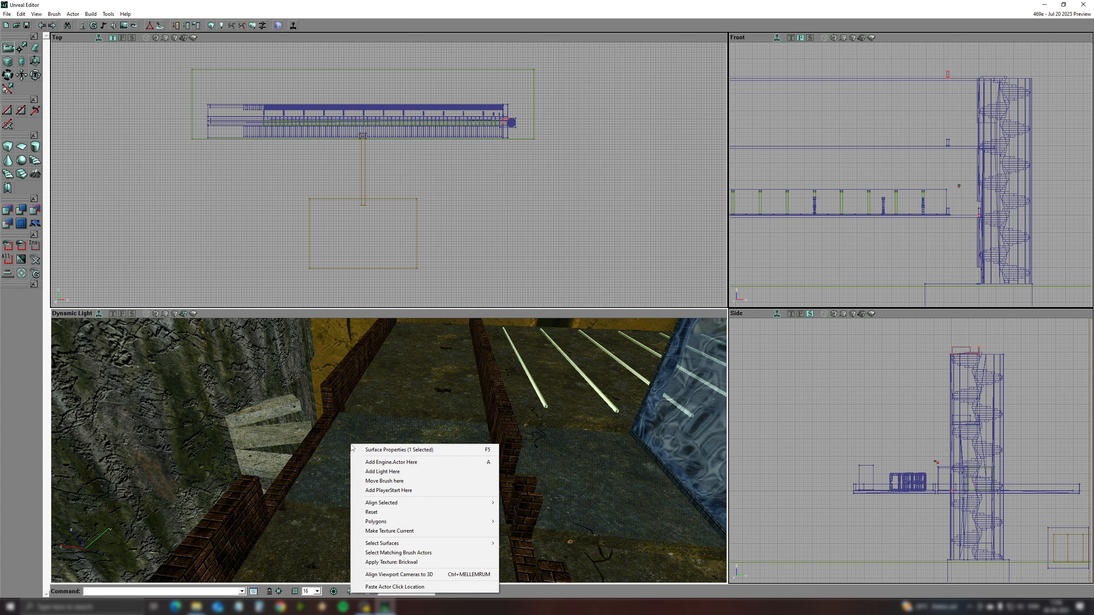
{"action": "left_click", "coordinate": [387, 491]}
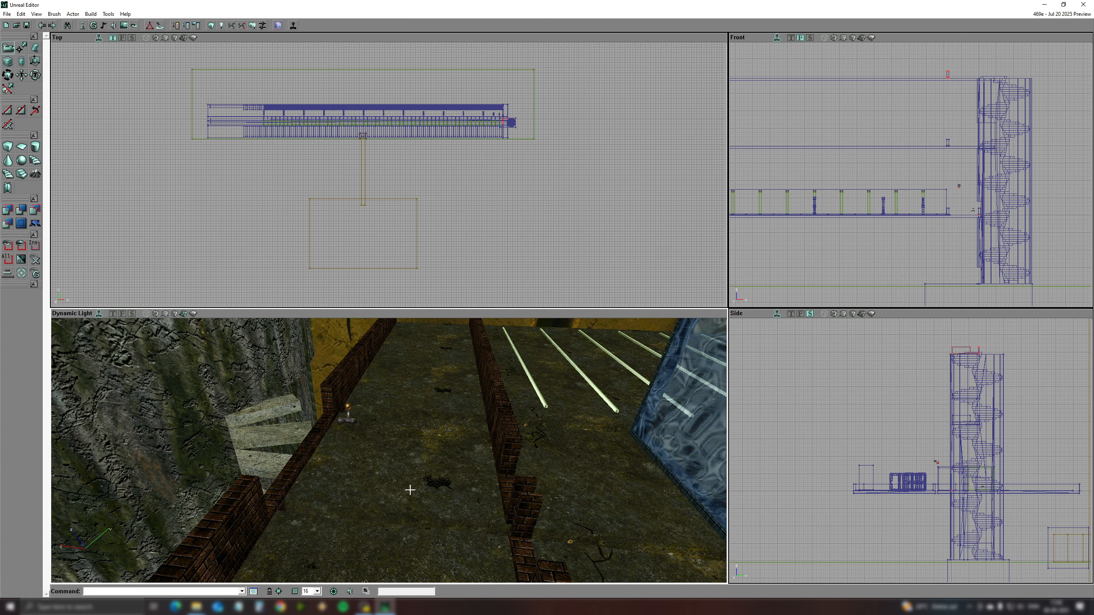
Step: Add three lights on the floor of the lowest track, spread out around the starting area
{"action": "left_click_drag", "start_coordinate": [410, 490], "coordinate": [418, 417]}
{"action": "right_click", "coordinate": [417, 418]}
{"action": "left_click", "coordinate": [448, 446]}
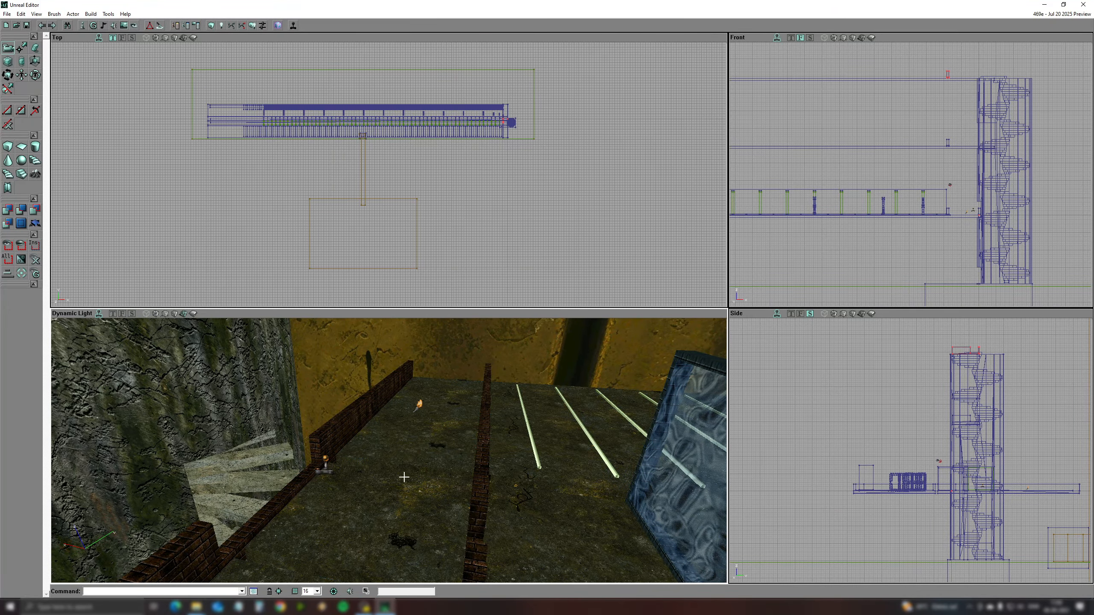
{"action": "left_click_drag", "start_coordinate": [403, 476], "coordinate": [334, 459]}
{"action": "right_click", "coordinate": [333, 459]}
{"action": "left_click", "coordinate": [367, 348]}
{"action": "right_click_drag", "start_coordinate": [366, 348], "coordinate": [146, 420]}
{"action": "right_click", "coordinate": [162, 419]}
{"action": "left_click", "coordinate": [218, 445]}
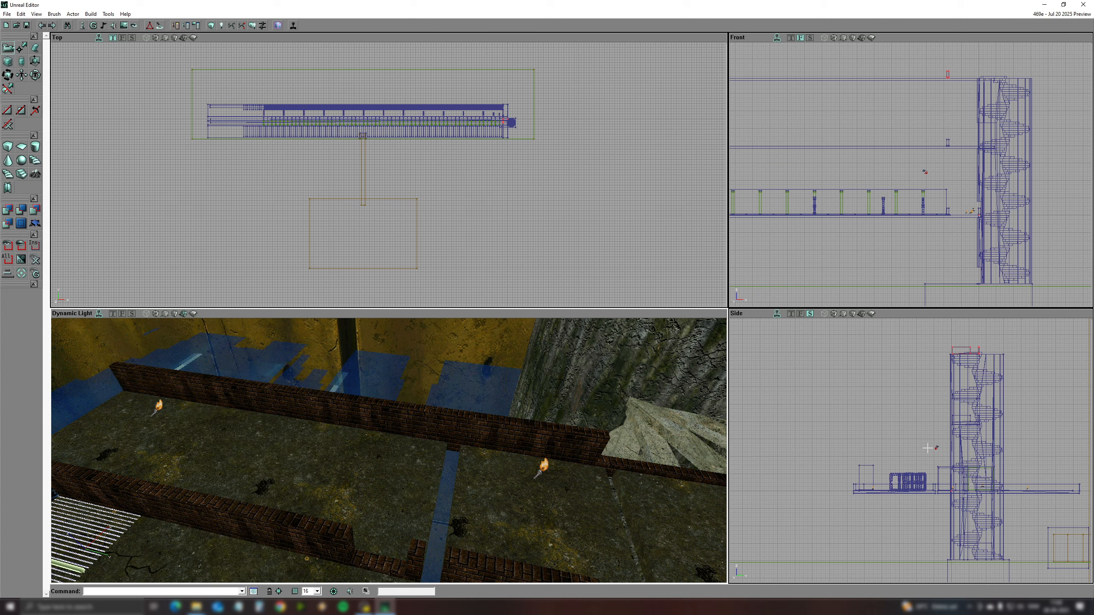
Step: Select the three new lights together and raise them well above the lowest track
{"action": "right_click_drag", "start_coordinate": [928, 449], "coordinate": [876, 430]}
{"action": "scroll", "coordinate": [876, 430], "scroll_direction": "up", "scroll_amount": 4}
{"action": "left_click", "coordinate": [876, 491]}
{"action": "mouse_move", "coordinate": [1079, 491]}
{"action": "right_mouse_down"}
{"action": "mouse_move", "coordinate": [926, 486]}
{"action": "mouse_move", "coordinate": [1092, 486]}
{"action": "right_mouse_up"}
{"action": "left_click", "coordinate": [926, 486], "text": "ctrl"}
{"action": "left_click", "coordinate": [822, 484], "text": "ctrl"}
{"action": "left_click_drag", "start_coordinate": [822, 484], "coordinate": [821, 460], "text": "ctrl"}
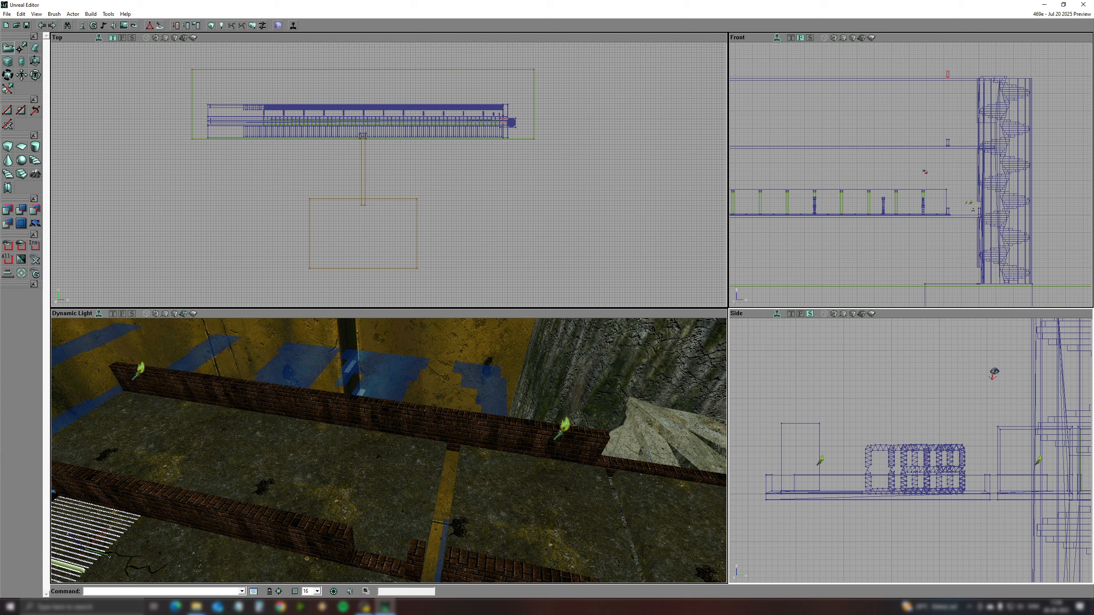
{"action": "scroll", "coordinate": [957, 206], "scroll_direction": "up", "scroll_amount": 5}
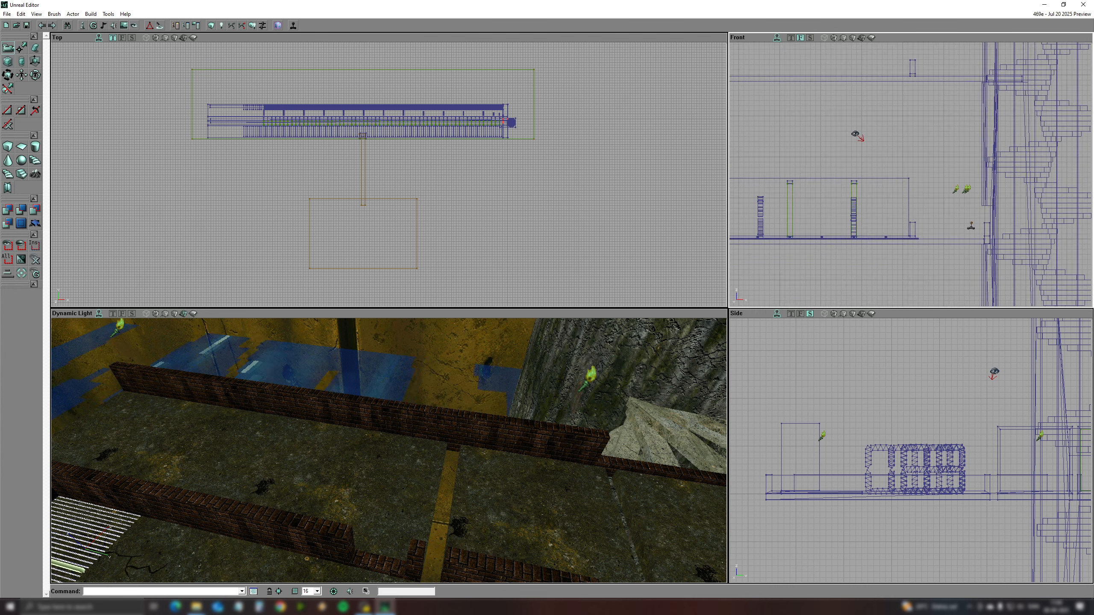
{"action": "left_click_drag", "start_coordinate": [960, 193], "coordinate": [960, 189], "text": "ctrl"}
Step: Duplicate the three raised lights and move the copies along the track, away from the stair tower
{"action": "right_click", "coordinate": [967, 161]}
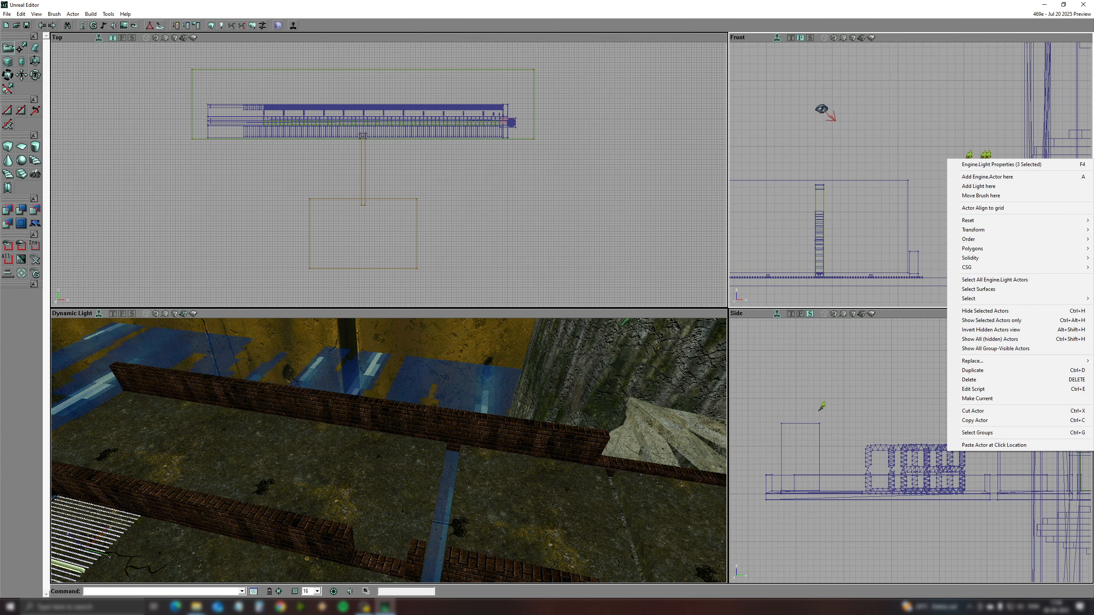
{"action": "left_click", "coordinate": [985, 155], "text": "ctrl"}
{"action": "left_click_drag", "start_coordinate": [986, 140], "coordinate": [859, 152]}
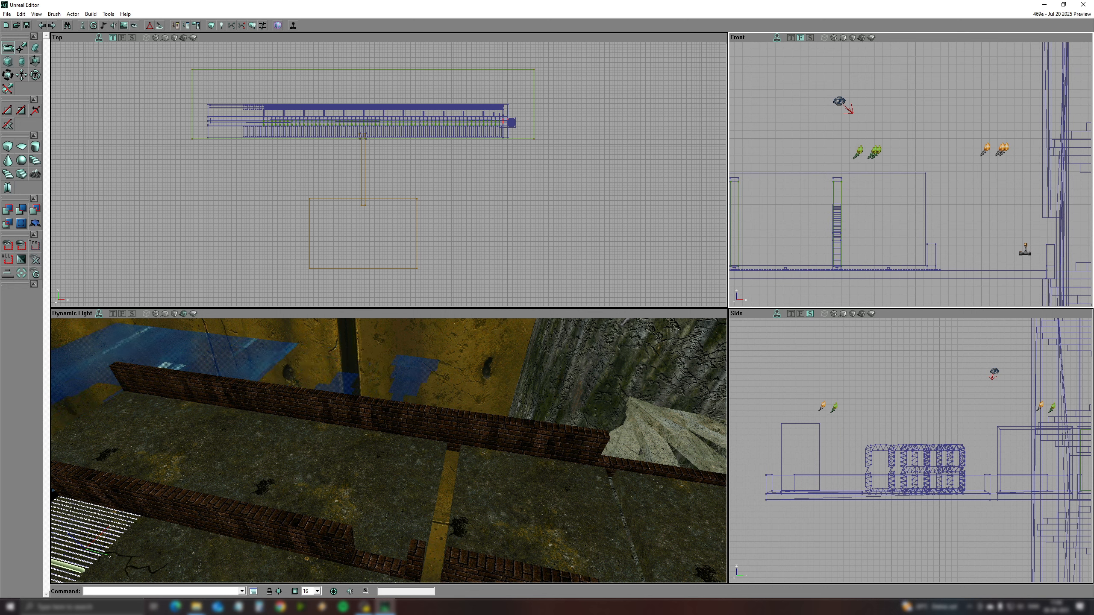
{"action": "left_click_drag", "start_coordinate": [844, 205], "coordinate": [991, 174]}
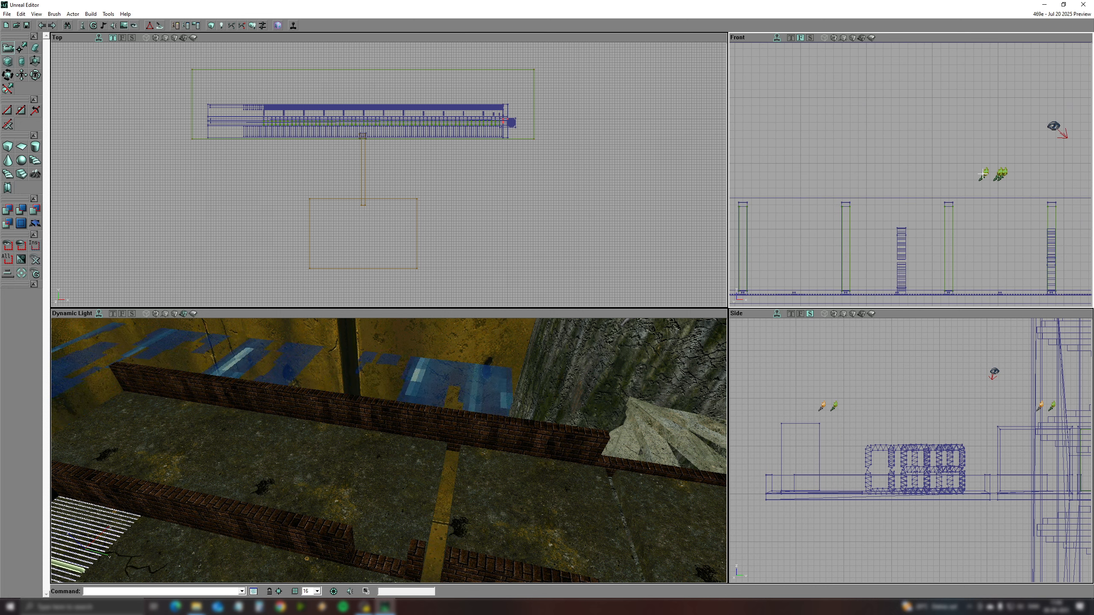
Step: Select the rows of lights above the lowest track, duplicate them and lower the copies towards the hall floor
{"action": "left_click_drag", "start_coordinate": [805, 179], "coordinate": [874, 184]}
{"action": "left_click", "coordinate": [820, 184], "text": "ctrl"}
{"action": "left_click", "coordinate": [838, 182], "text": "ctrl"}
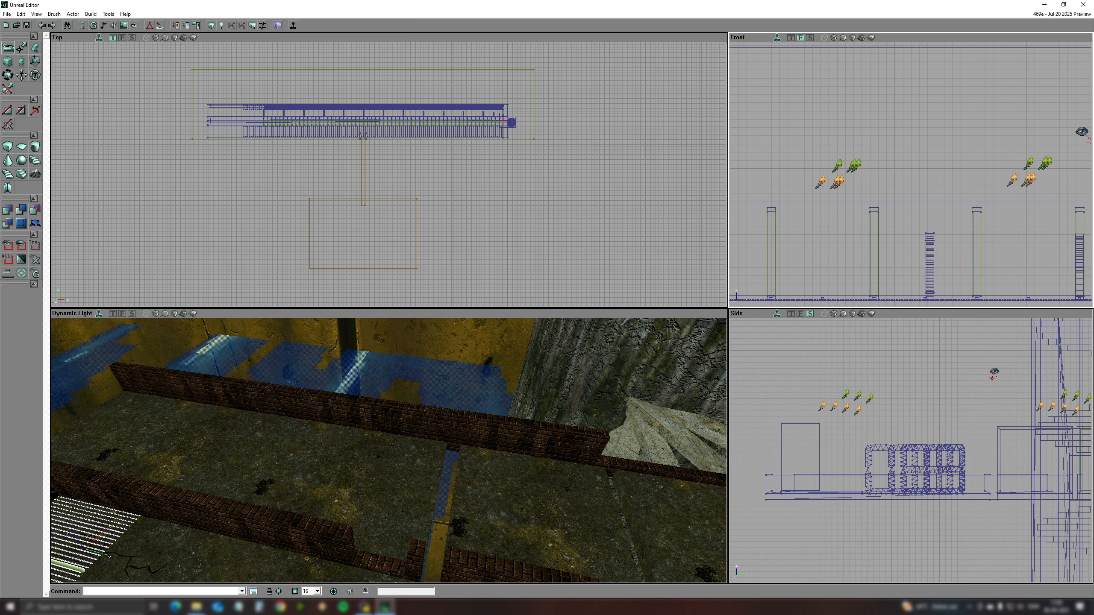
{"action": "left_click_drag", "start_coordinate": [865, 160], "coordinate": [823, 58], "text": "ctrl"}
{"action": "left_click_drag", "start_coordinate": [1046, 152], "coordinate": [949, 48]}
Step: Raise another copy of the light rows to between the middle and top tracks
{"action": "left_click_drag", "start_coordinate": [747, 217], "coordinate": [889, 186]}
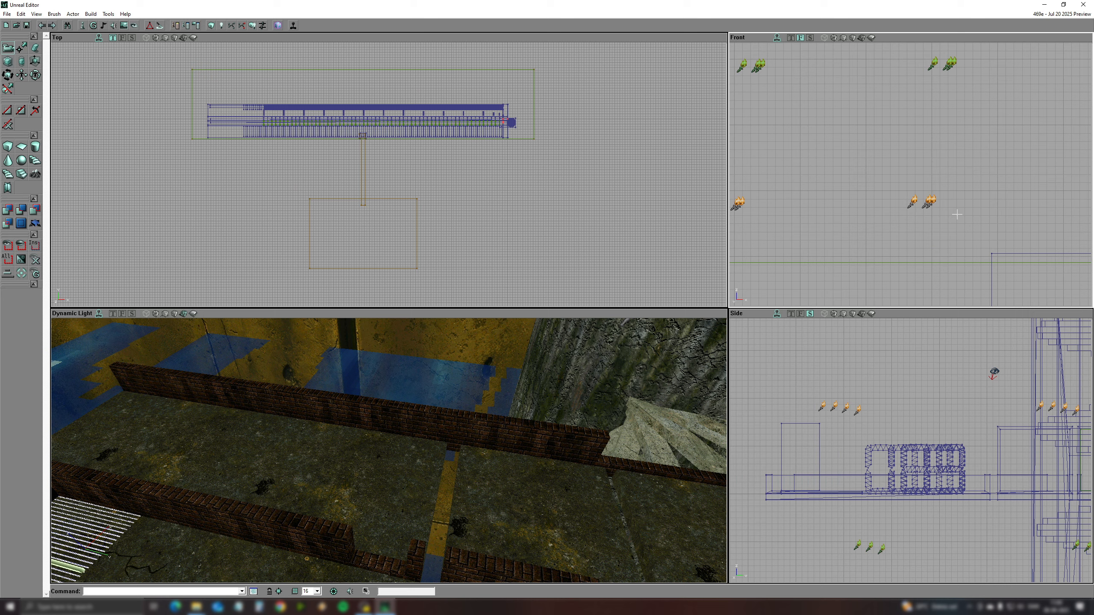
{"action": "left_click_drag", "start_coordinate": [957, 214], "coordinate": [914, 209]}
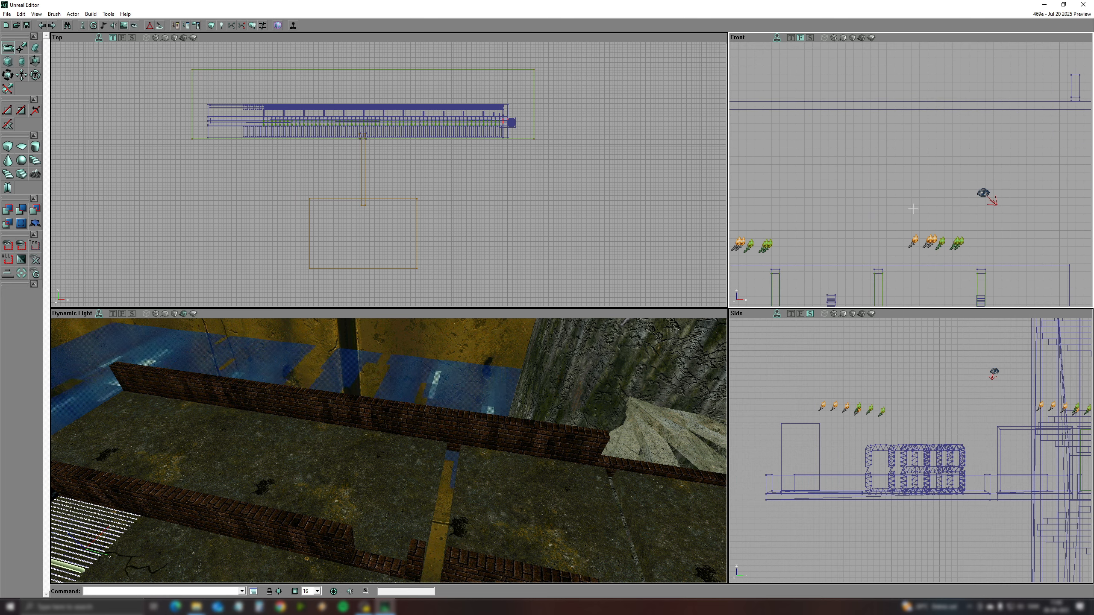
{"action": "left_click_drag", "start_coordinate": [934, 74], "coordinate": [938, 194], "text": "ctrl"}
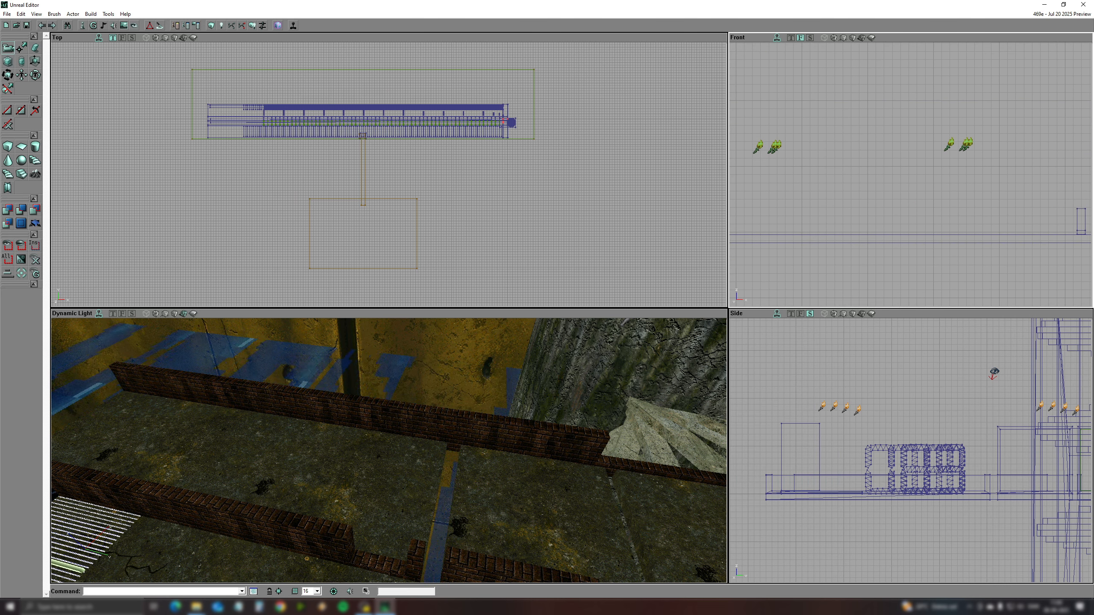
Step: Add a light in the stair tower between the middle and top tracks and position it inside the round shaft
{"action": "left_click_drag", "start_coordinate": [1085, 136], "coordinate": [934, 138]}
{"action": "right_click", "coordinate": [951, 107]}
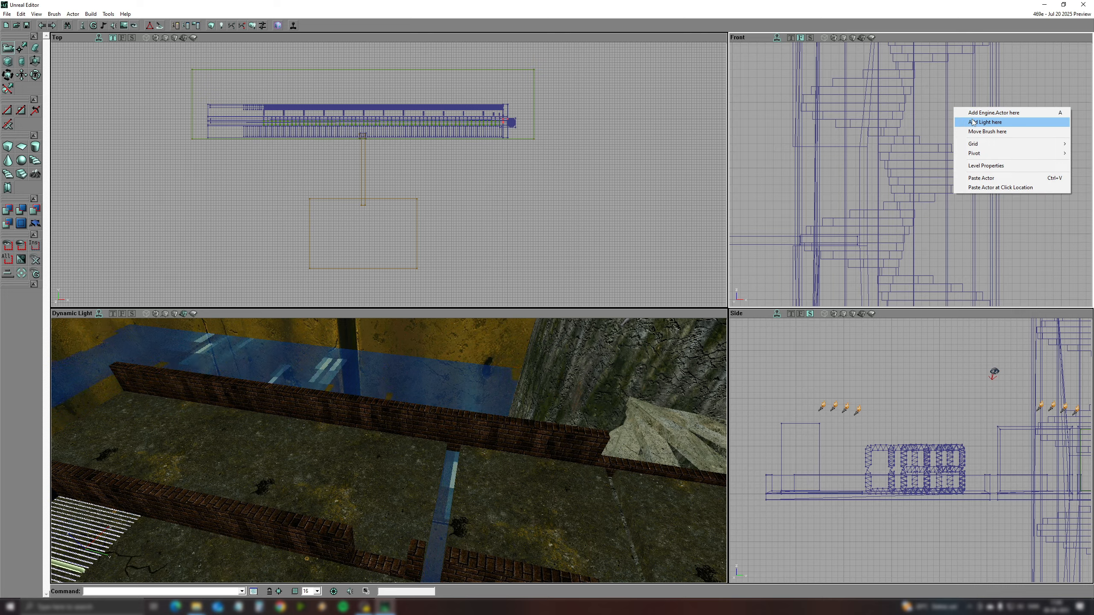
{"action": "left_click", "coordinate": [971, 121]}
{"action": "left_click_drag", "start_coordinate": [1036, 371], "coordinate": [812, 581]}
{"action": "left_click_drag", "start_coordinate": [812, 443], "coordinate": [818, 441], "text": "ctrl"}
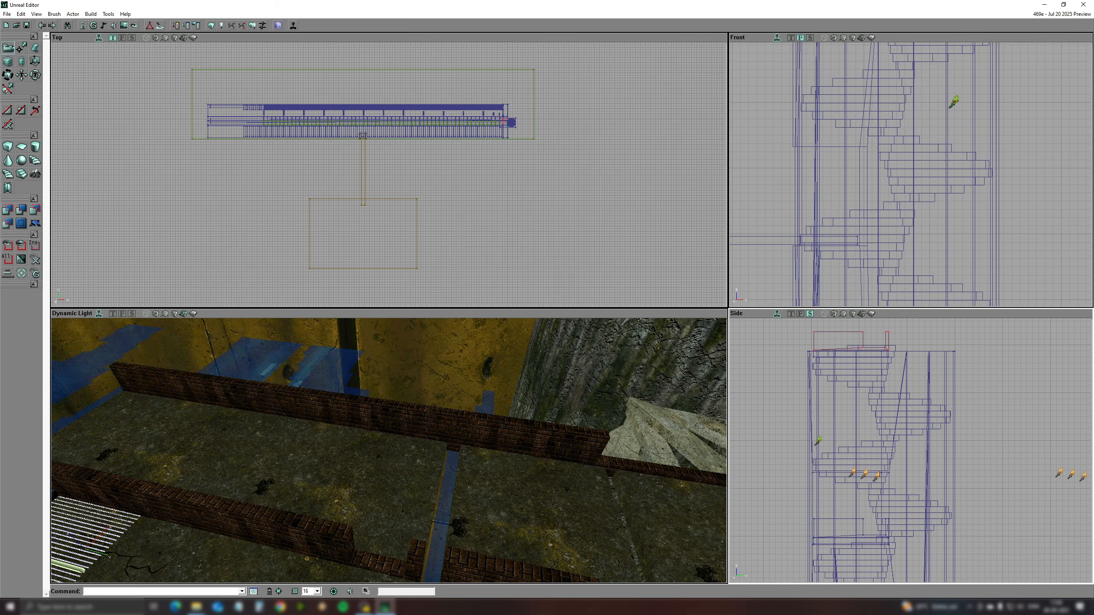
{"action": "left_click_drag", "start_coordinate": [559, 176], "coordinate": [60, 304]}
{"action": "left_click_drag", "start_coordinate": [573, 60], "coordinate": [461, 171]}
{"action": "scroll", "coordinate": [389, 174], "scroll_direction": "down", "scroll_amount": 1}
{"action": "scroll", "coordinate": [489, 165], "scroll_direction": "up", "scroll_amount": 4}
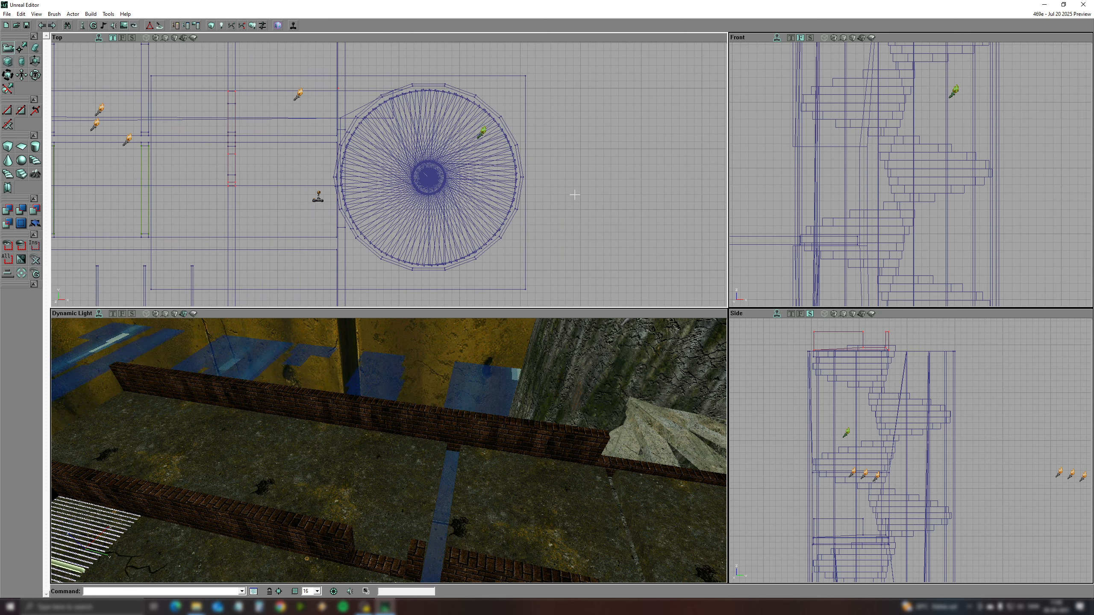
Step: Add another light in the upper part of the stair tower, on the side facing the tracks
{"action": "left_click_drag", "start_coordinate": [957, 62], "coordinate": [938, 180]}
{"action": "right_click", "coordinate": [812, 164]}
{"action": "key", "text": "Escape"}
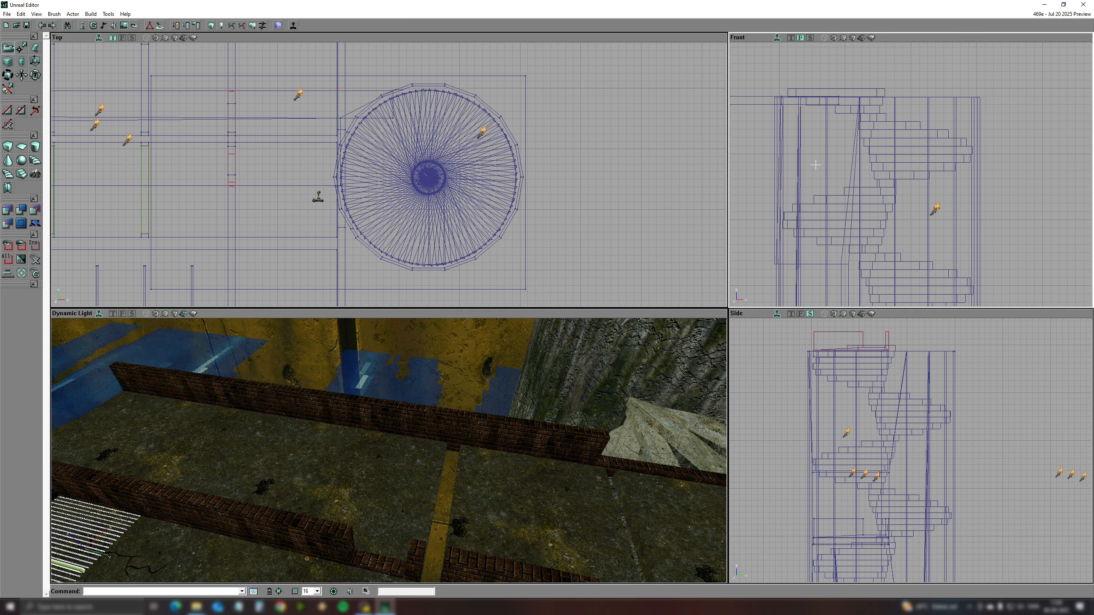
{"action": "left_click", "coordinate": [815, 161]}
{"action": "right_click", "coordinate": [815, 161]}
{"action": "key", "text": "Escape"}
{"action": "right_click", "coordinate": [824, 163]}
{"action": "left_click", "coordinate": [831, 167]}
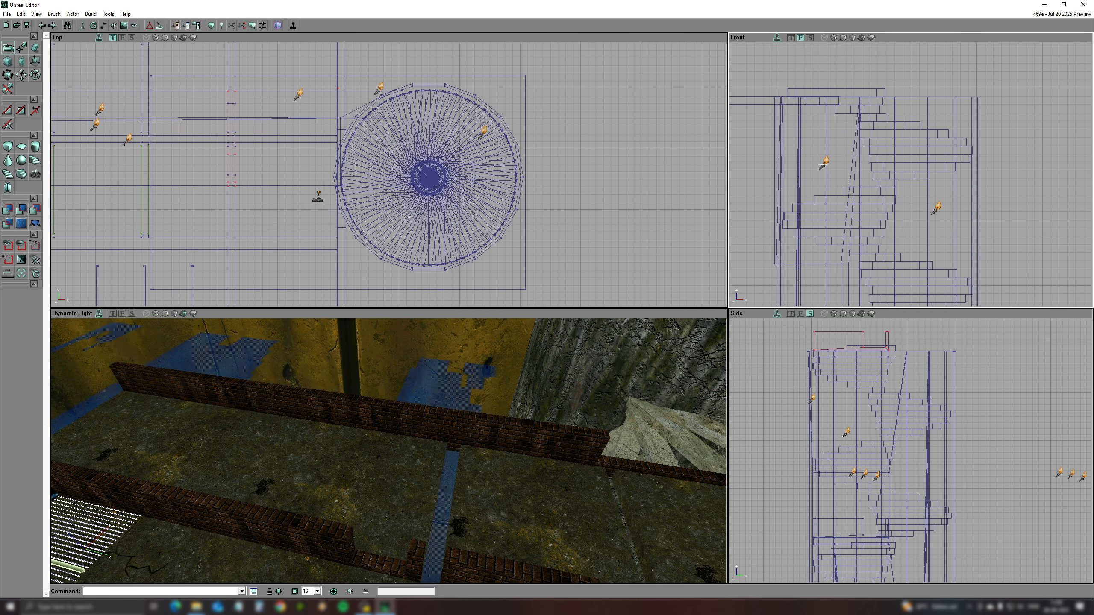
Step: Move the new light inside the round shaft and place a copy of it higher up in the tower
{"action": "left_click_drag", "start_coordinate": [825, 165], "coordinate": [826, 164]}
{"action": "left_click_drag", "start_coordinate": [390, 82], "coordinate": [415, 118], "text": "ctrl"}
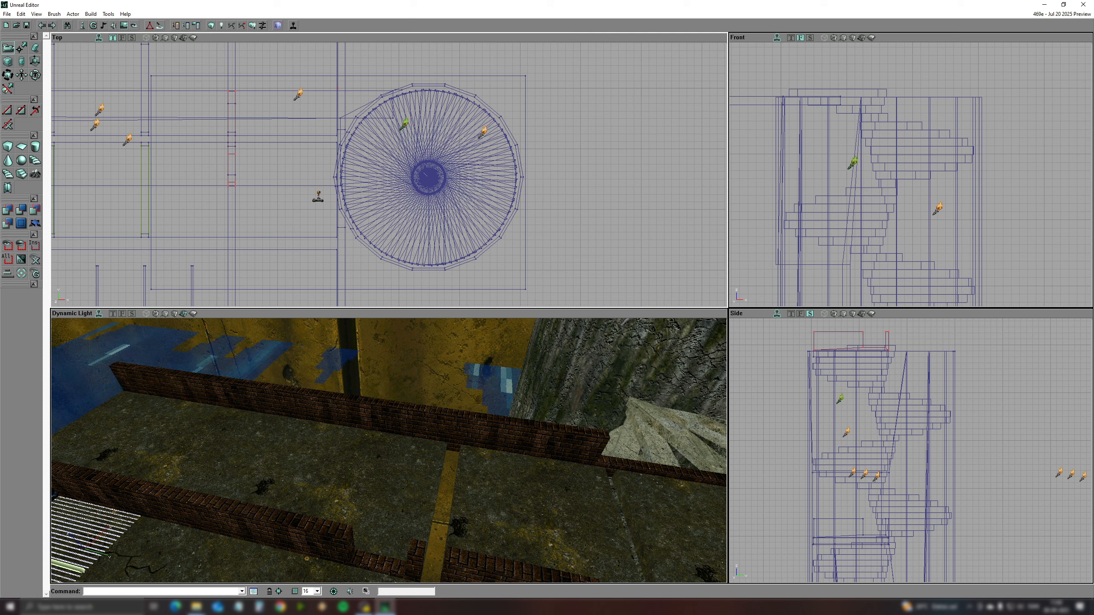
{"action": "left_click", "coordinate": [818, 165]}
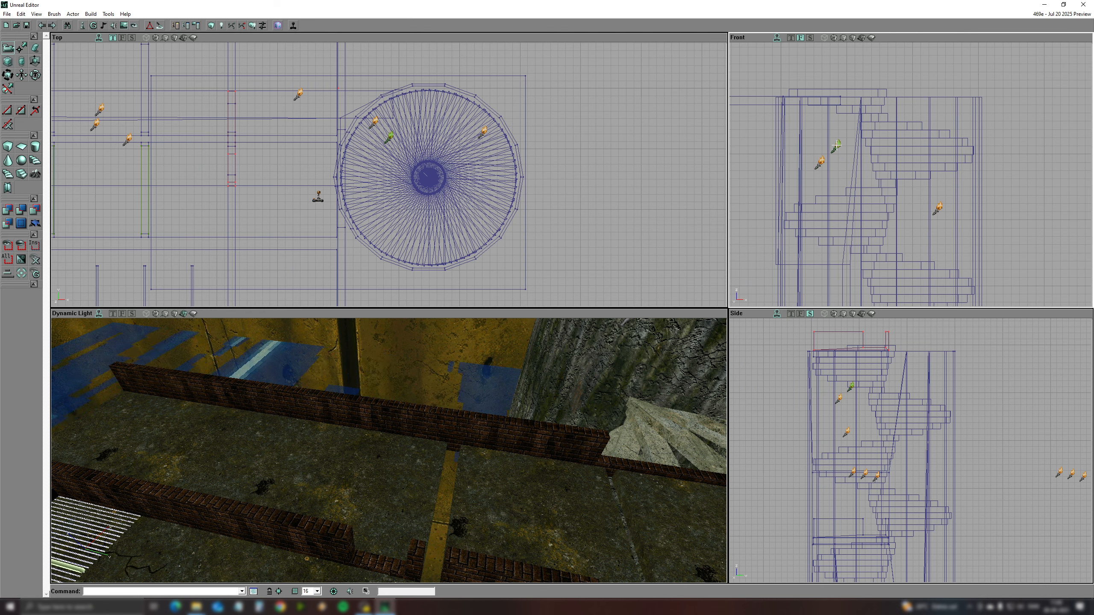
{"action": "left_click_drag", "start_coordinate": [827, 50], "coordinate": [846, 188]}
Step: Duplicate the tower light and place the copy below the middle track, on the shaft's far side from the tracks
{"action": "key", "text": "ctrl+w"}
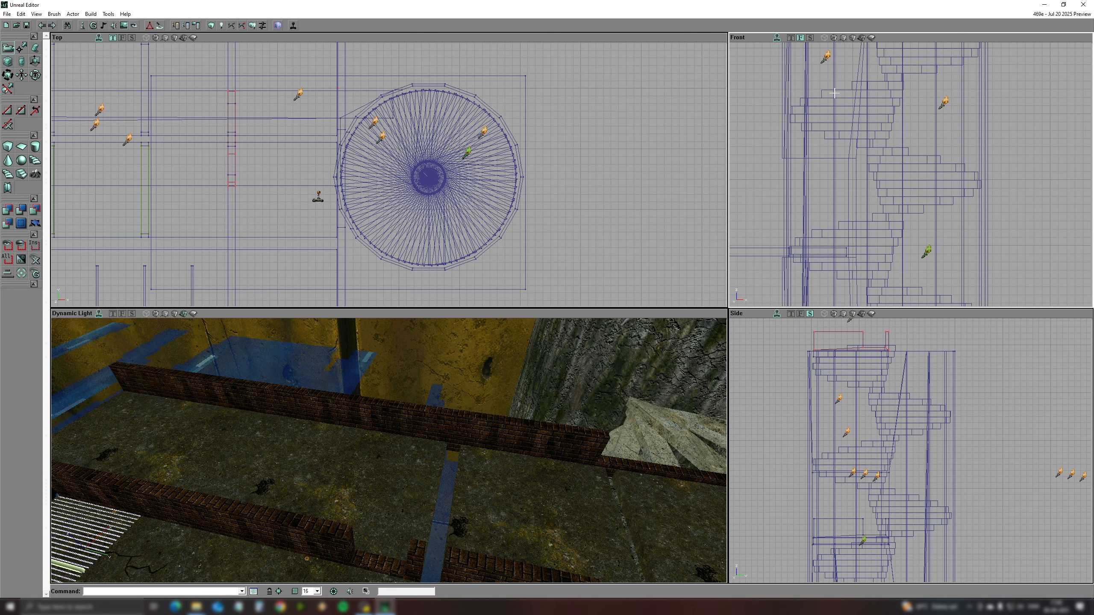
{"action": "left_click_drag", "start_coordinate": [864, 362], "coordinate": [868, 500]}
{"action": "left_click_drag", "start_coordinate": [465, 150], "coordinate": [470, 176], "text": "ctrl"}
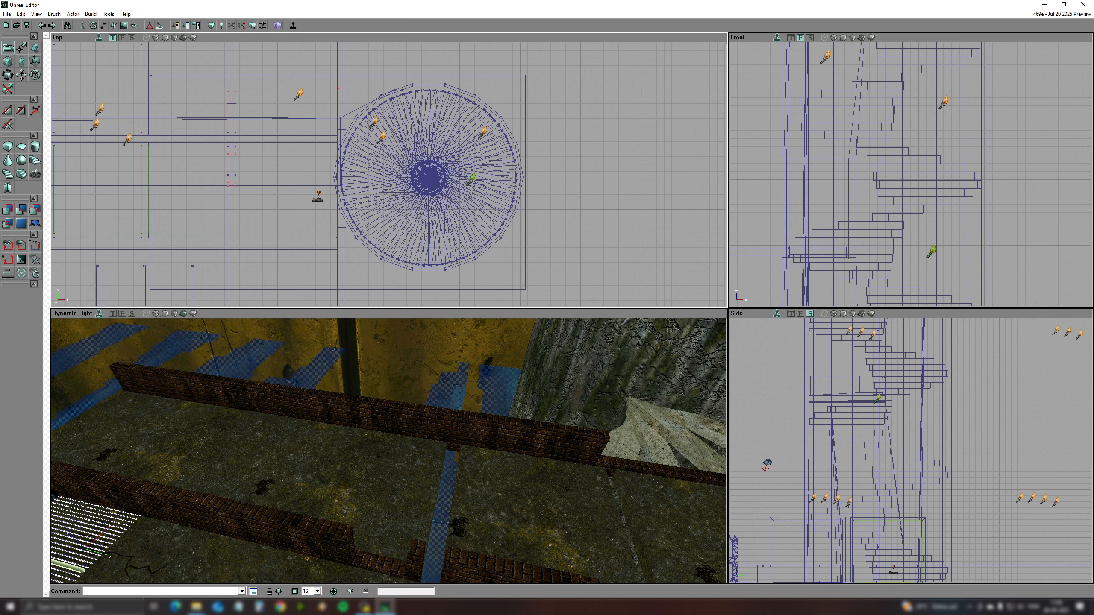
{"action": "left_click_drag", "start_coordinate": [935, 252], "coordinate": [909, 423], "text": "ctrl"}
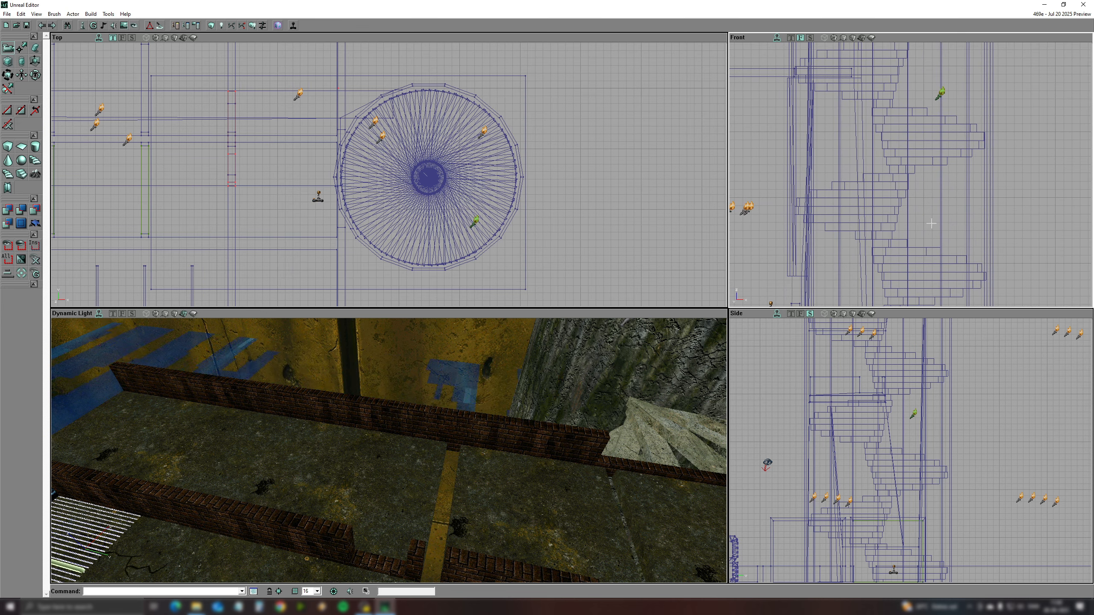
{"action": "left_click_drag", "start_coordinate": [891, 242], "coordinate": [912, 441]}
Step: Duplicate the tower light again and move the copies further down the shaft over the lower stairs
{"action": "key", "text": "ctrl+w"}
{"action": "left_click_drag", "start_coordinate": [948, 234], "coordinate": [952, 191]}
{"action": "left_click_drag", "start_coordinate": [918, 56], "coordinate": [917, 116], "text": "ctrl"}
{"action": "left_click_drag", "start_coordinate": [909, 203], "coordinate": [912, 173]}
{"action": "left_click_drag", "start_coordinate": [936, 561], "coordinate": [931, 414]}
{"action": "left_click_drag", "start_coordinate": [910, 252], "coordinate": [923, 146]}
Step: Duplicate the lower tower light and move it down to the bottom turn of the stairs
{"action": "key", "text": "ctrl+w"}
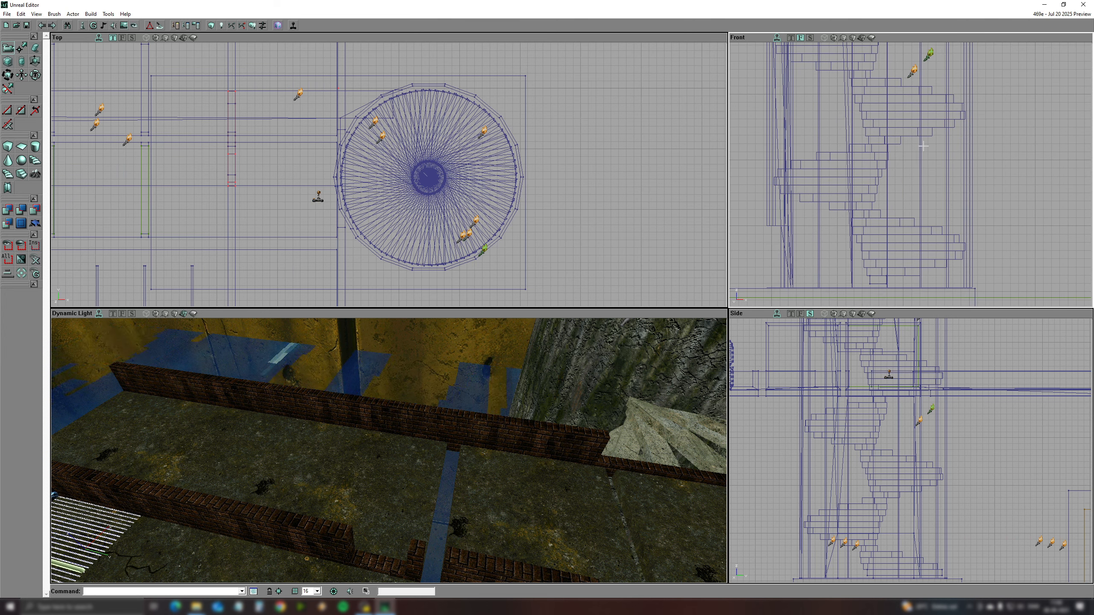
{"action": "left_click_drag", "start_coordinate": [924, 61], "coordinate": [926, 89], "text": "ctrl"}
{"action": "left_click_drag", "start_coordinate": [926, 90], "coordinate": [981, 43]}
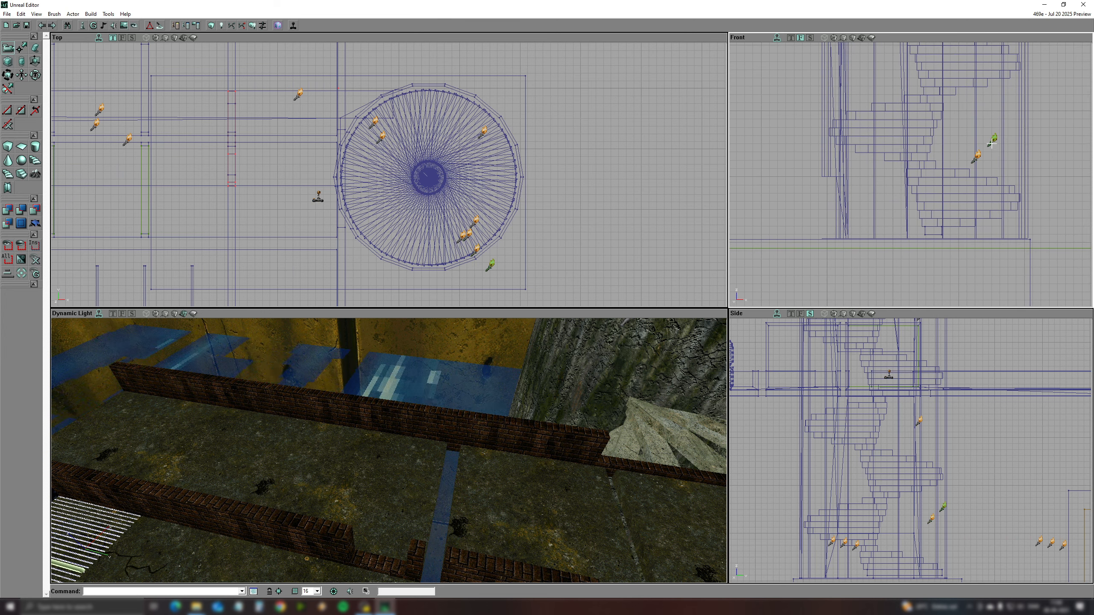
Step: Move the last light copy out of the tower to the hall area beneath the lowest track, near the floor
{"action": "left_click_drag", "start_coordinate": [517, 194], "coordinate": [639, 150]}
{"action": "left_click_drag", "start_coordinate": [639, 150], "coordinate": [637, 72], "text": "ctrl"}
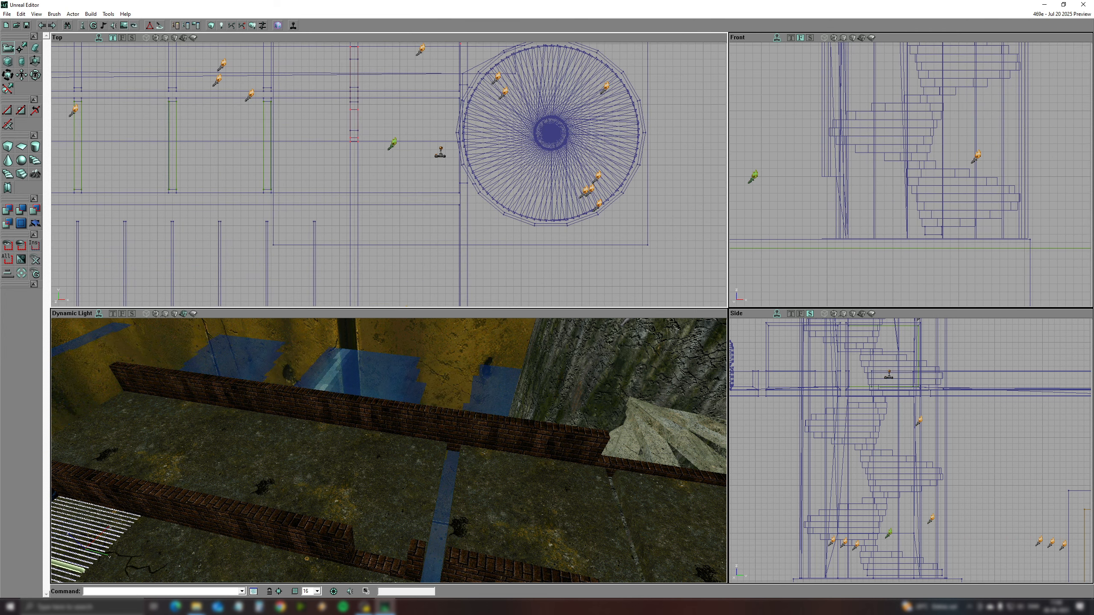
{"action": "left_click_drag", "start_coordinate": [883, 500], "coordinate": [920, 437]}
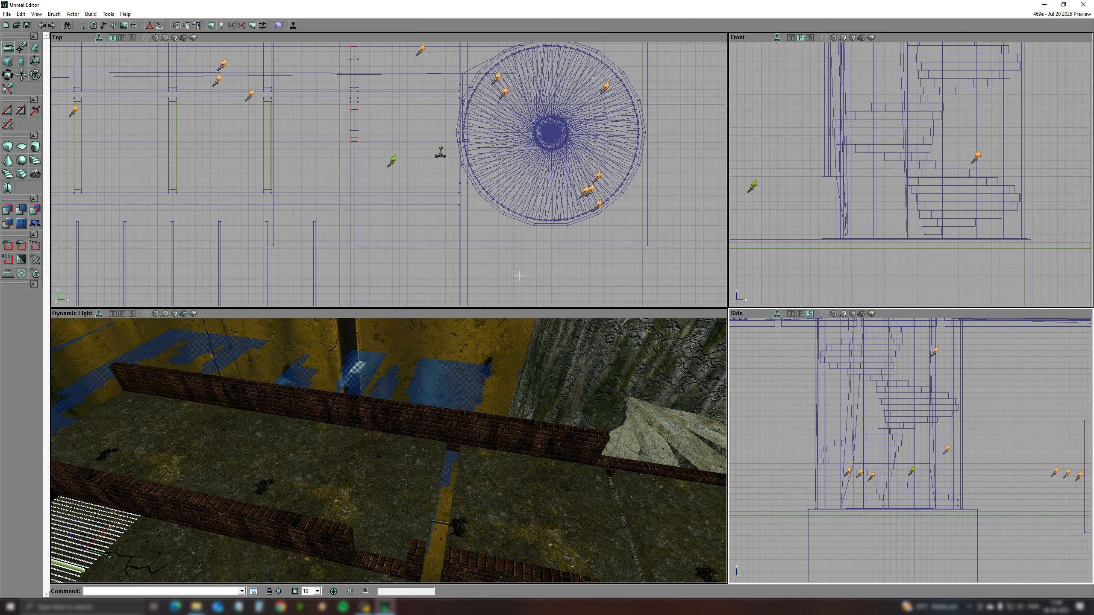
{"action": "left_click_drag", "start_coordinate": [518, 276], "coordinate": [517, 315]}
{"action": "left_click_drag", "start_coordinate": [431, 215], "coordinate": [556, 181]}
{"action": "left_click_drag", "start_coordinate": [882, 182], "coordinate": [821, 270]}
{"action": "right_click_drag", "start_coordinate": [493, 372], "coordinate": [379, 357]}
{"action": "left_click_drag", "start_coordinate": [908, 172], "coordinate": [990, 241]}
{"action": "left_click_drag", "start_coordinate": [852, 64], "coordinate": [862, 212]}
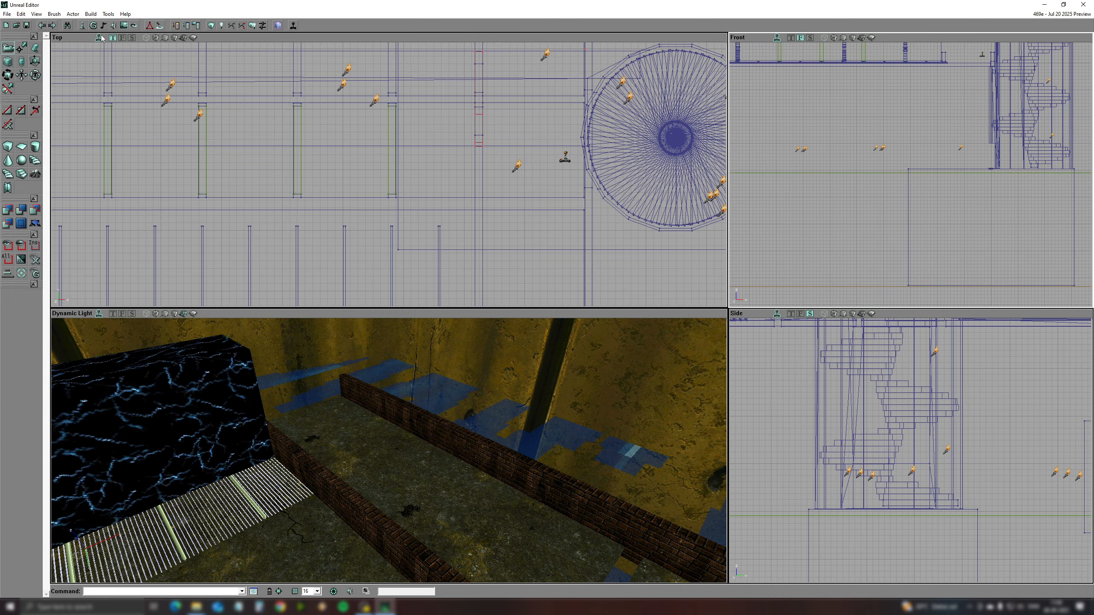
Step: Choose WaterZone, found under Info > ZoneInfo, as the actor class to place in the level and close the class browser
{"action": "left_click", "coordinate": [84, 27]}
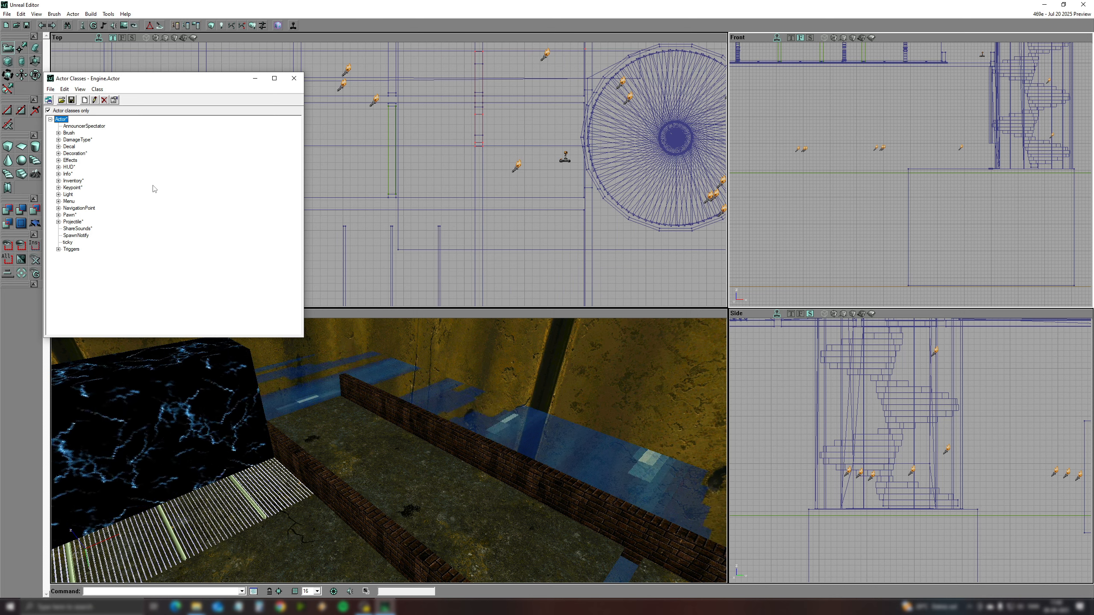
{"action": "left_click", "coordinate": [59, 174]}
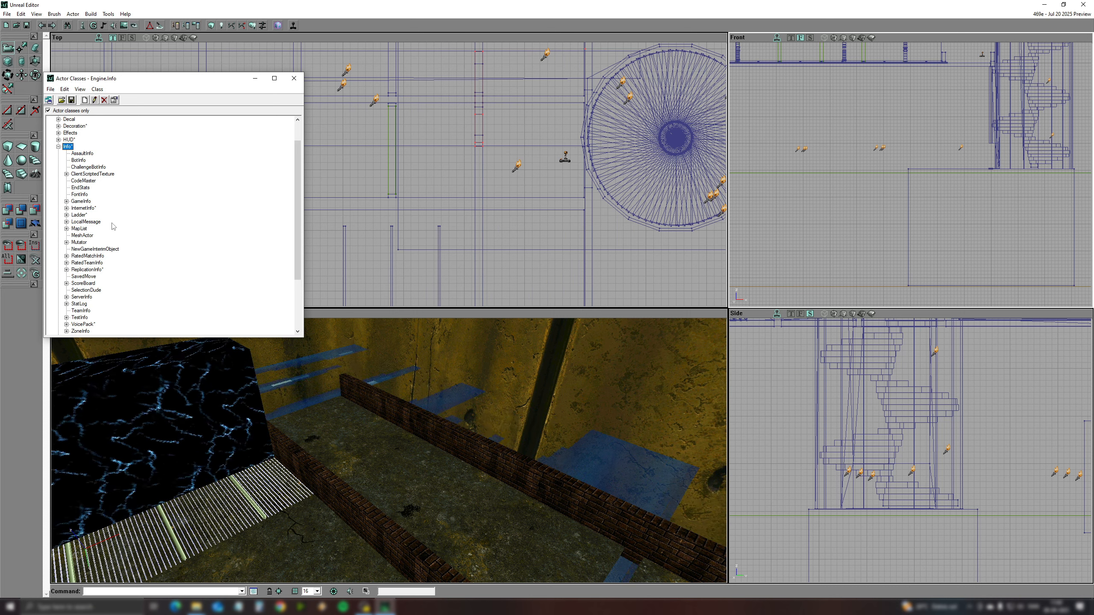
{"action": "scroll", "coordinate": [118, 230], "scroll_direction": "down", "scroll_amount": 3}
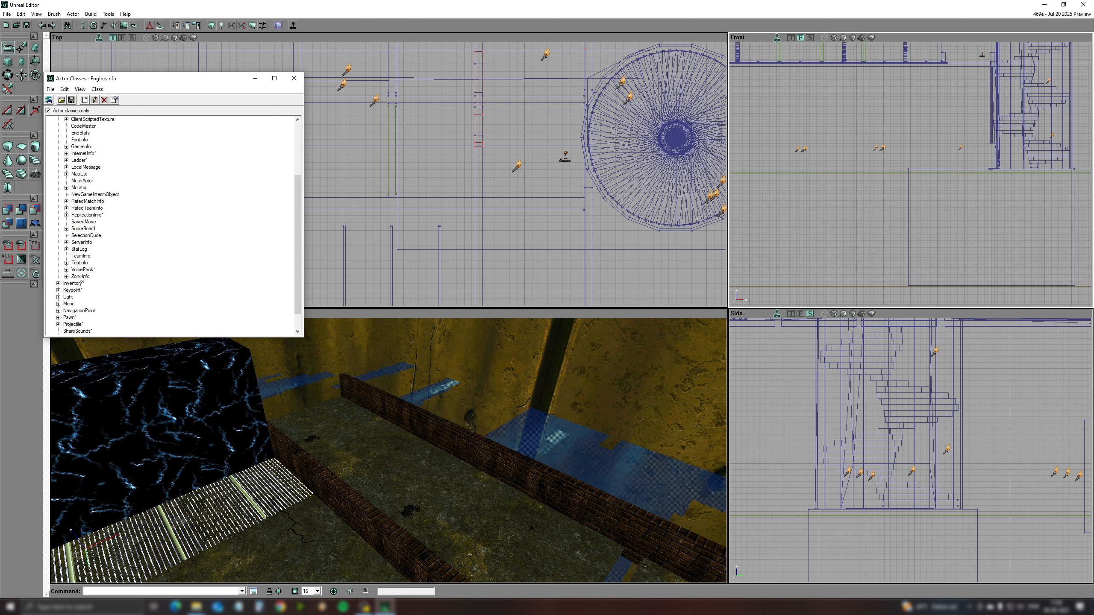
{"action": "left_click", "coordinate": [66, 276]}
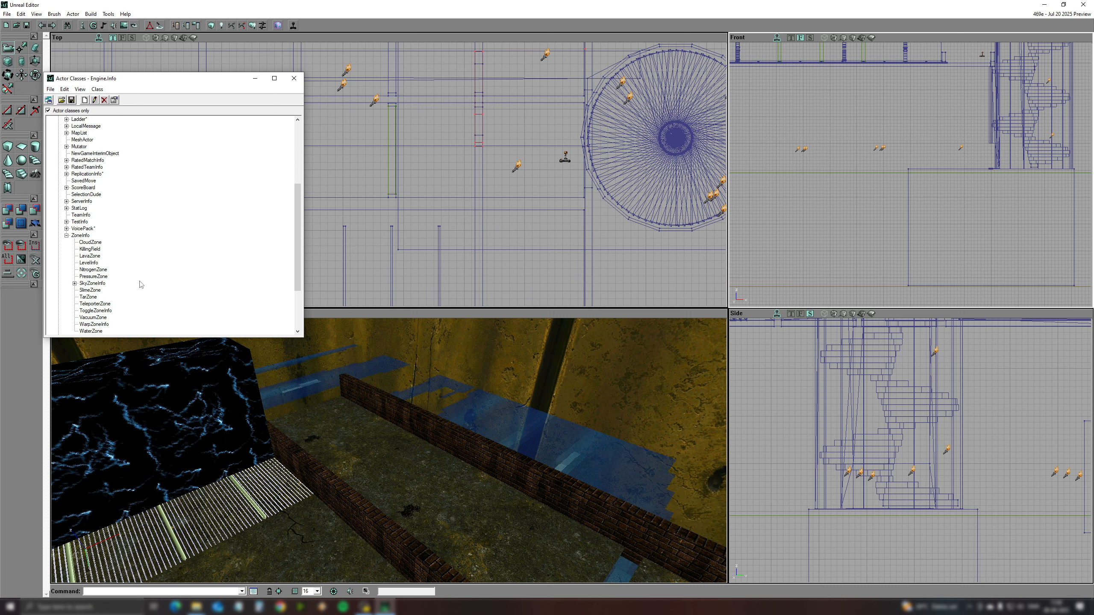
{"action": "scroll", "coordinate": [139, 284], "scroll_direction": "down", "scroll_amount": 4}
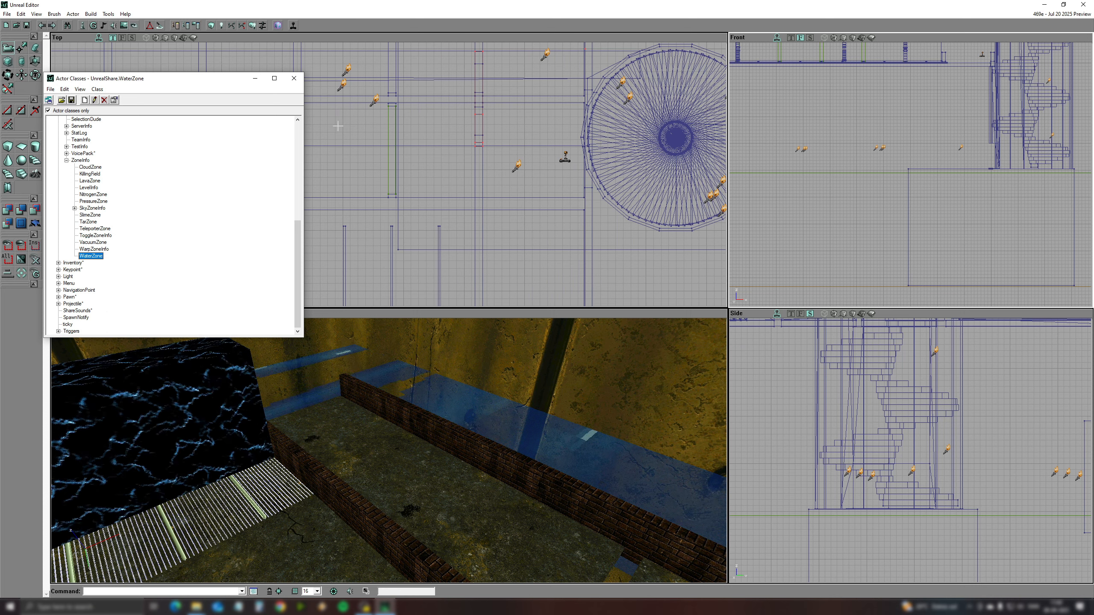
{"action": "left_click", "coordinate": [302, 80]}
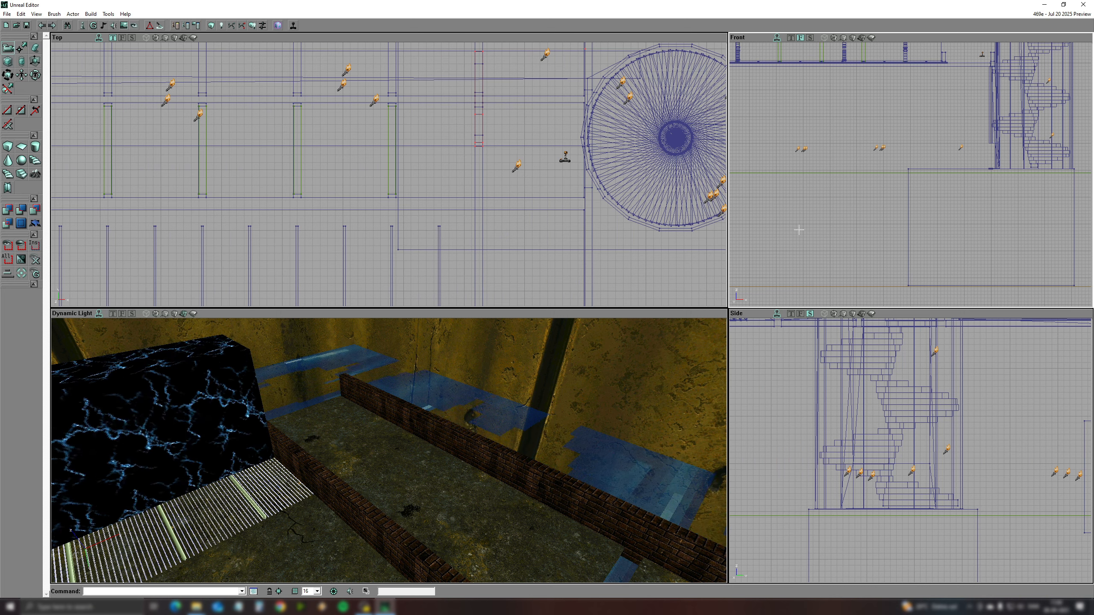
Step: Add a WaterZone actor in the front view, well below the hall's lowest lights and outside the large box under the tower, and select it
{"action": "right_click", "coordinate": [790, 241]}
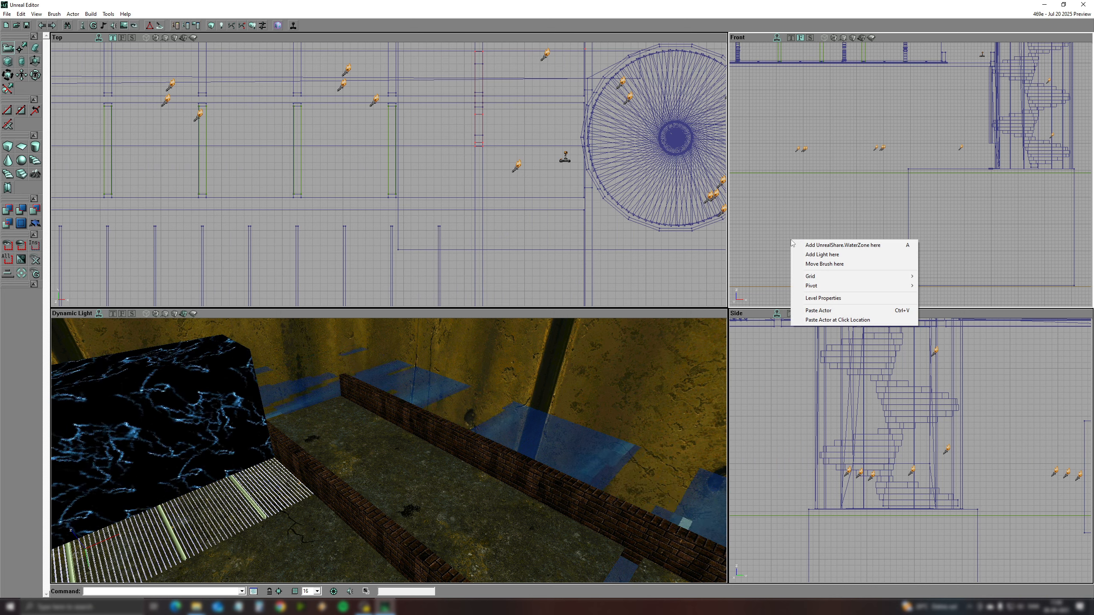
{"action": "left_click", "coordinate": [813, 246]}
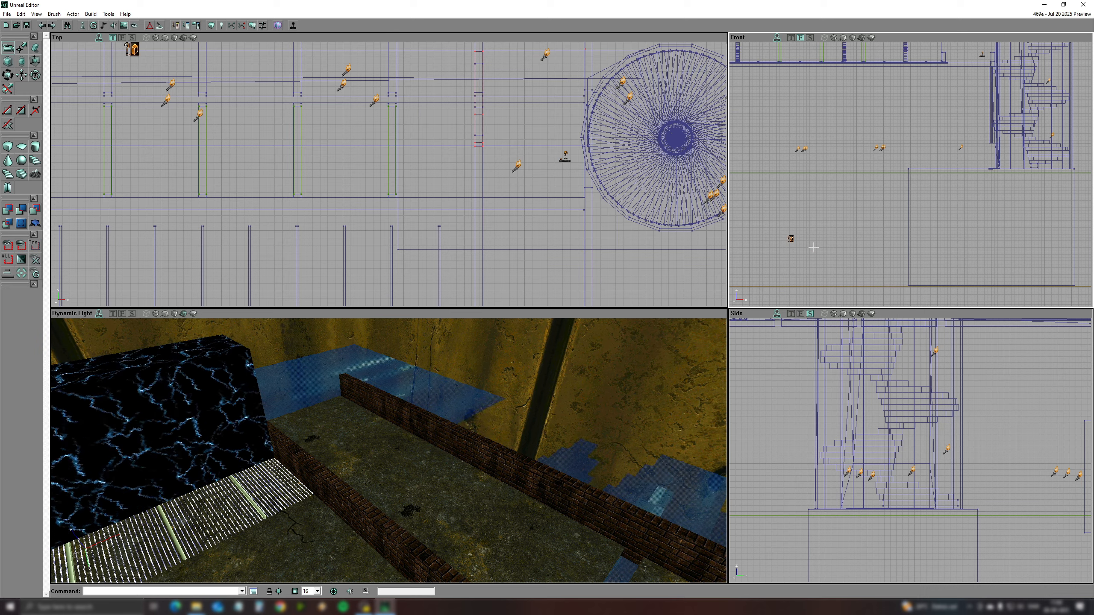
{"action": "left_click", "coordinate": [791, 239]}
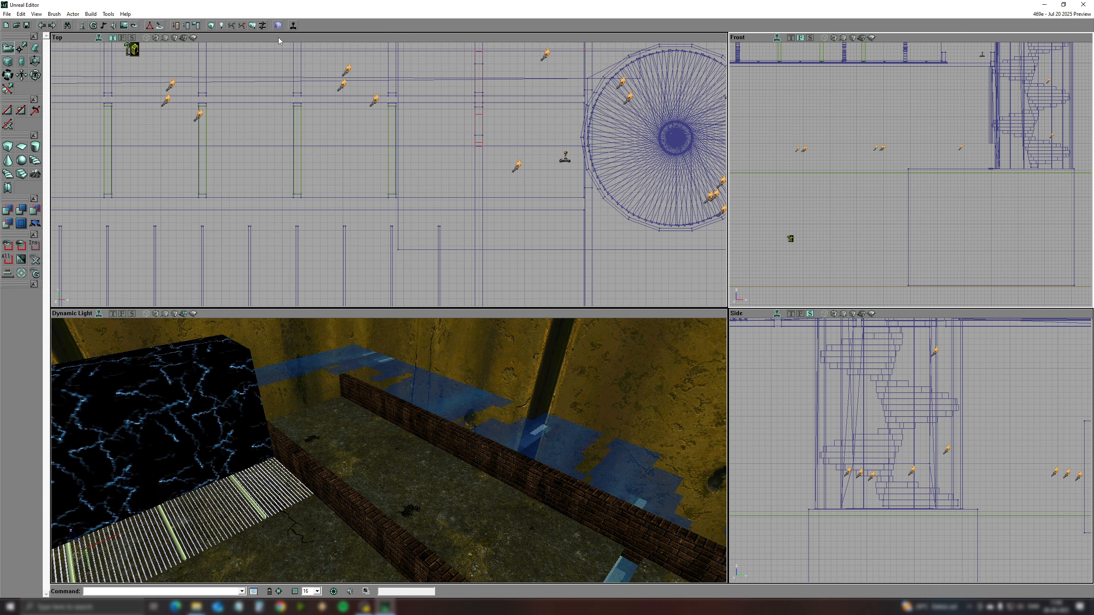
Step: Rebuild the whole level including its lighting, and inspect the tower entrance beside the brick-edged walkway in the 3D view
{"action": "left_click", "coordinate": [253, 27]}
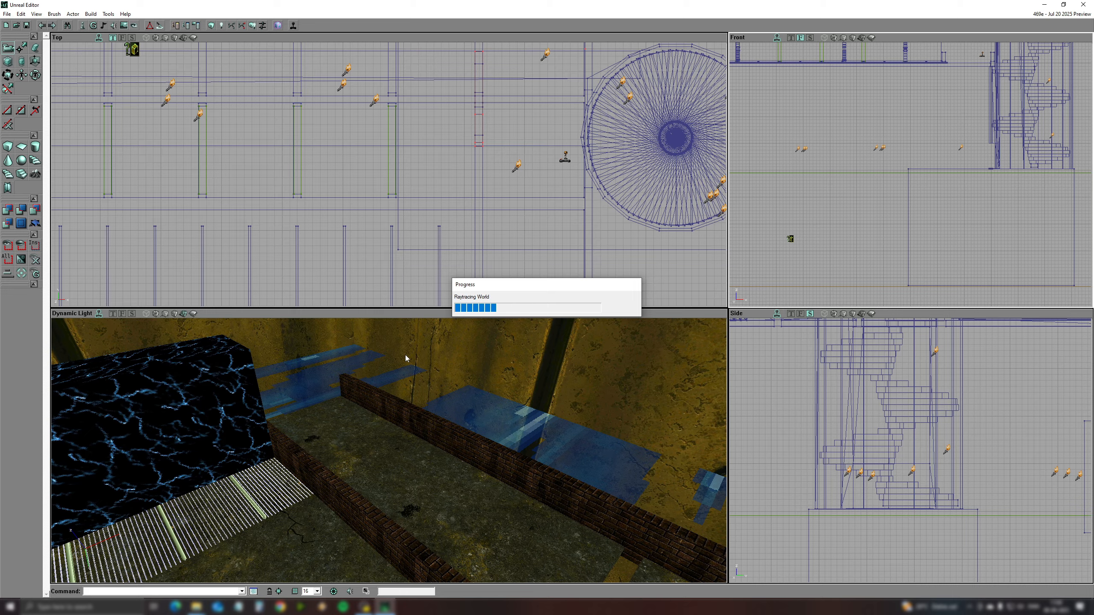
{"action": "right_click_drag", "start_coordinate": [434, 373], "coordinate": [560, 362]}
{"action": "right_click_drag", "start_coordinate": [328, 315], "coordinate": [283, 355]}
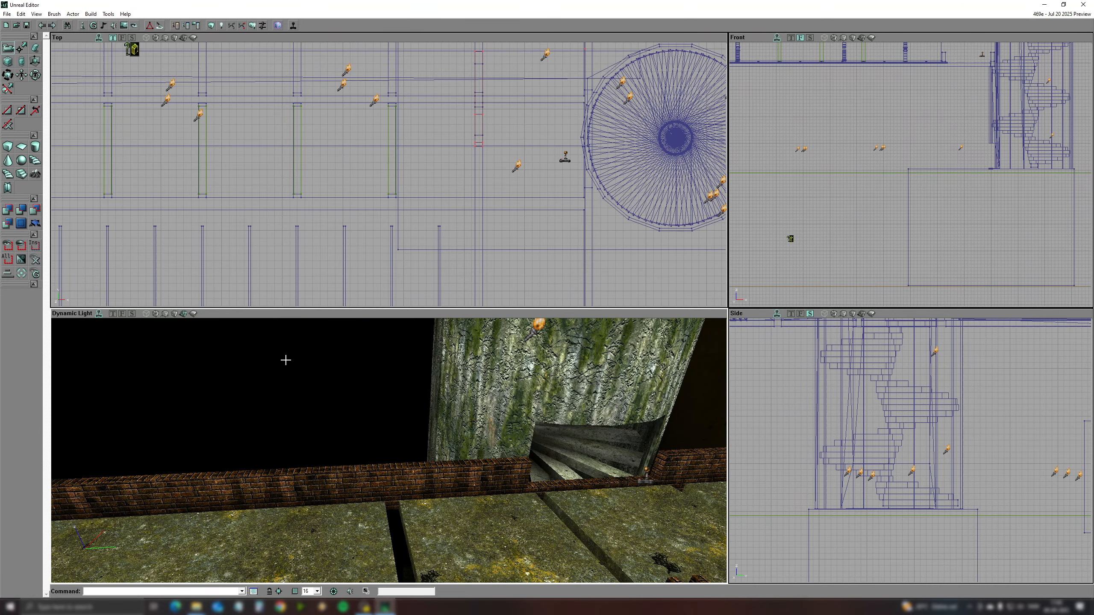